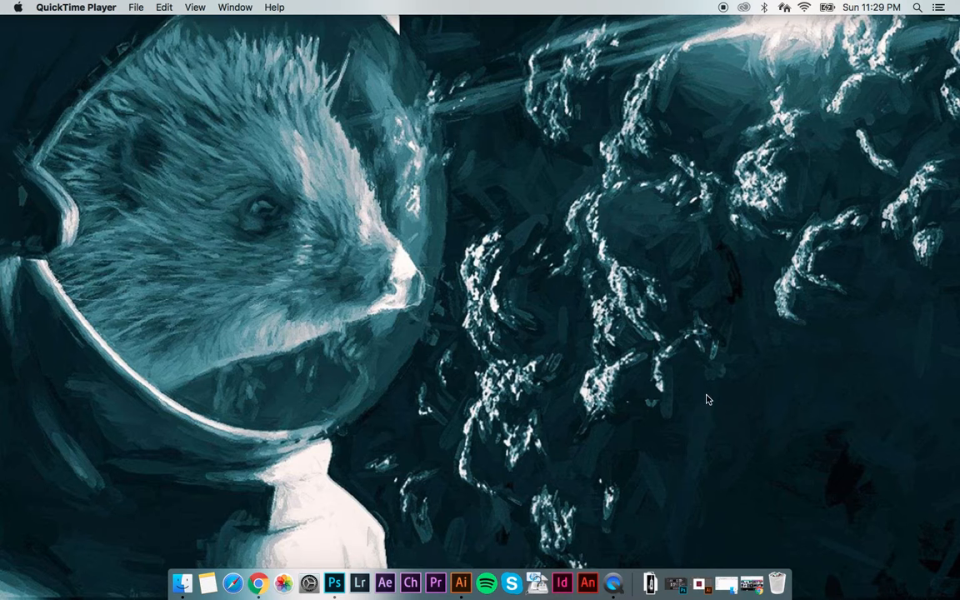
# - Switch to Chrome, look over the astronaut image results and preview the Kennedy Space Center astronaut on a plain background
pyautogui.click(752, 585)
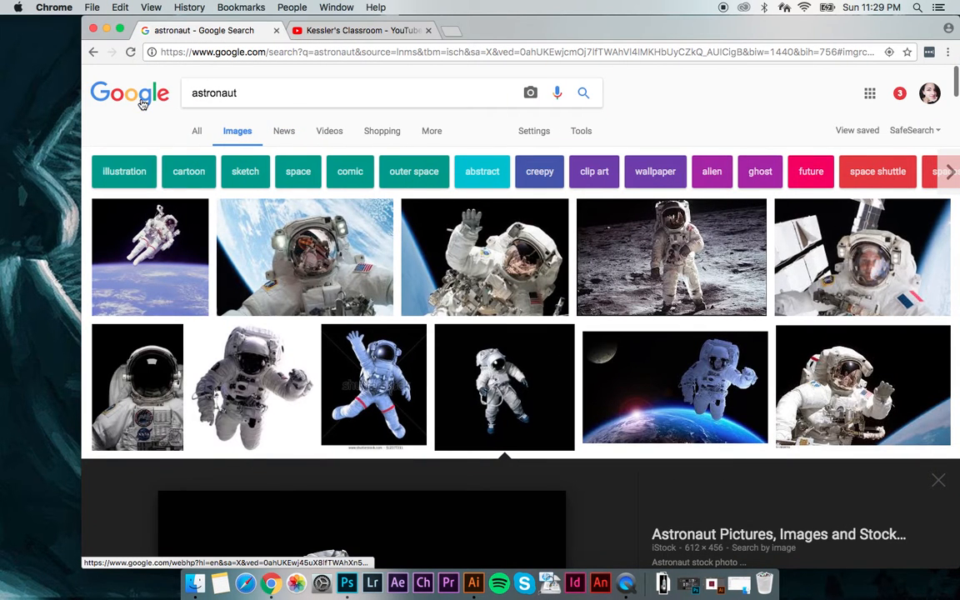
pyautogui.scroll(-3, 360, 279)
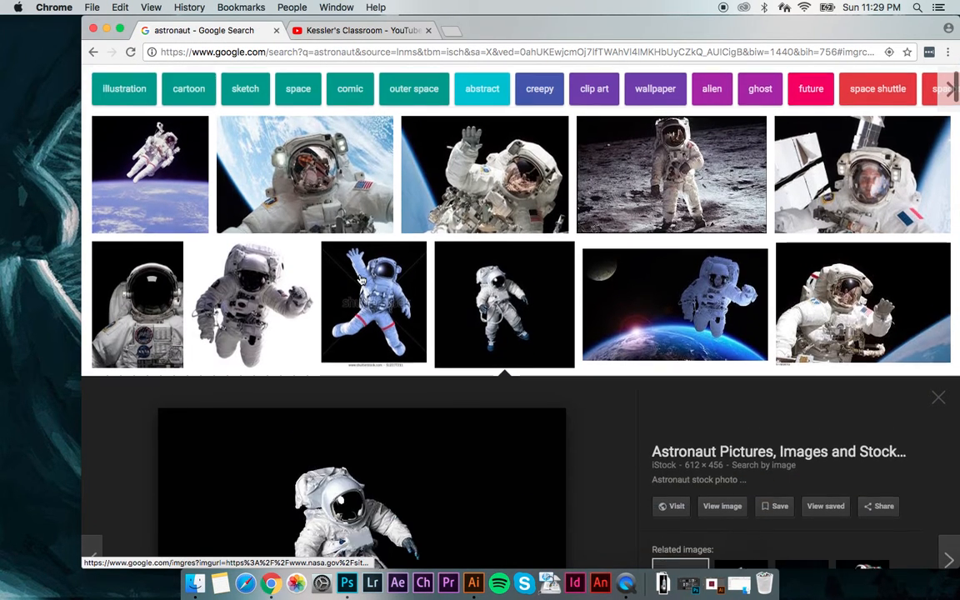
pyautogui.scroll(3, 360, 279)
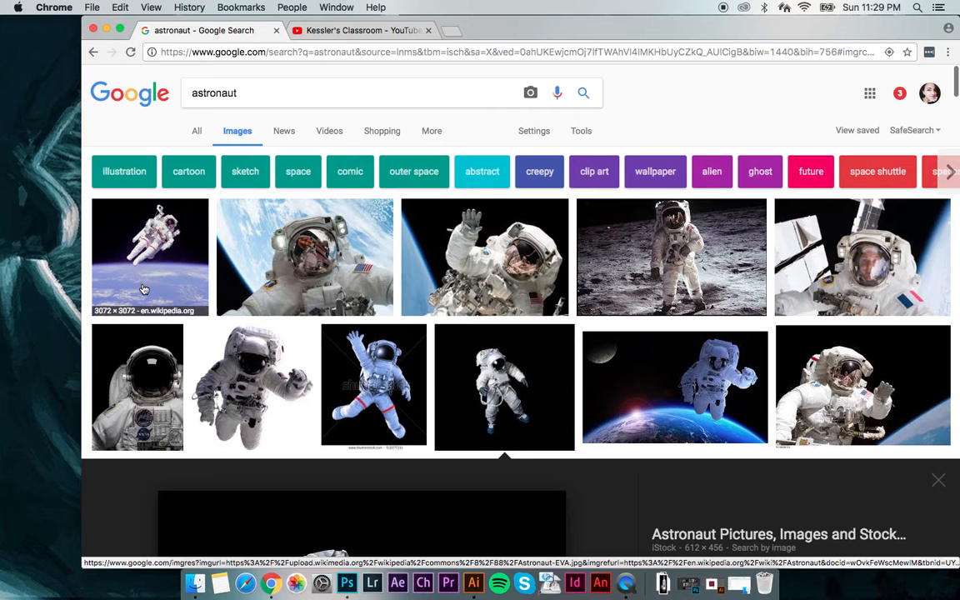
pyautogui.scroll(-1, 144, 289)
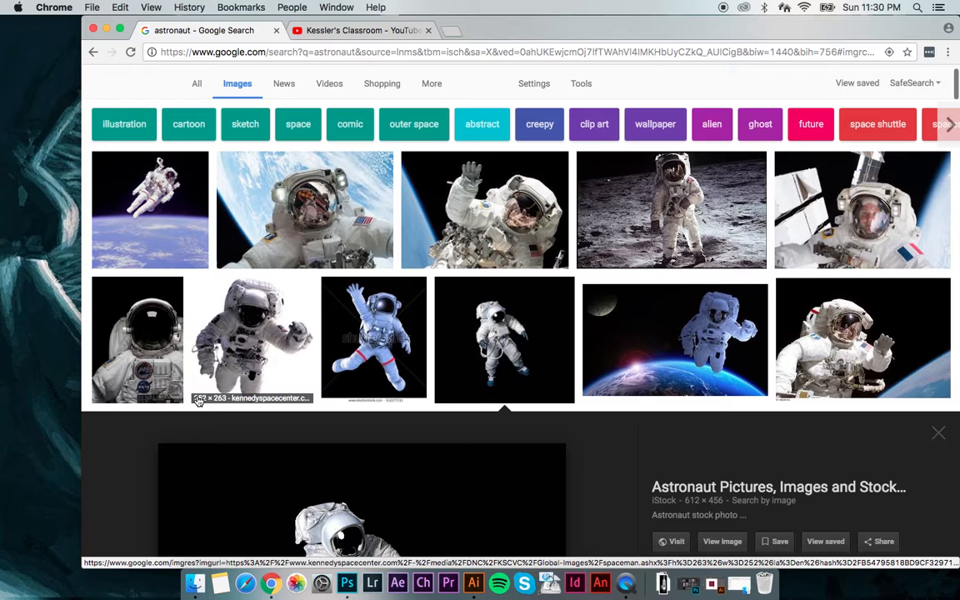
pyautogui.click(214, 377)
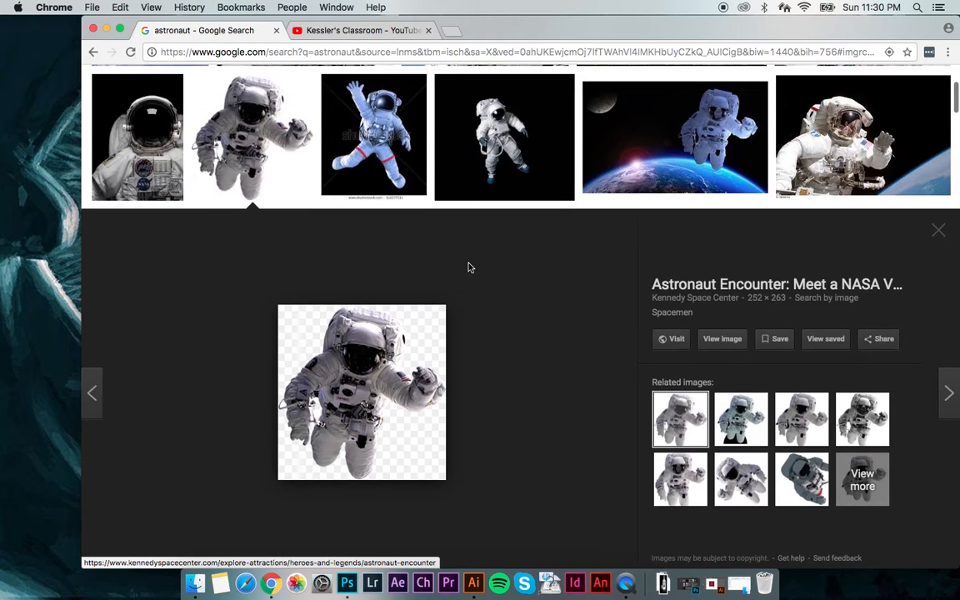
pyautogui.scroll(5, 468, 267)
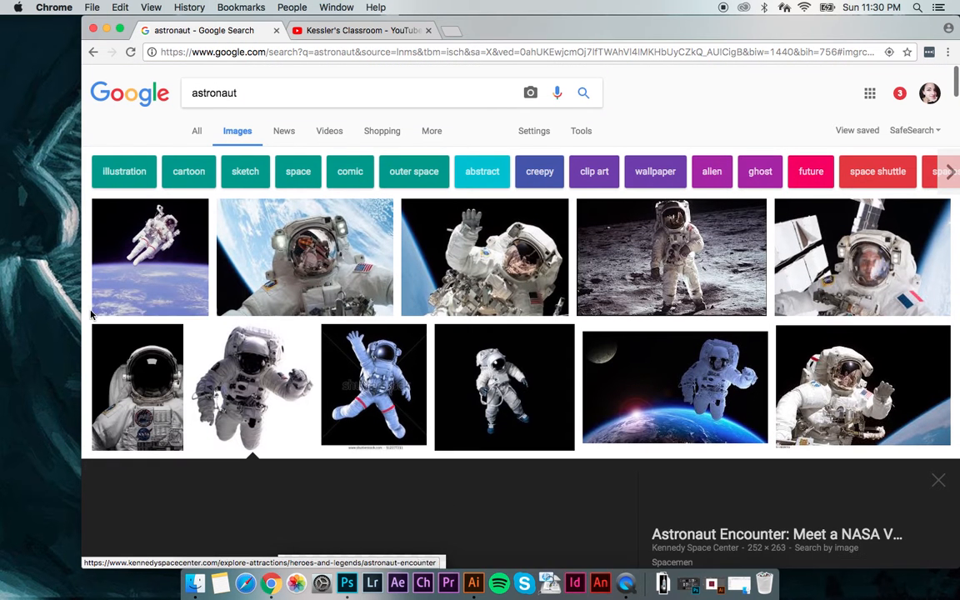
# - Preview the 3072 × 3072 Wikipedia astronaut picture and open its full-size image
pyautogui.click(123, 253)
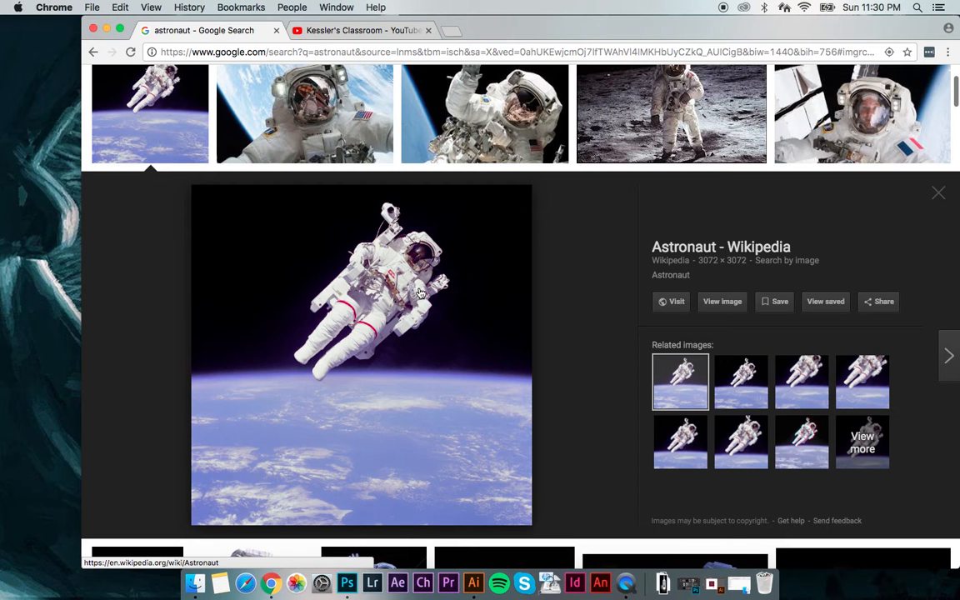
pyautogui.moveTo(106, 253); pyautogui.dragTo(3, 246)
pyautogui.scroll(-5, 562, 371)
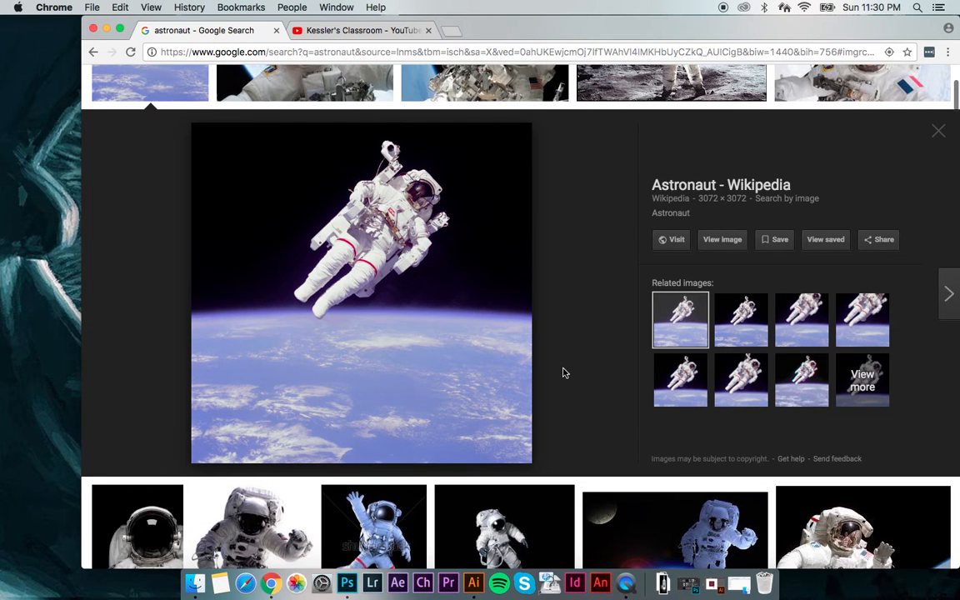
pyautogui.click(721, 240)
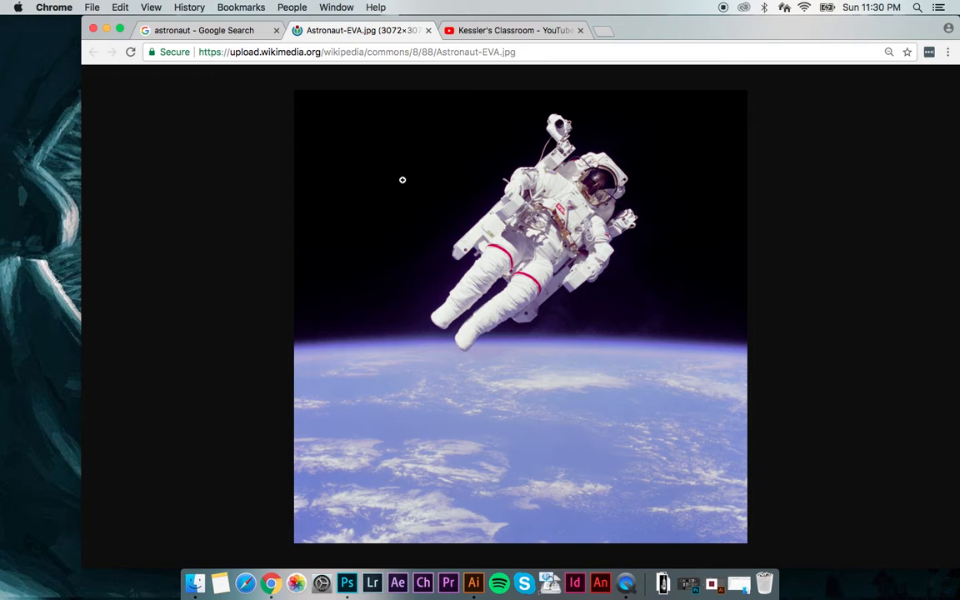
# - Save the full-size picture to the Desktop as a JPEG named Astronaut and quit Preview
pyautogui.rightClick(510, 185)
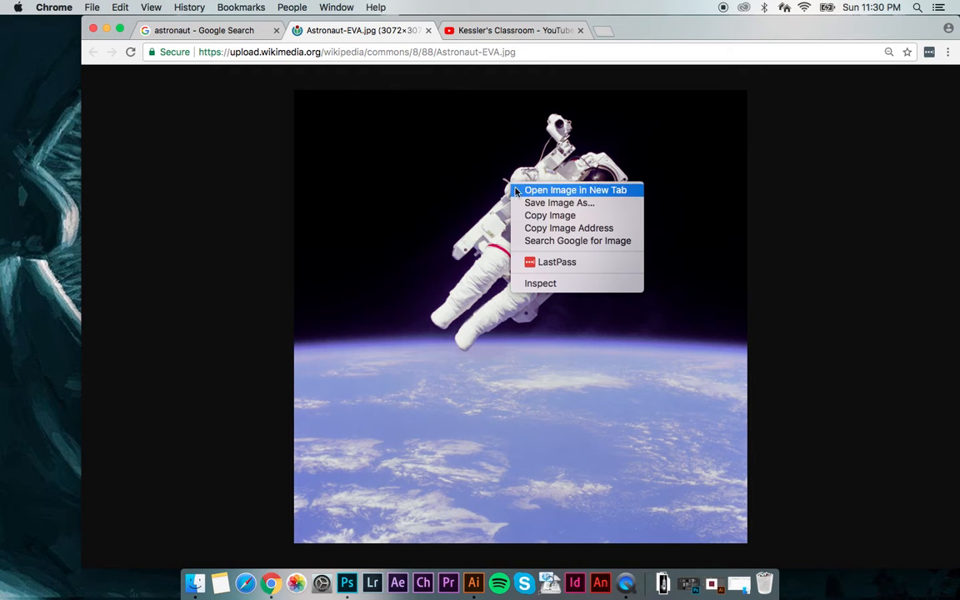
pyautogui.click(542, 202)
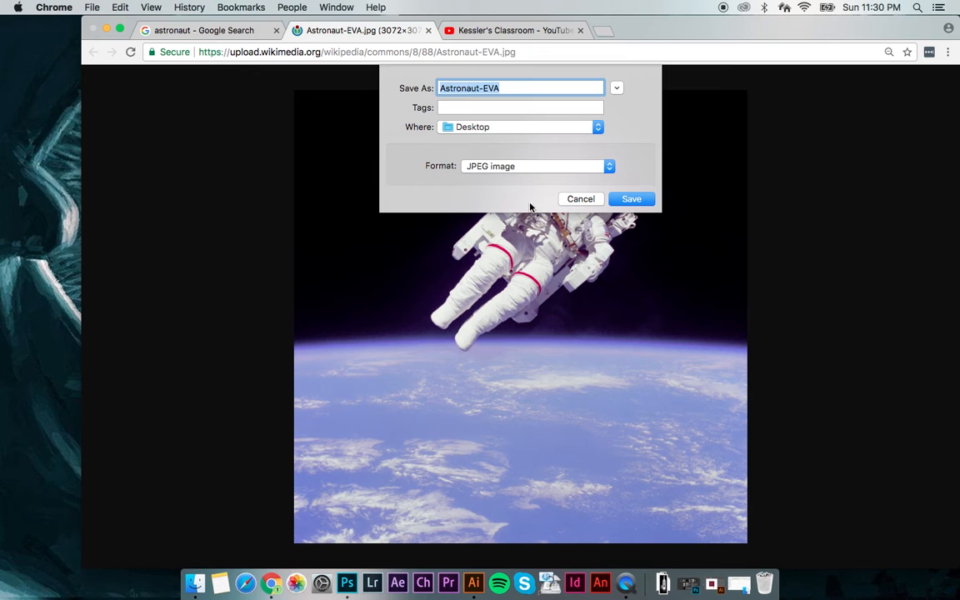
pyautogui.click(530, 87)
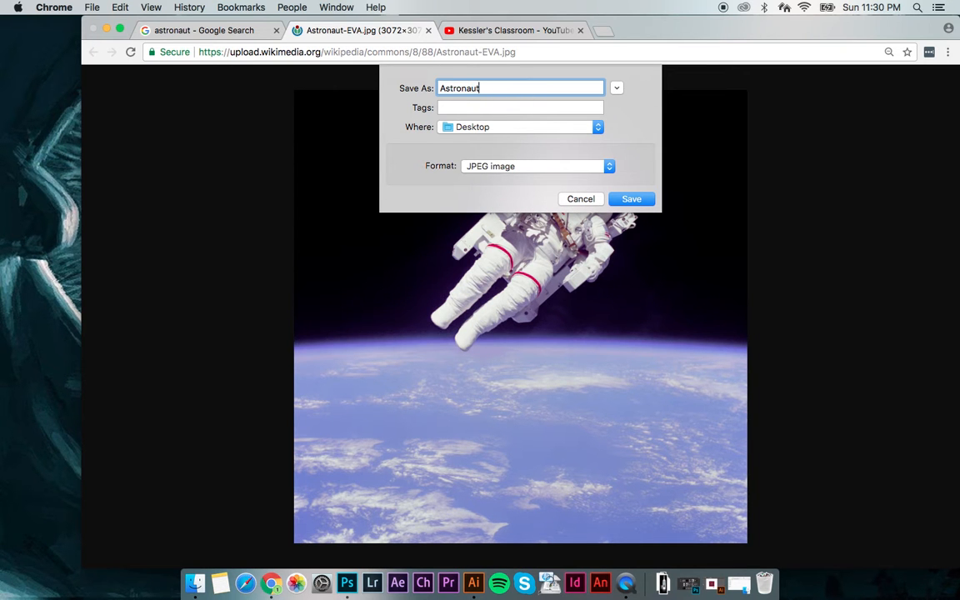
pyautogui.click(630, 199)
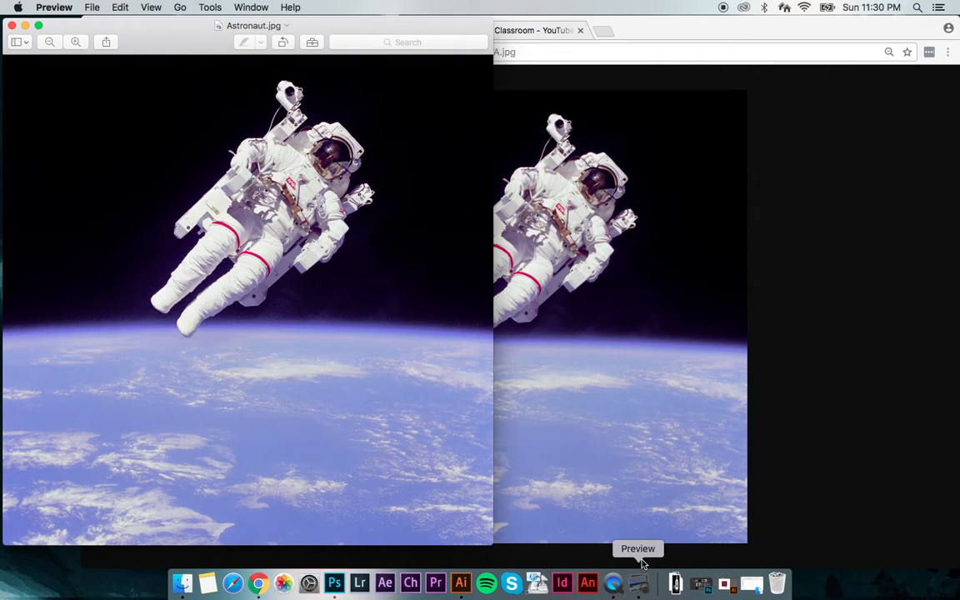
pyautogui.rightClick(641, 580)
pyautogui.click(644, 544)
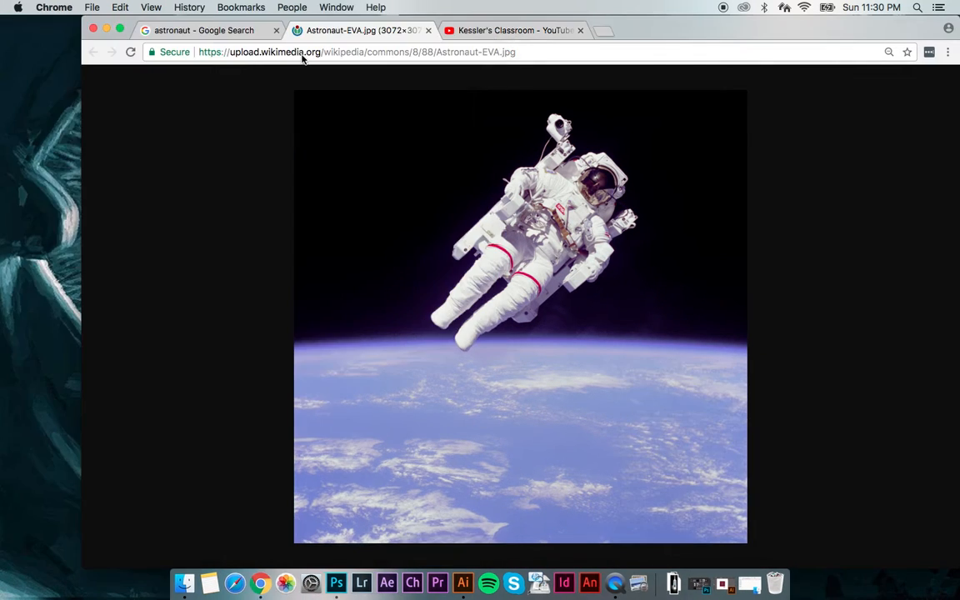
# - Return to the Google image results, search for "space" and browse the pictures found
pyautogui.click(240, 31)
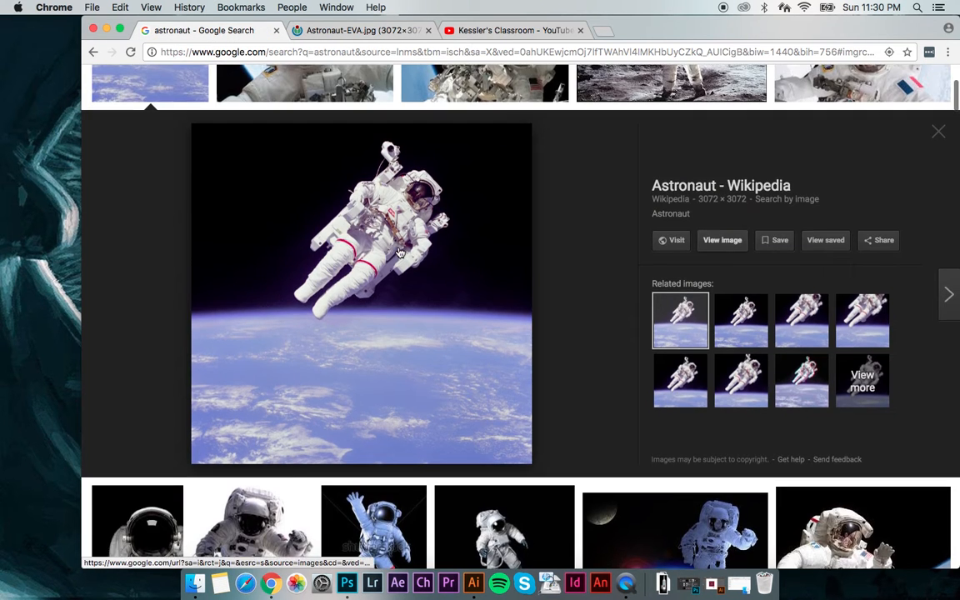
pyautogui.scroll(5, 446, 128)
pyautogui.click(438, 91)
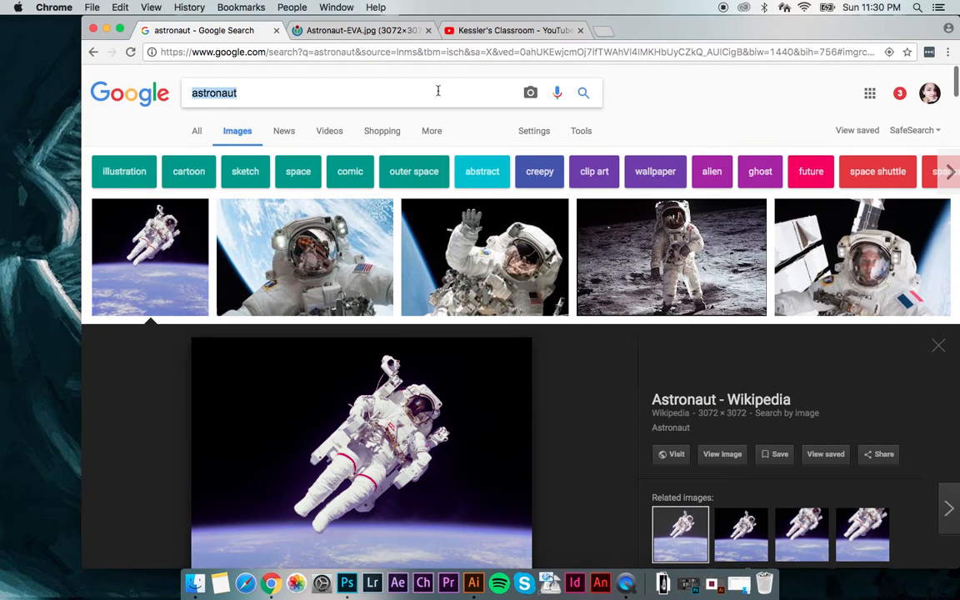
pyautogui.press('BackSpace')
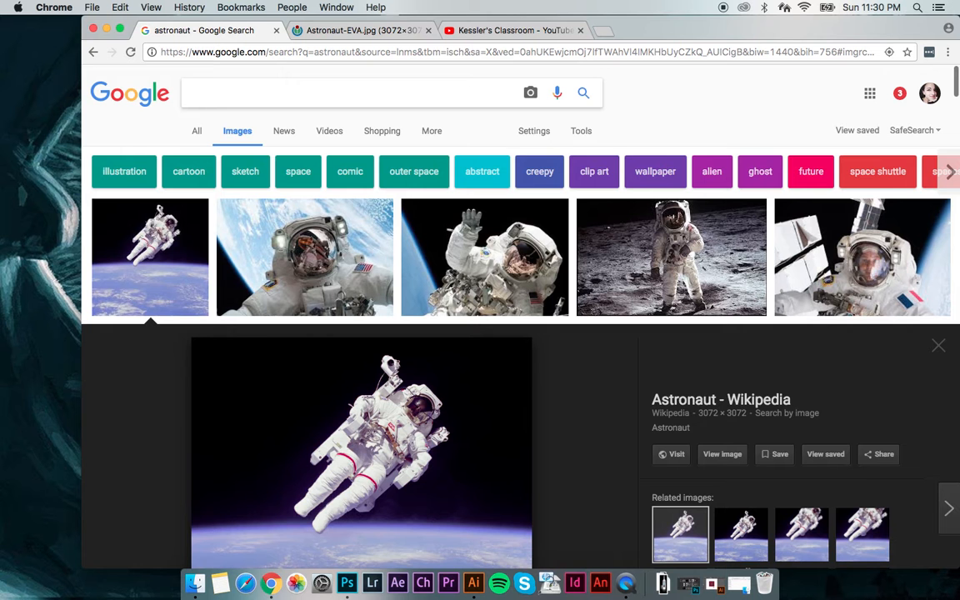
pyautogui.write('space')
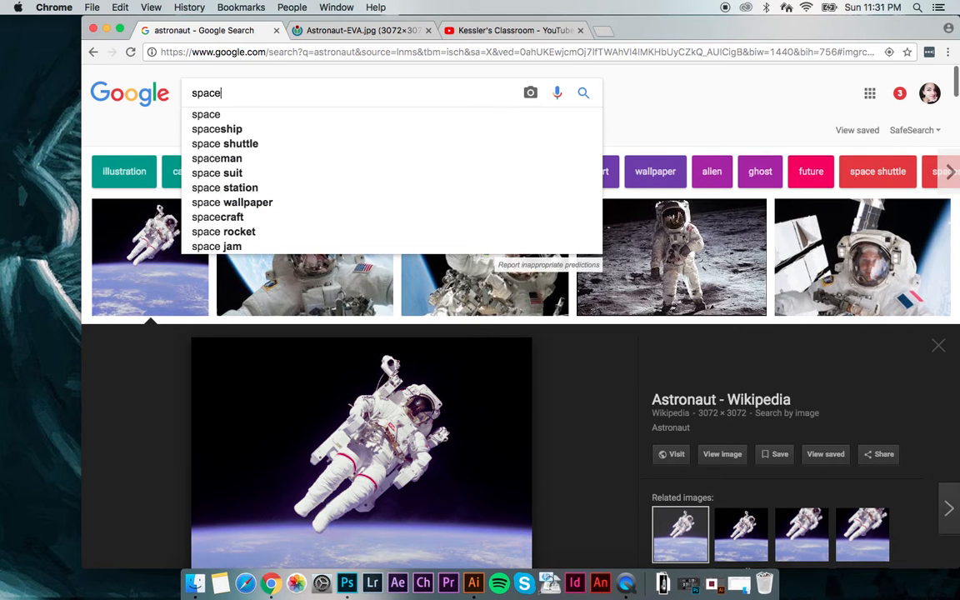
pyautogui.press('Return')
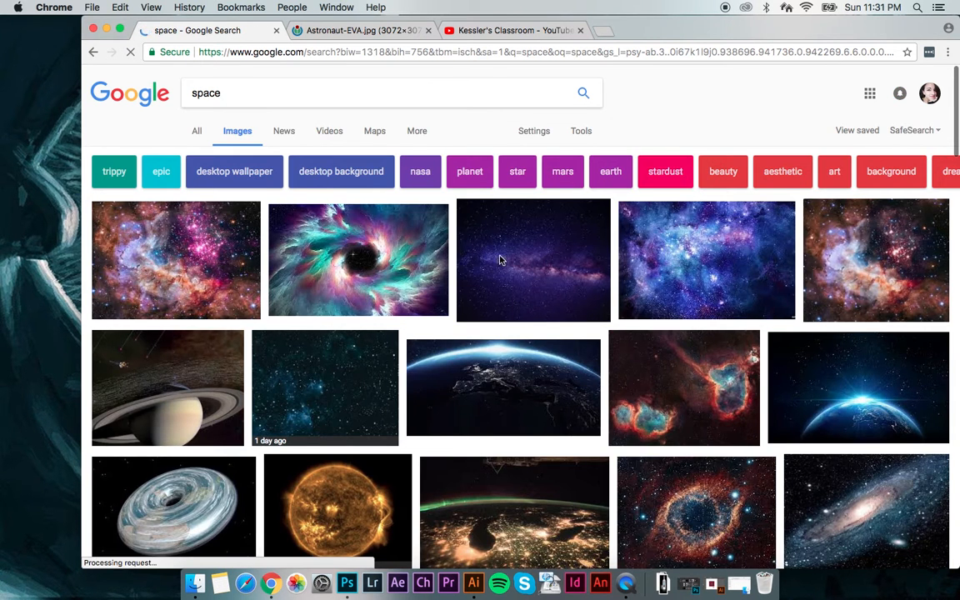
pyautogui.scroll(-5, 543, 326)
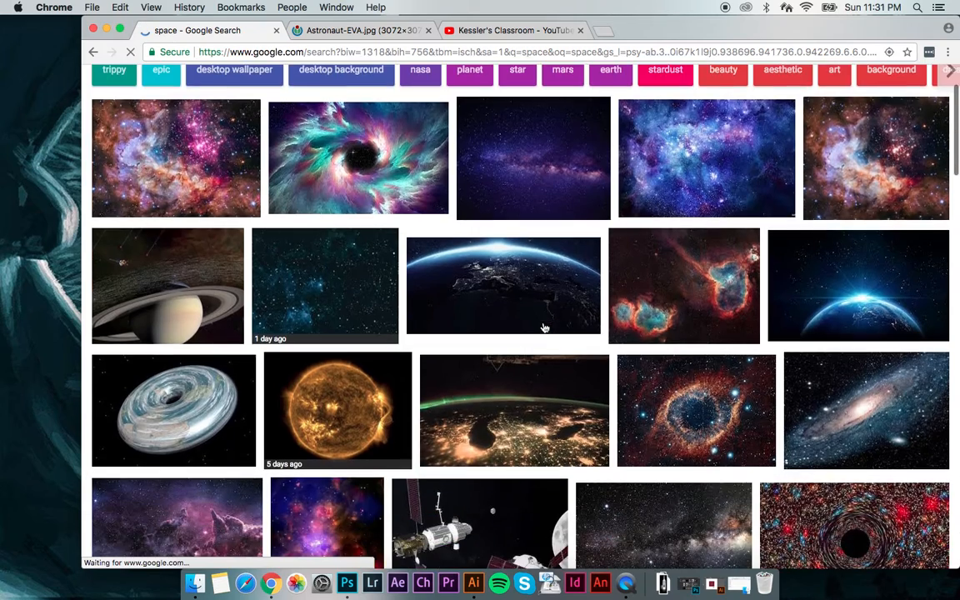
pyautogui.scroll(-5, 543, 327)
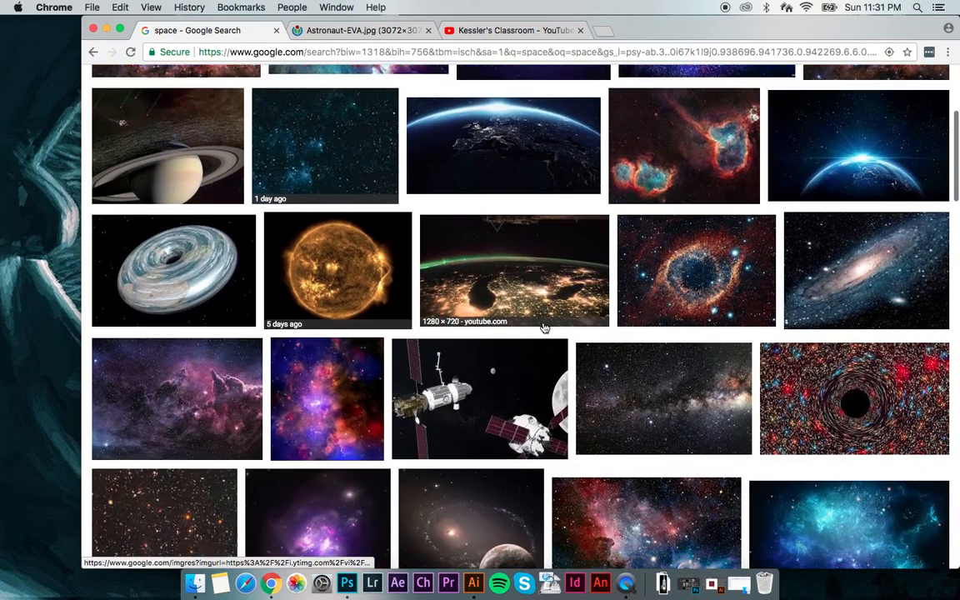
pyautogui.scroll(-6, 543, 326)
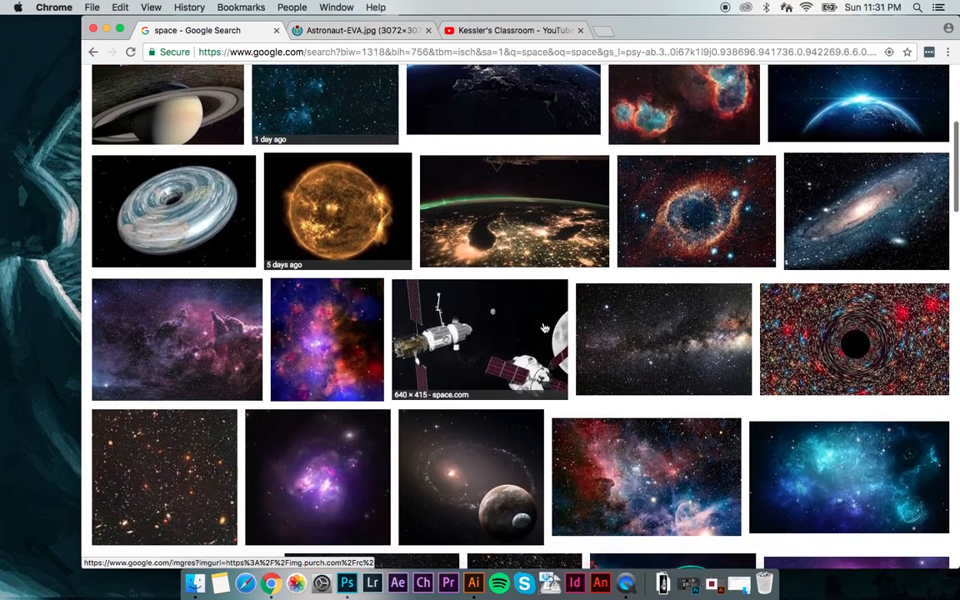
pyautogui.scroll(-1, 543, 327)
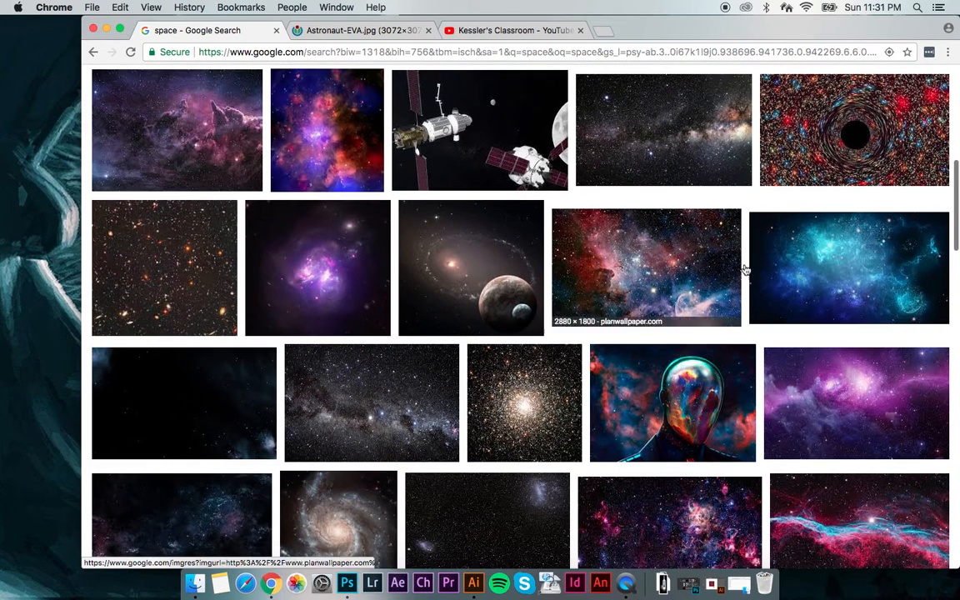
# - Try to open the full-size version of the 3840 × 2160 blue nebula picture, and close the page that loads
pyautogui.click(851, 266)
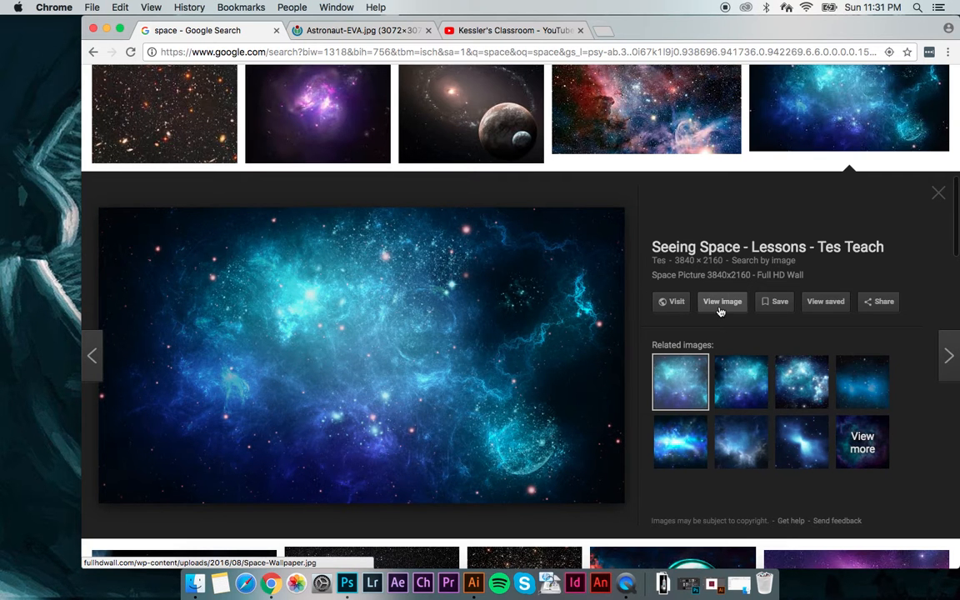
pyautogui.click(721, 301)
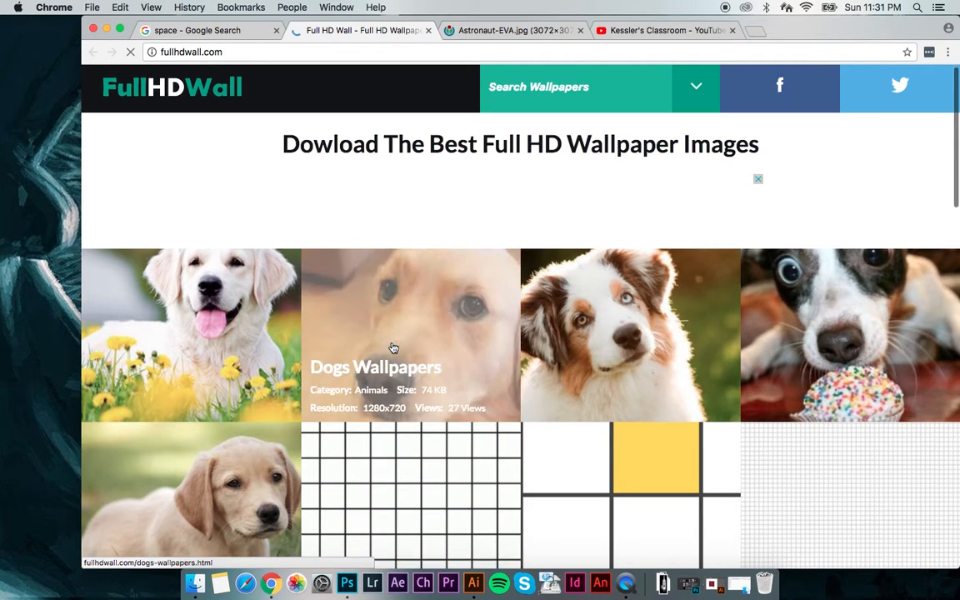
pyautogui.scroll(-5, 391, 348)
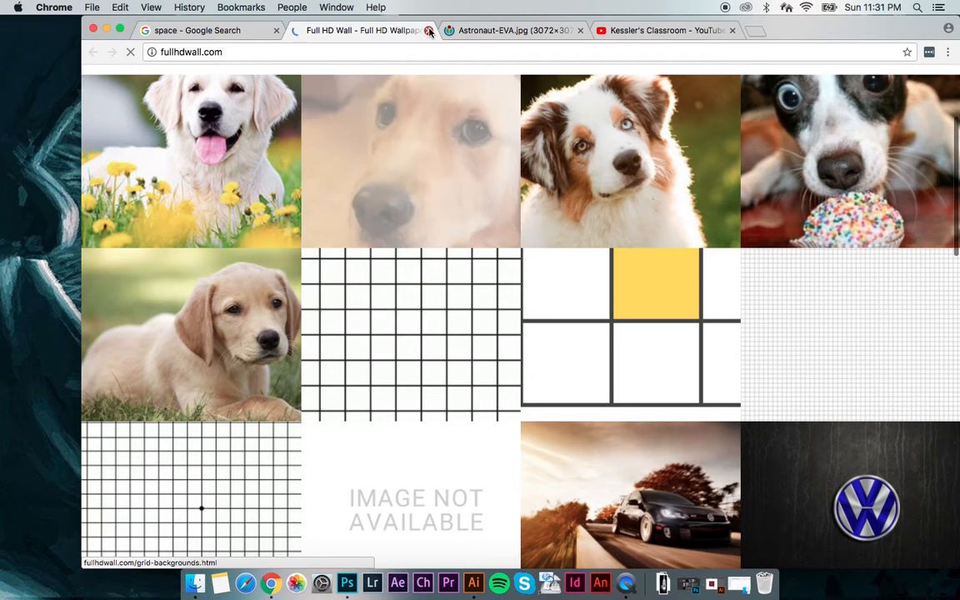
pyautogui.click(428, 31)
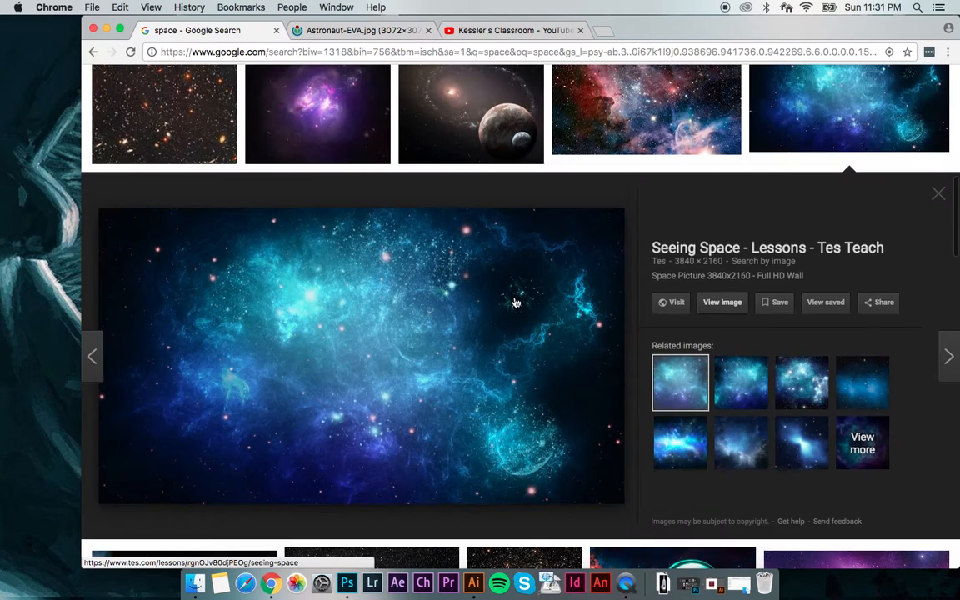
# - Preview the red and blue nebula picture from planwallpaper.com and open the full-size image of its second related picture
pyautogui.scroll(3, 625, 300)
pyautogui.click(625, 300)
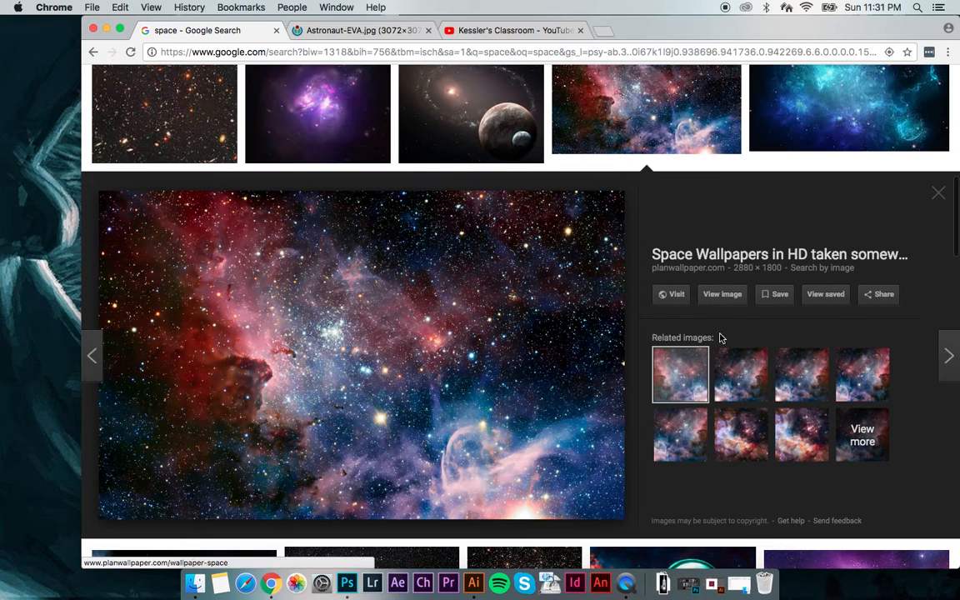
pyautogui.click(732, 370)
pyautogui.click(730, 314)
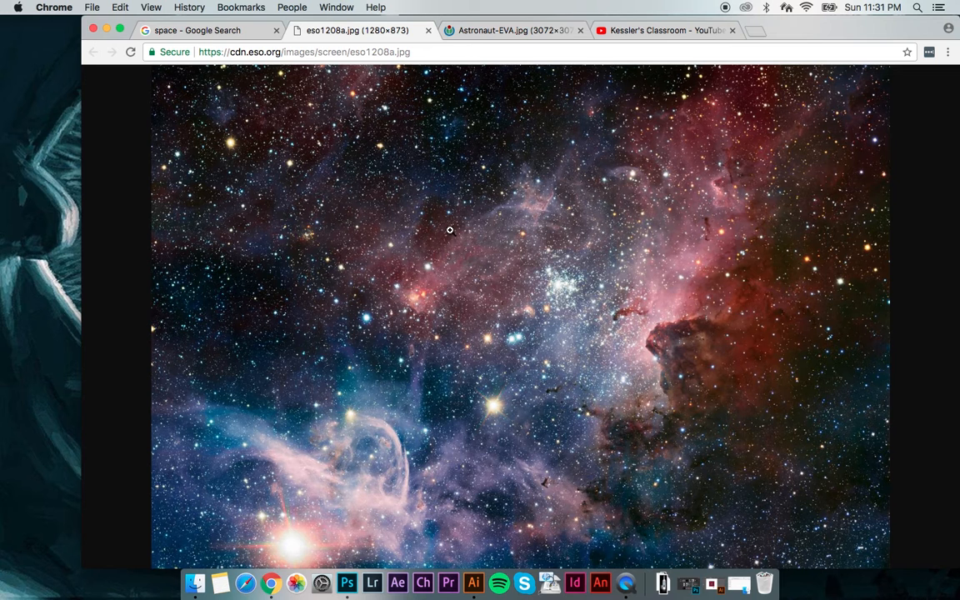
# - Save the nebula image to the Desktop as a JPEG named space
pyautogui.rightClick(449, 230)
pyautogui.click(465, 249)
pyautogui.write('spoa')
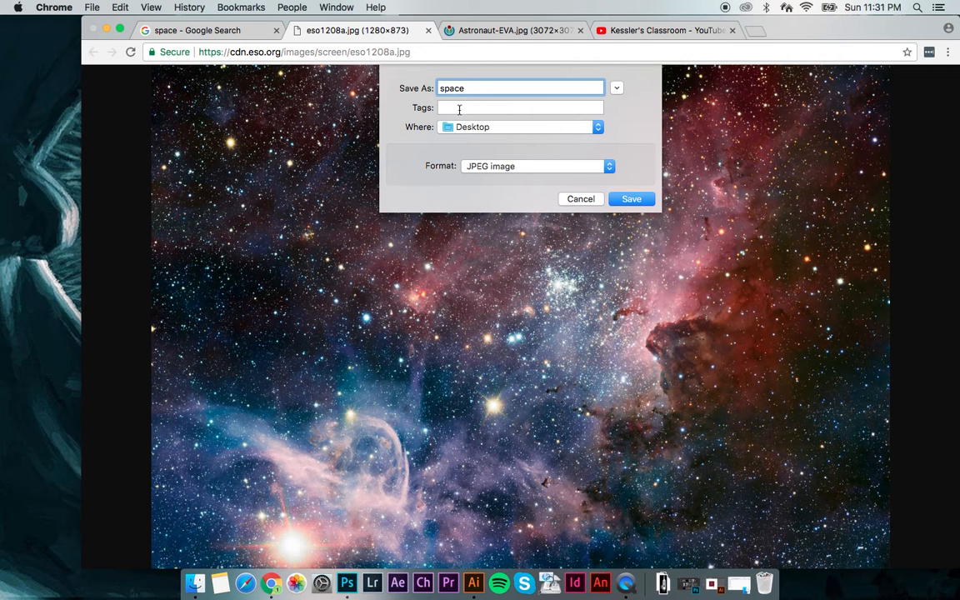
pyautogui.moveTo(477, 90); pyautogui.dragTo(422, 88)
pyautogui.click(467, 90)
pyautogui.click(633, 199)
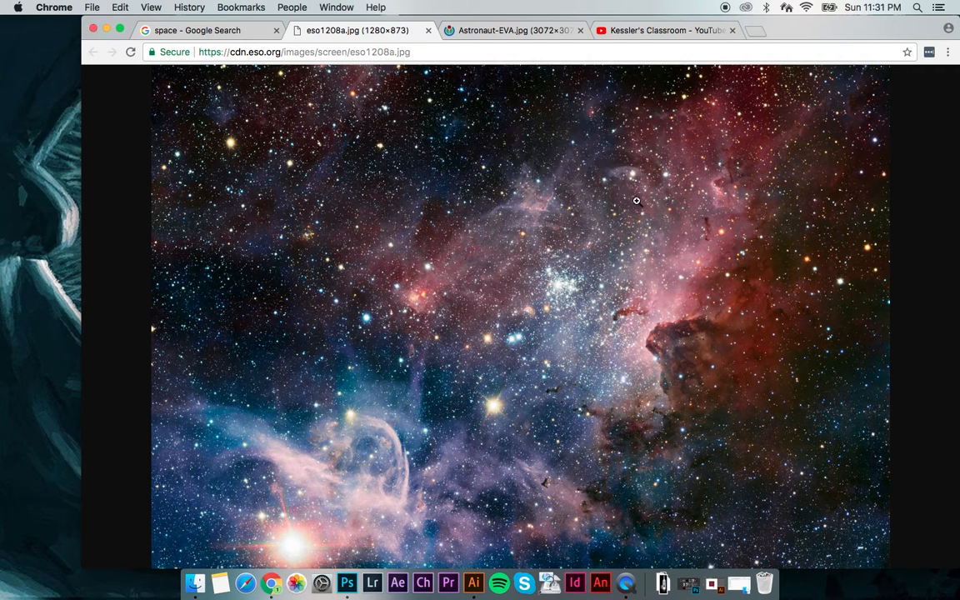
# - Check the saved space.jpg in Preview and quit Preview
pyautogui.click(640, 583)
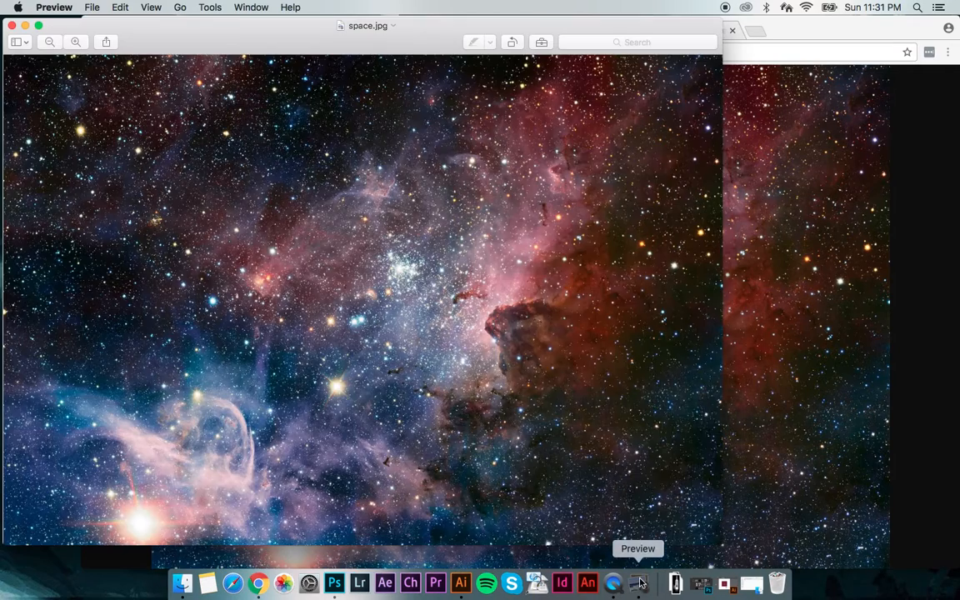
pyautogui.rightClick(640, 582)
pyautogui.click(646, 546)
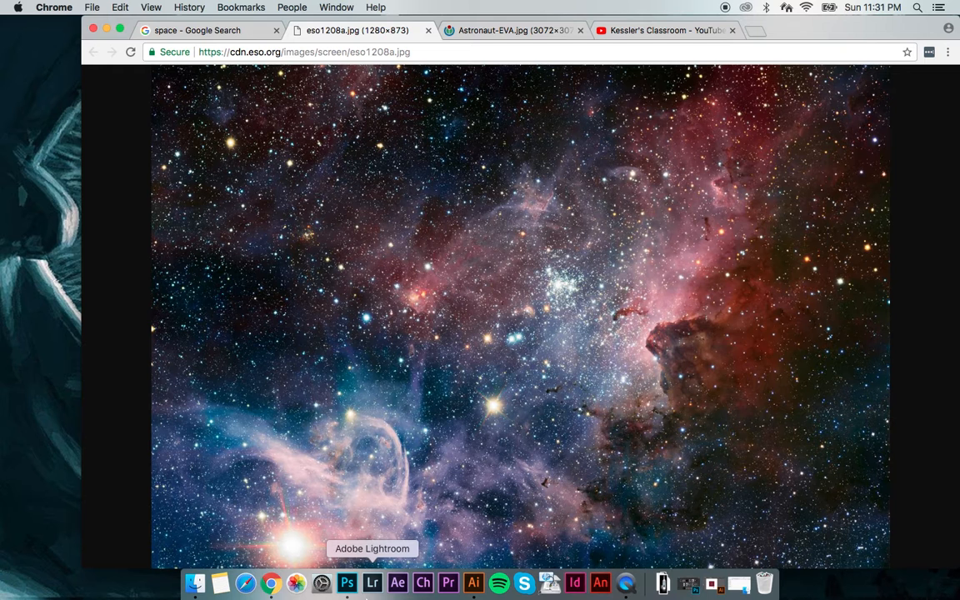
# - Switch to Photoshop and open space.jpg from the Desktop
pyautogui.click(348, 584)
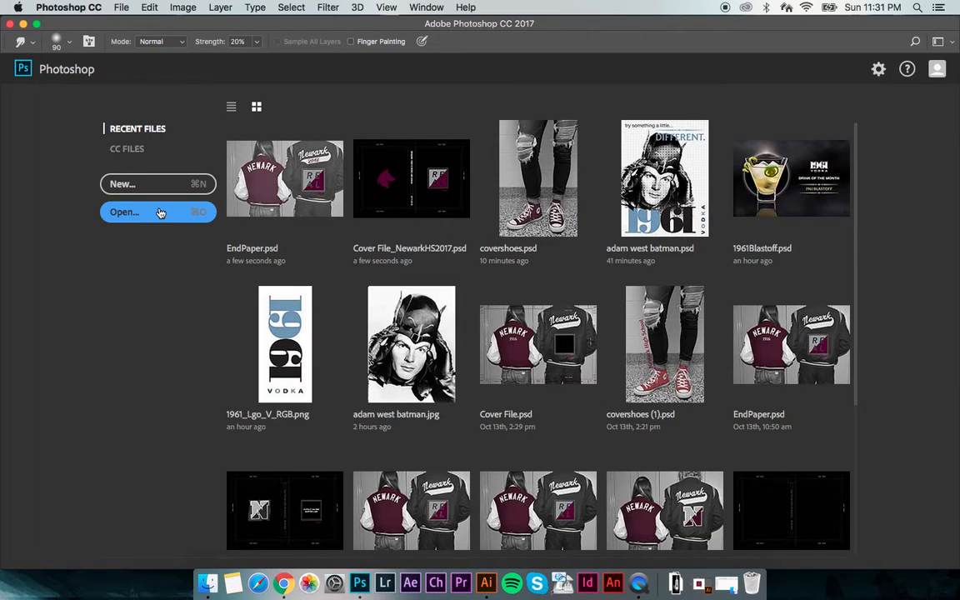
pyautogui.click(161, 212)
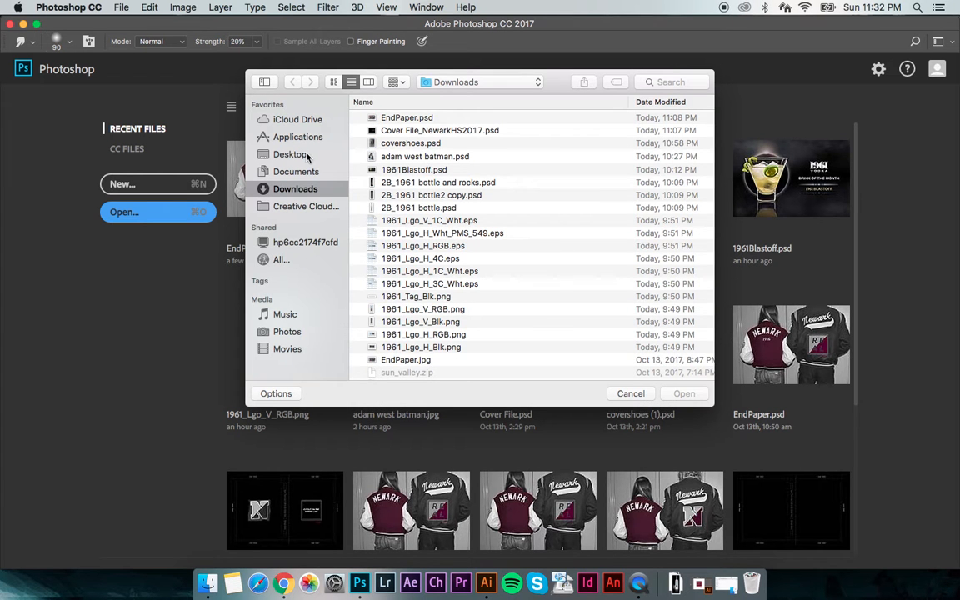
pyautogui.click(308, 156)
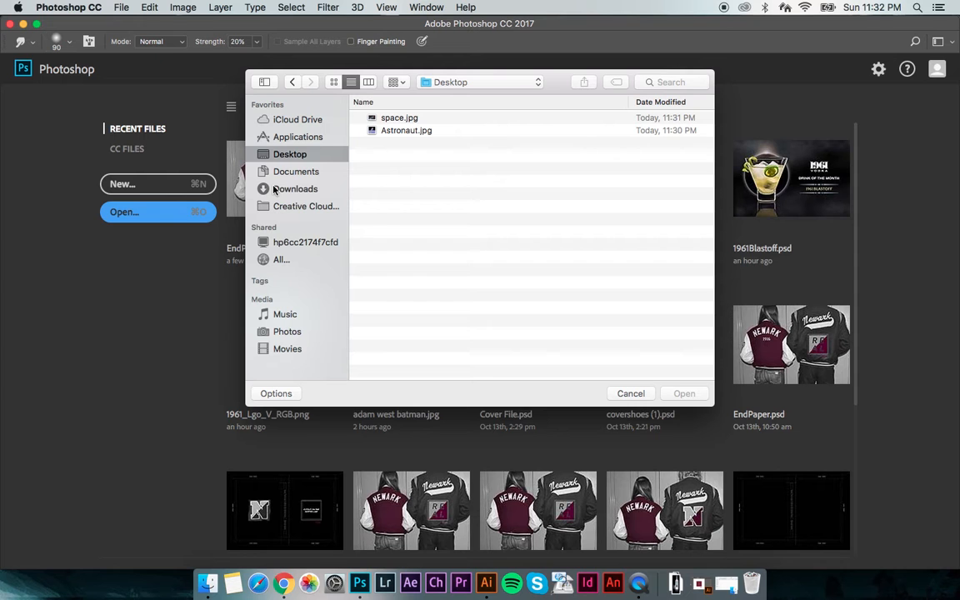
pyautogui.click(401, 122)
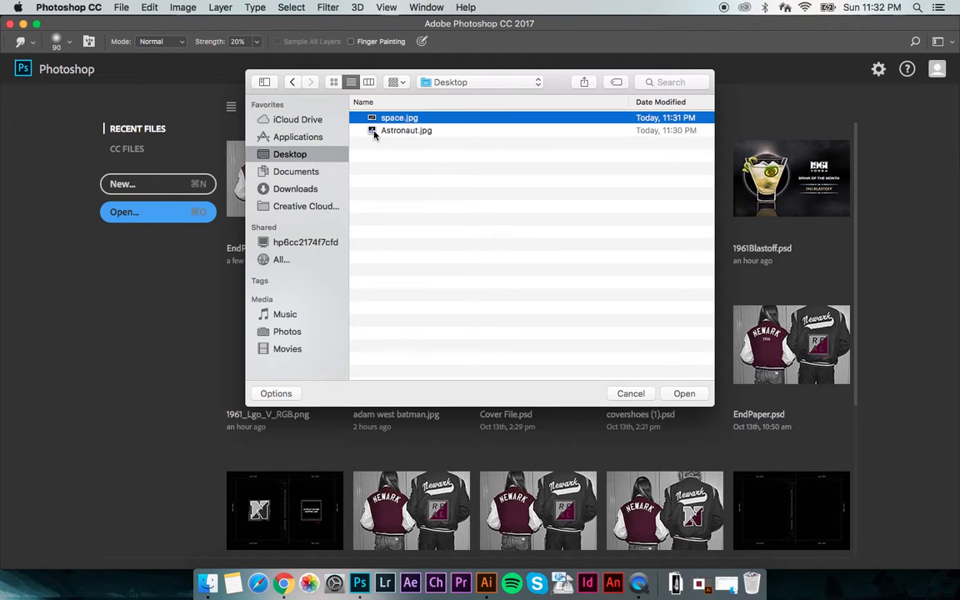
pyautogui.click(680, 395)
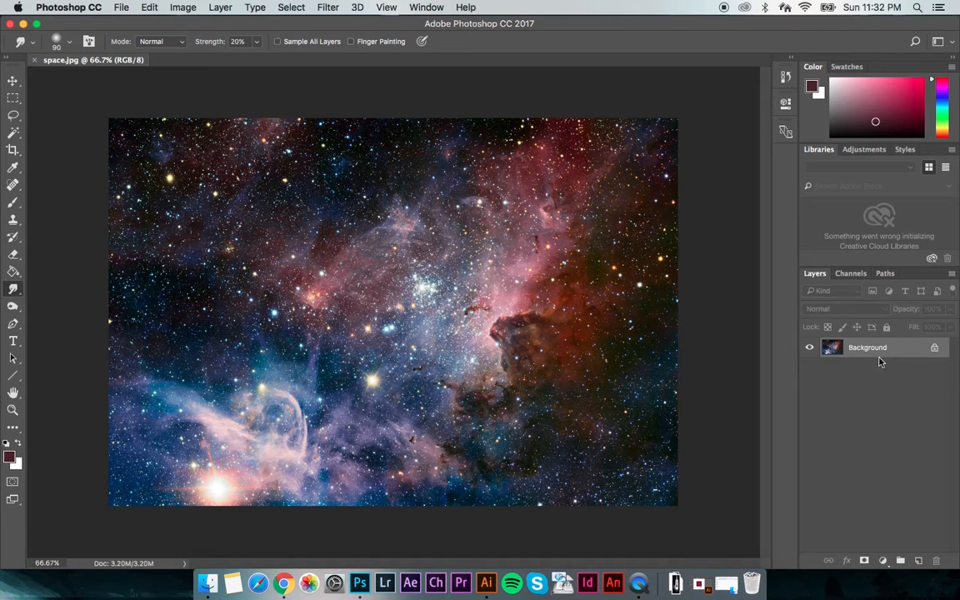
# - Place Astronaut.jpg from the Desktop as an embedded image over the space background and commit the placement
pyautogui.click(120, 7)
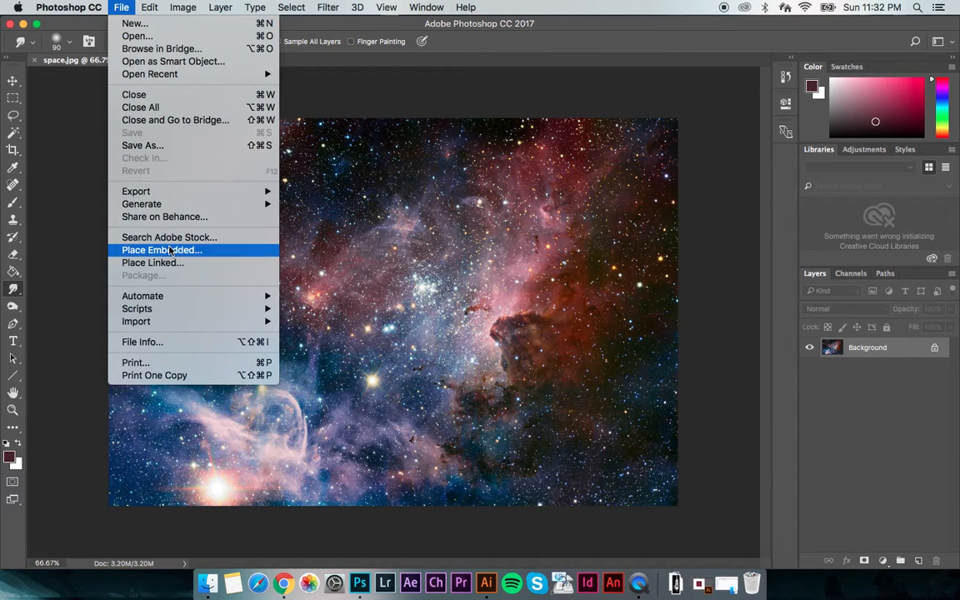
pyautogui.click(175, 256)
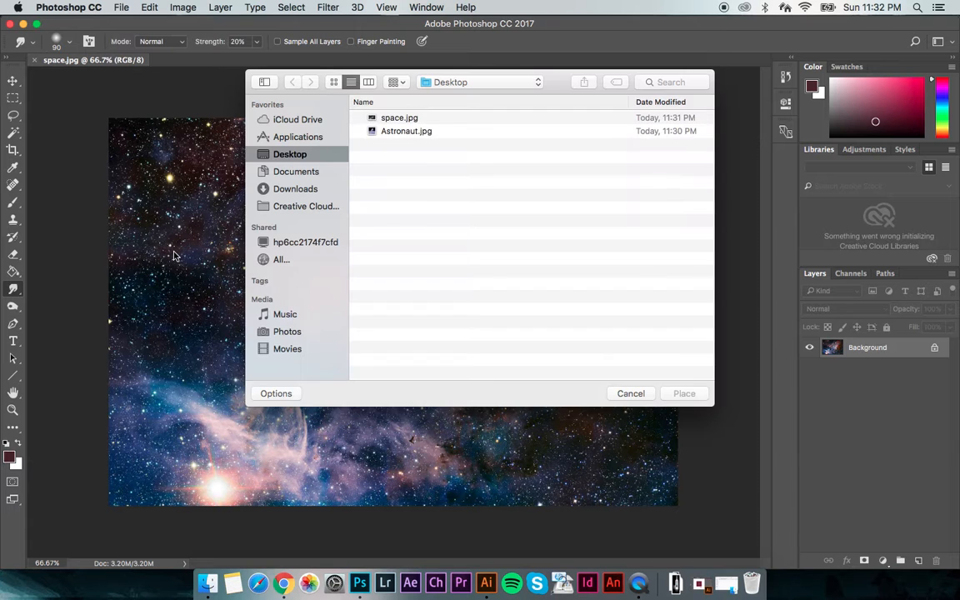
pyautogui.click(414, 132)
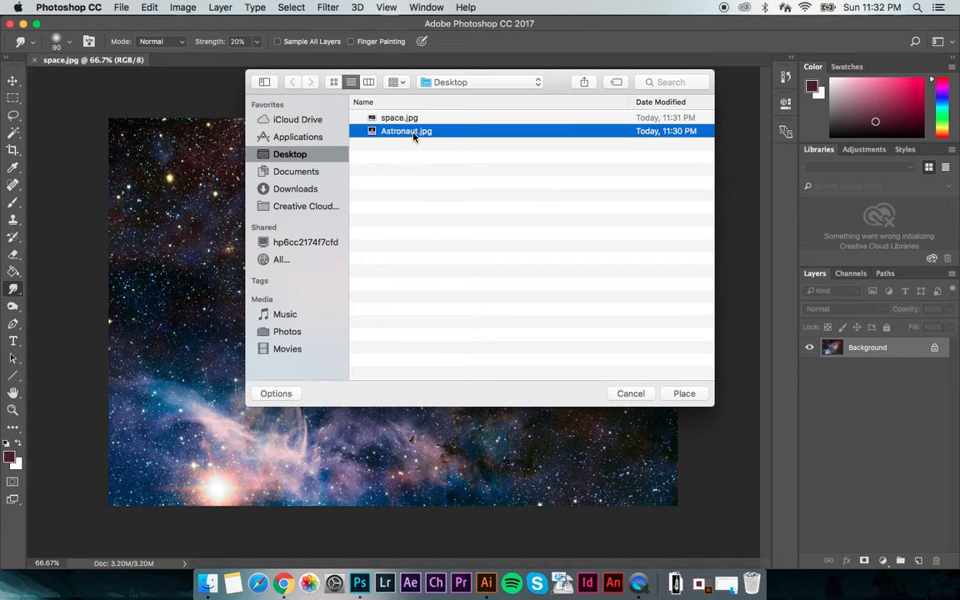
pyautogui.click(684, 394)
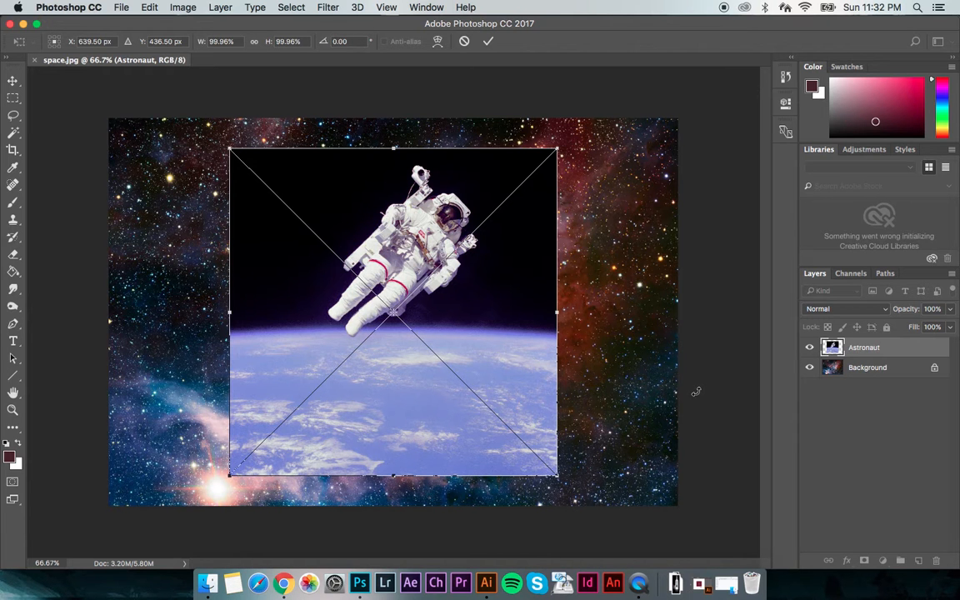
pyautogui.press('Return')
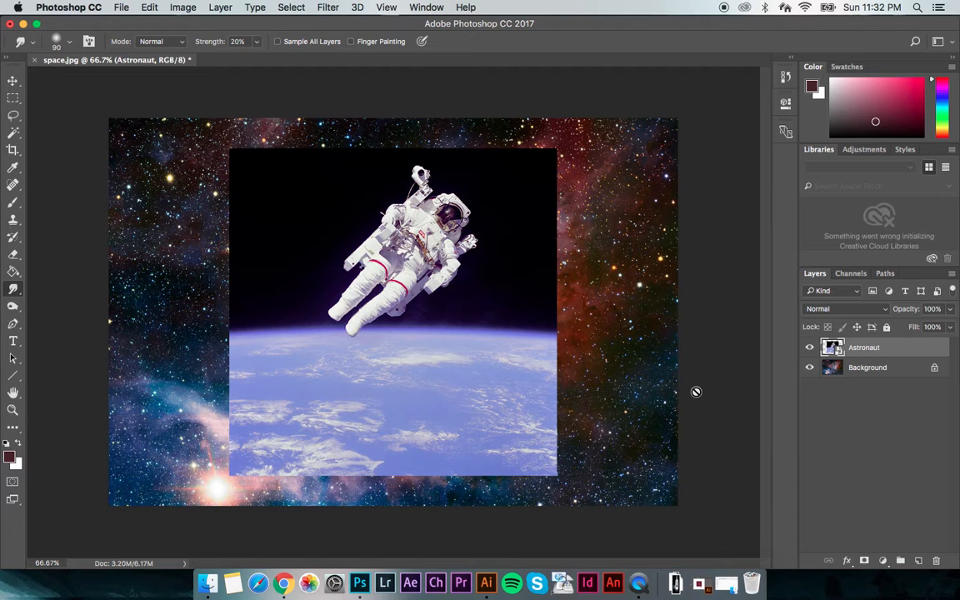
# - Free-transform the Astronaut layer from its lower-right corner to about 100.14% scale and apply it
pyautogui.press('super+t')
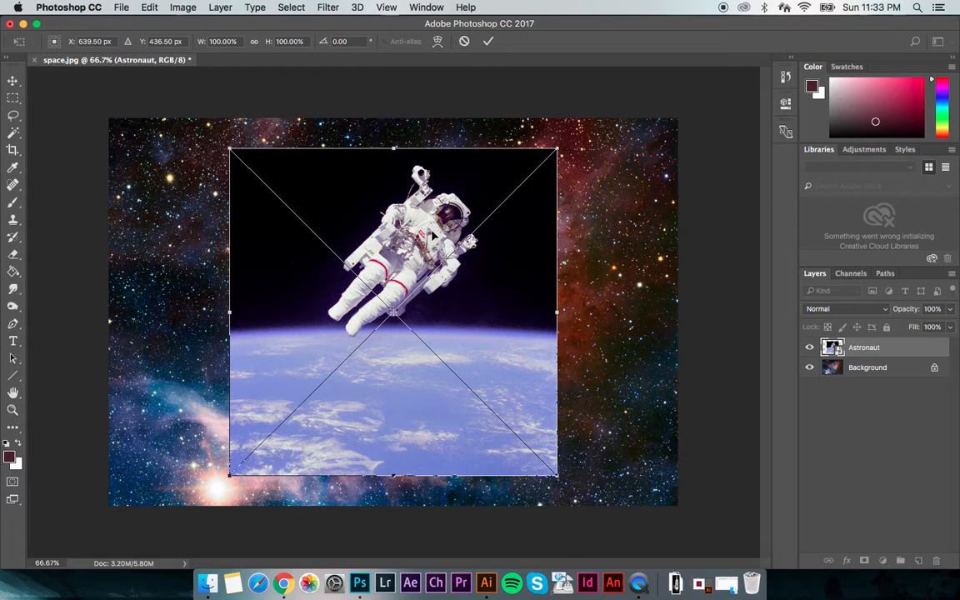
pyautogui.moveTo(557, 477)
pyautogui.mouseDown()
pyautogui.moveTo(606, 524)
pyautogui.moveTo(559, 479)
pyautogui.moveTo(550, 483)
pyautogui.mouseUp()
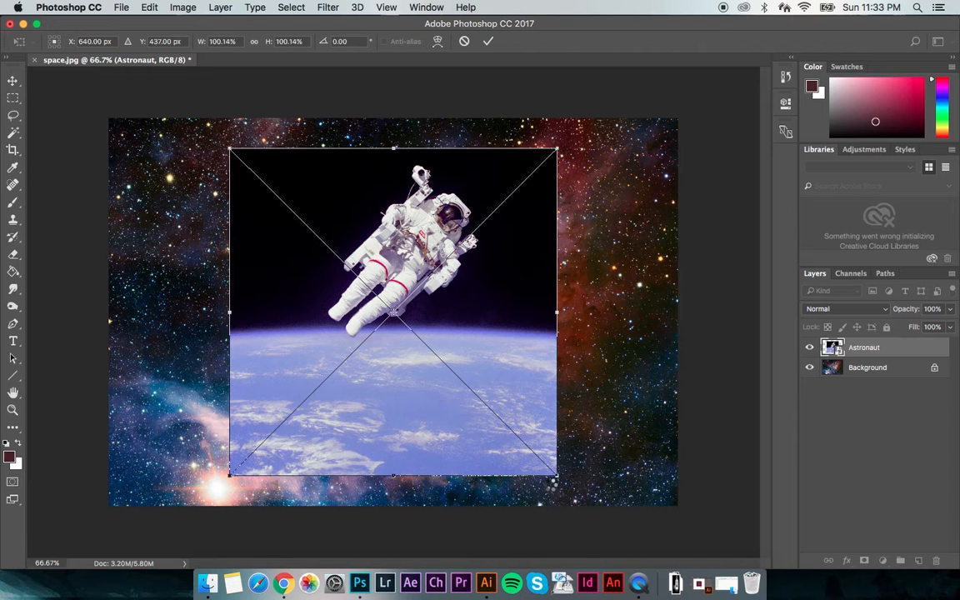
pyautogui.press('Return')
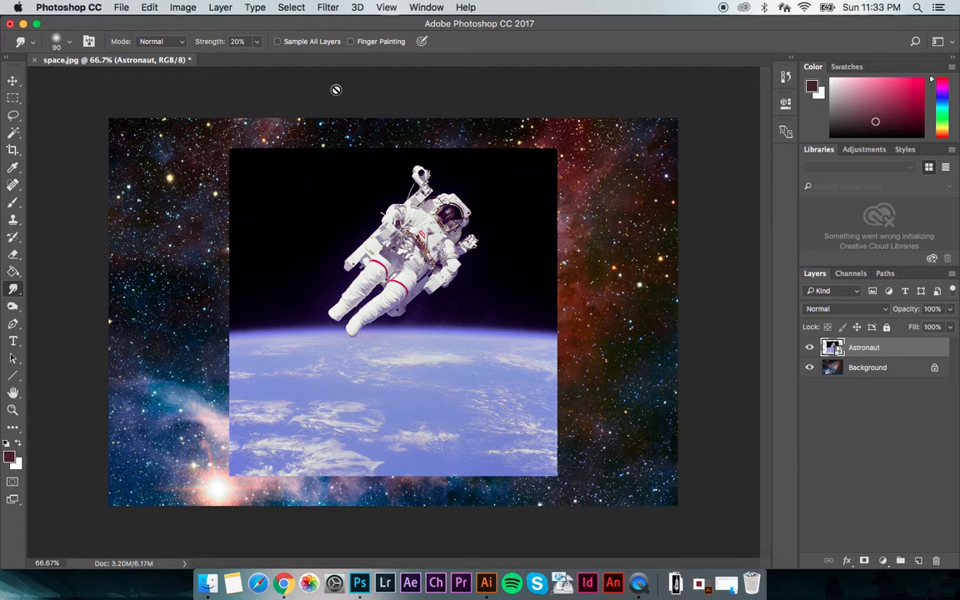
# - Rasterize the Astronaut layer
pyautogui.click(220, 8)
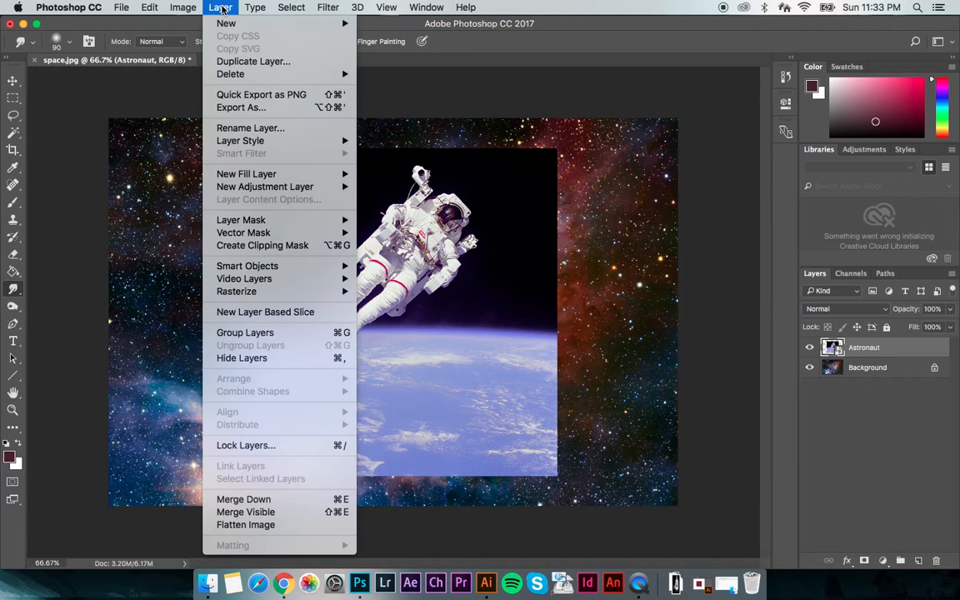
pyautogui.moveTo(279, 295)
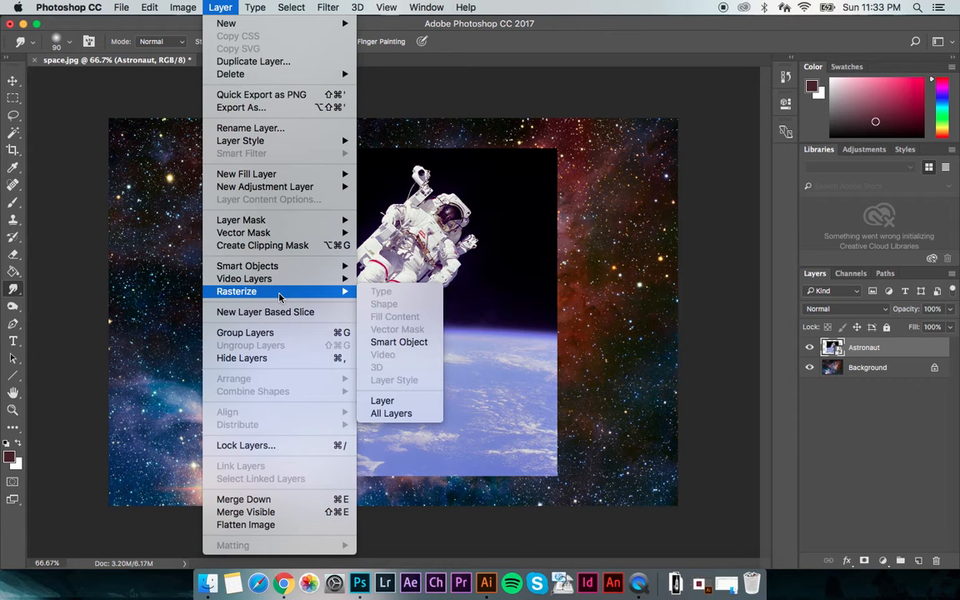
pyautogui.click(398, 408)
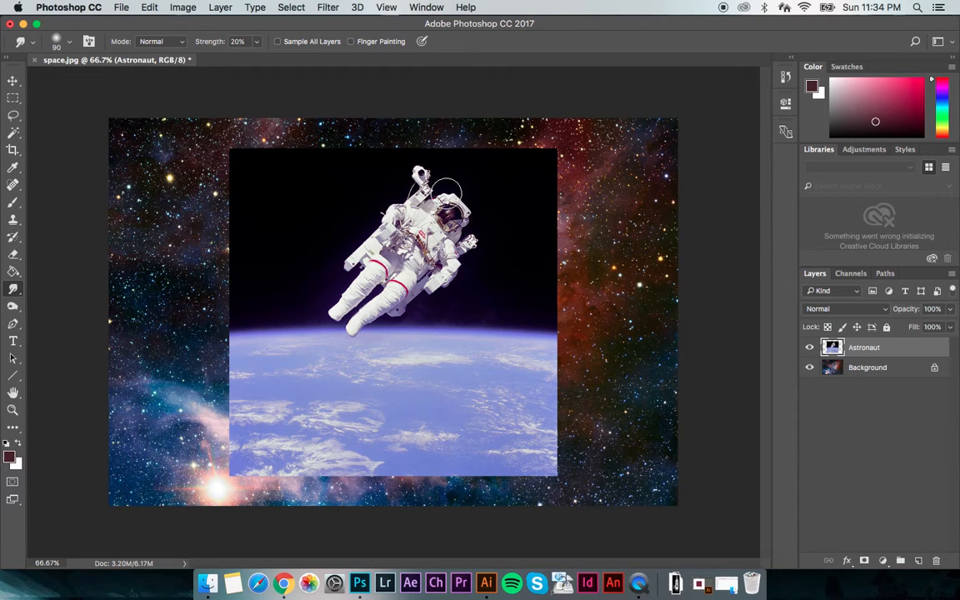
pyautogui.click(184, 8)
pyautogui.moveTo(179, 44)
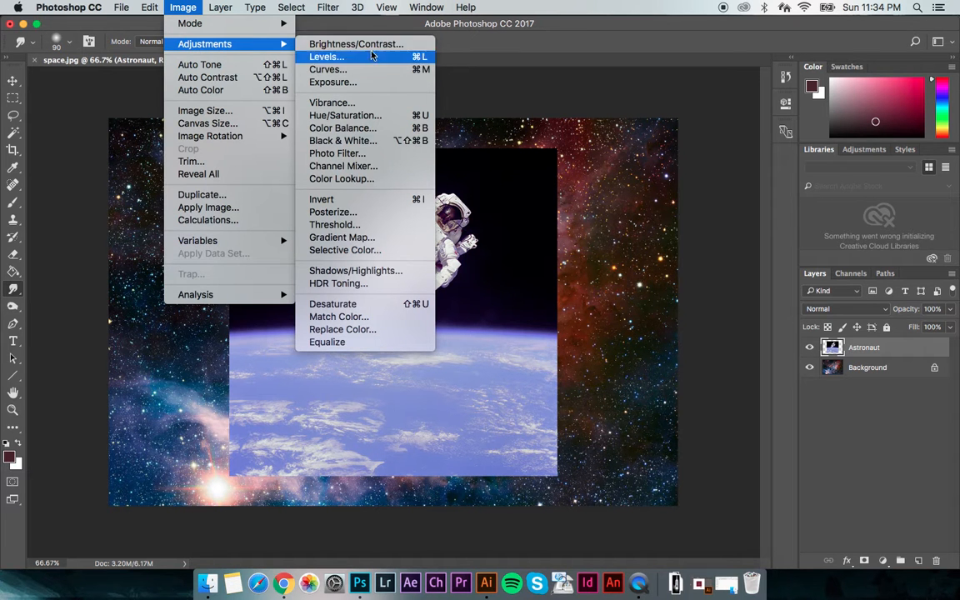
pyautogui.click(95, 82)
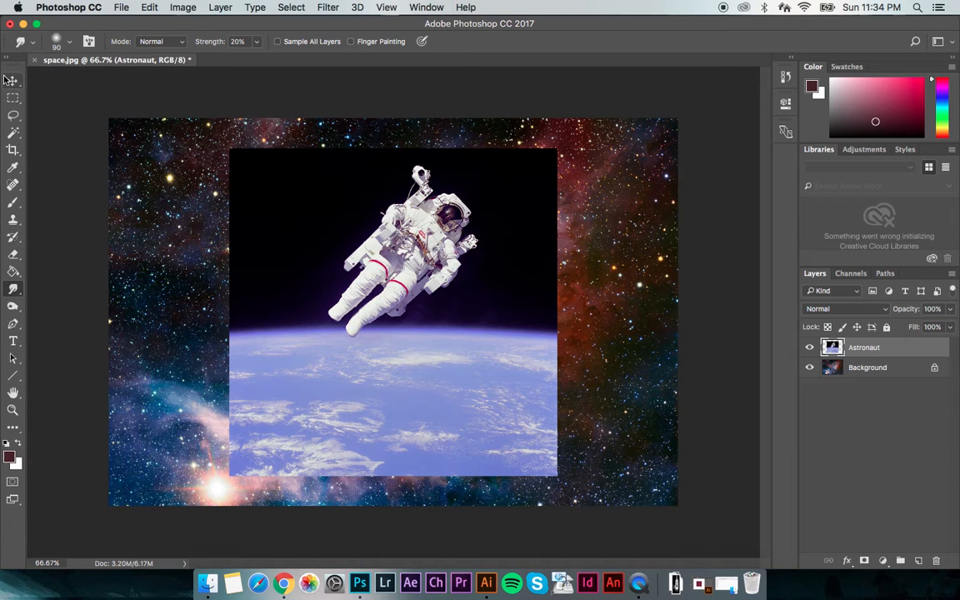
# - Select the astronaut's torso and backpack with the Quick Selection Tool in Add to selection mode
pyautogui.click(12, 136)
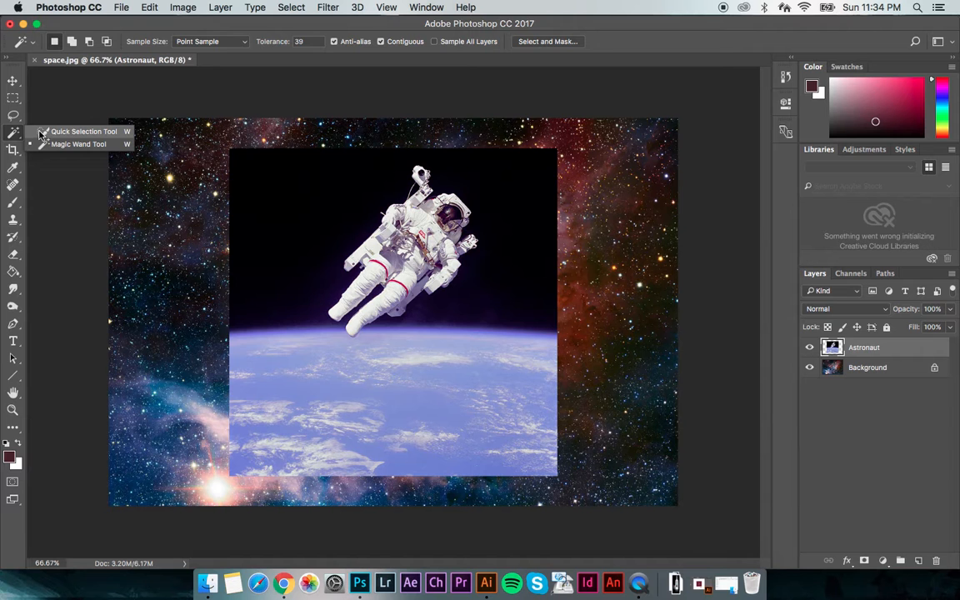
pyautogui.click(39, 133)
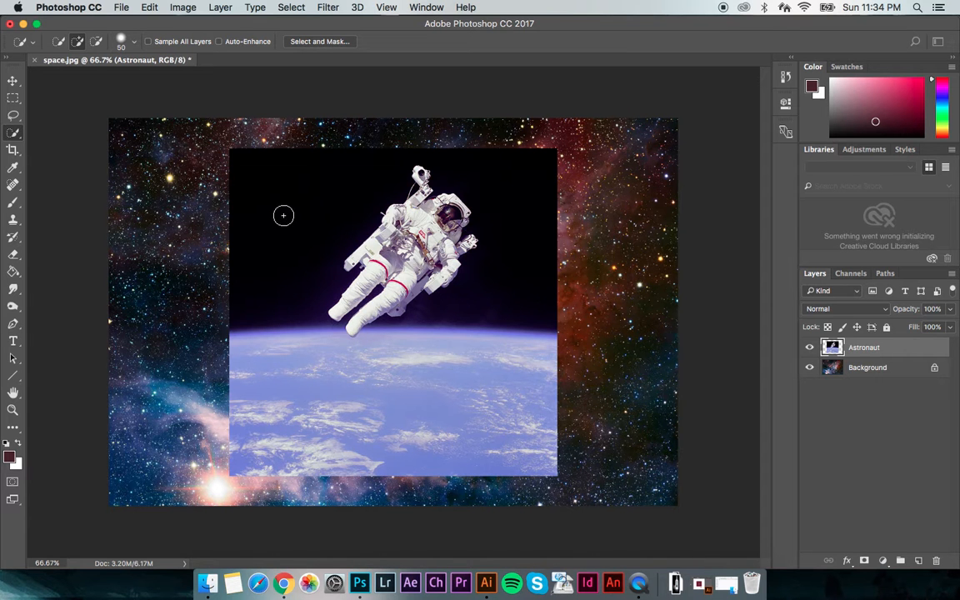
pyautogui.click(59, 41)
pyautogui.click(78, 43)
pyautogui.click(96, 42)
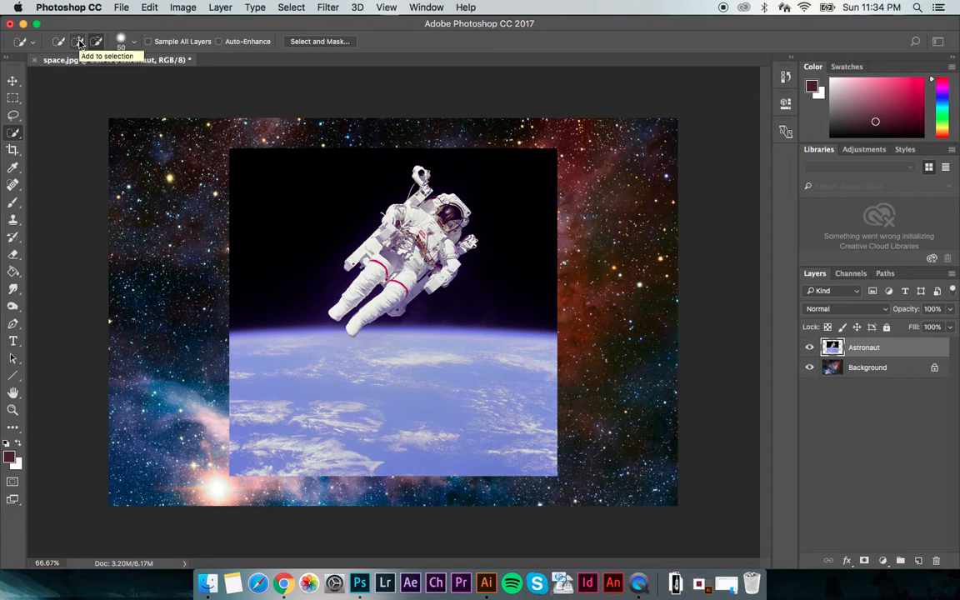
pyautogui.click(78, 42)
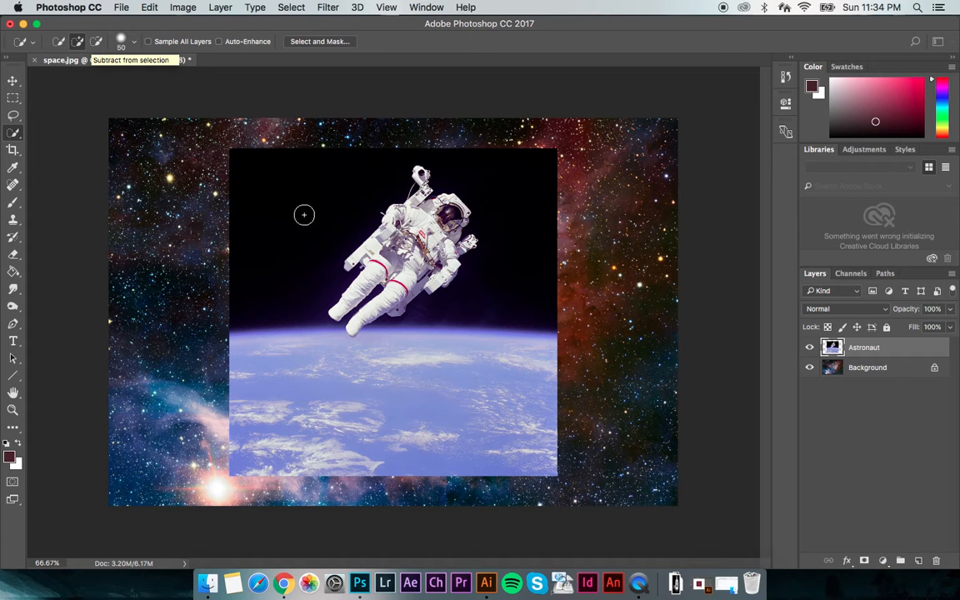
pyautogui.moveTo(399, 252)
pyautogui.mouseDown()
pyautogui.moveTo(472, 303)
pyautogui.moveTo(432, 318)
pyautogui.mouseUp()
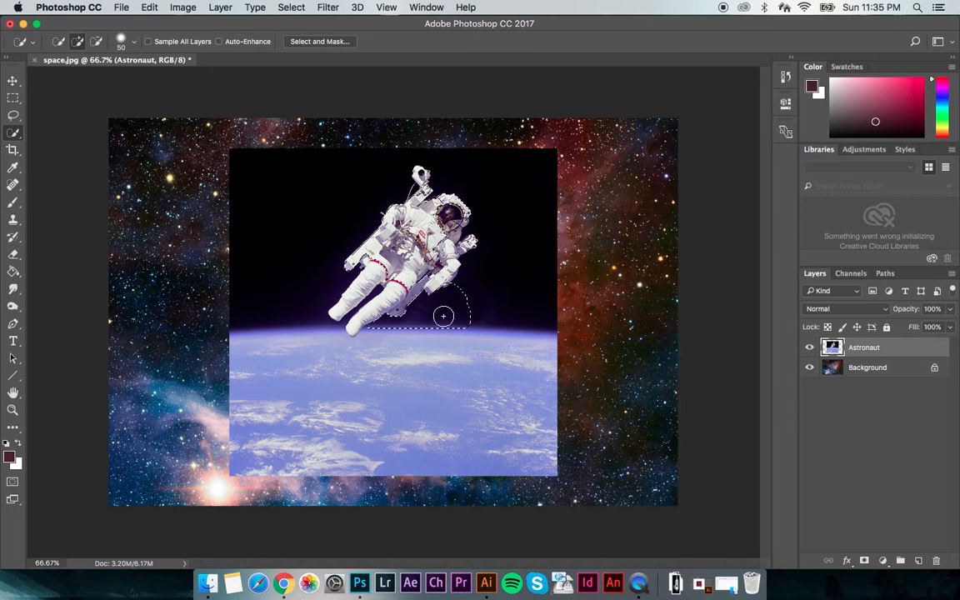
# - Subtract the dark background area beneath the astronaut's arm and beside the legs from the selection
pyautogui.click(92, 41)
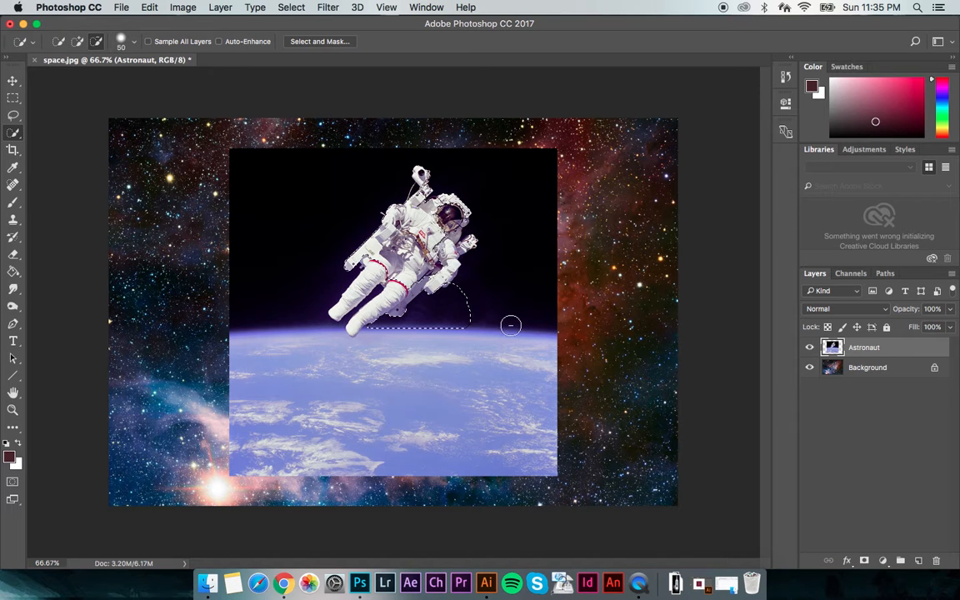
pyautogui.moveTo(472, 318); pyautogui.dragTo(416, 333)
pyautogui.moveTo(468, 292); pyautogui.dragTo(437, 312)
pyautogui.click(422, 305)
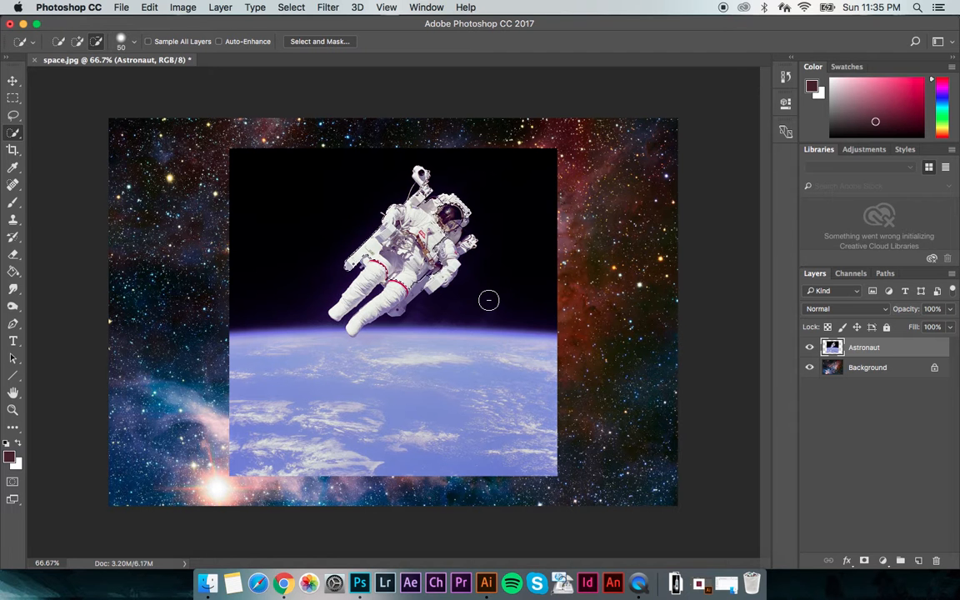
# - Set the Quick Selection brush size to 15
pyautogui.press('[')
pyautogui.press('[')
pyautogui.press('[')
pyautogui.press('[')
pyautogui.press(']')
pyautogui.press(']')
pyautogui.press(']')
pyautogui.press(']')
pyautogui.press(']')
pyautogui.press(']')
pyautogui.press(']')
pyautogui.press('[')
pyautogui.press('[')
pyautogui.press('[')
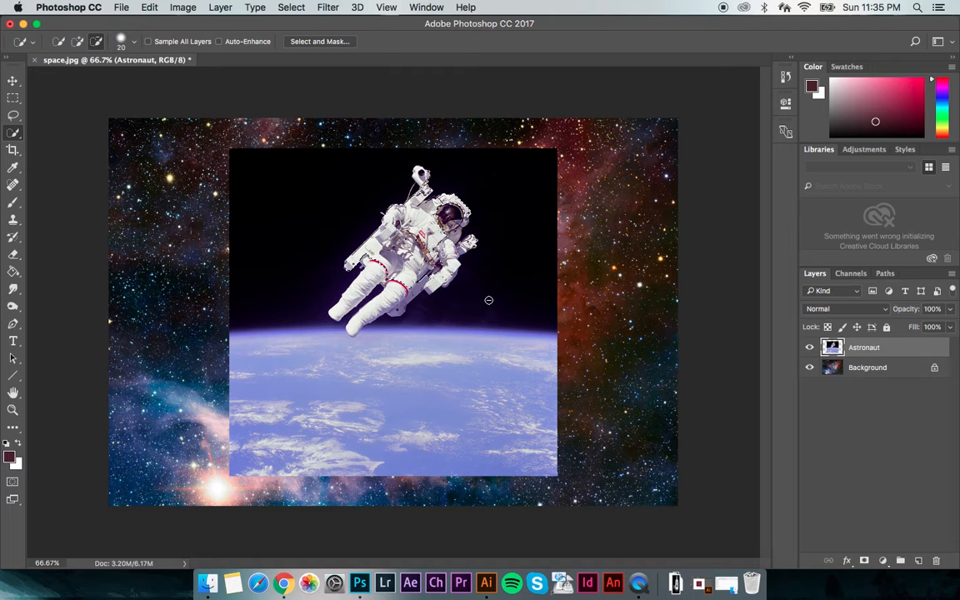
pyautogui.press('[')
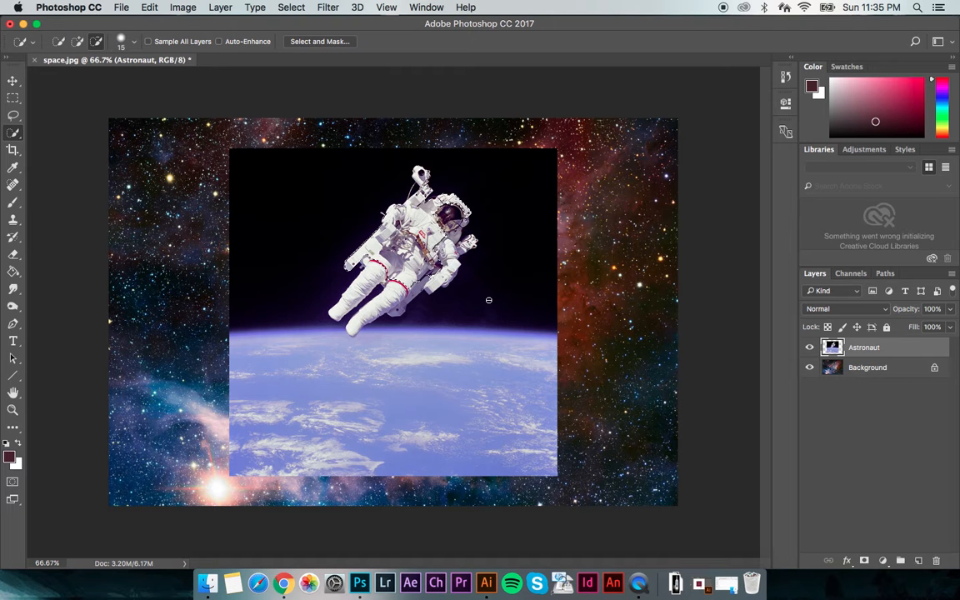
# - Add the astronaut's legs, lower backpack, top camera, forearm and hand to the selection in Add to selection mode
pyautogui.press('super+equal')
pyautogui.press('super+equal')
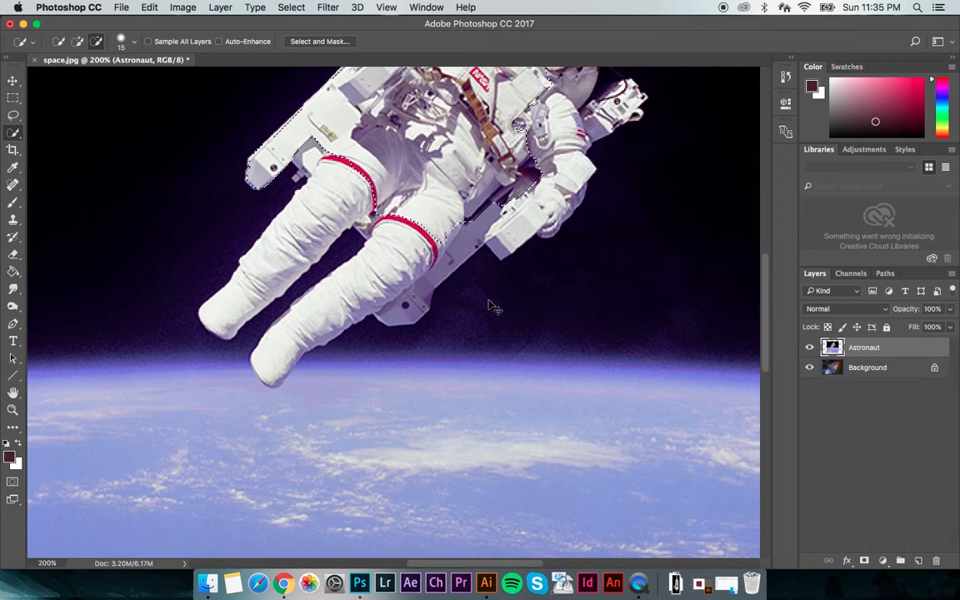
pyautogui.press('super+minus')
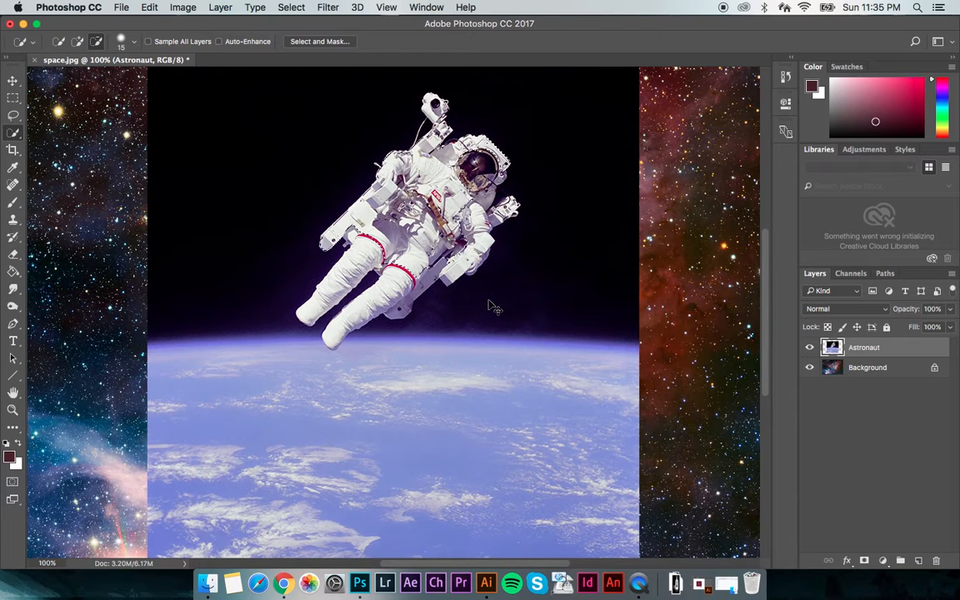
pyautogui.scroll(3, 488, 301)
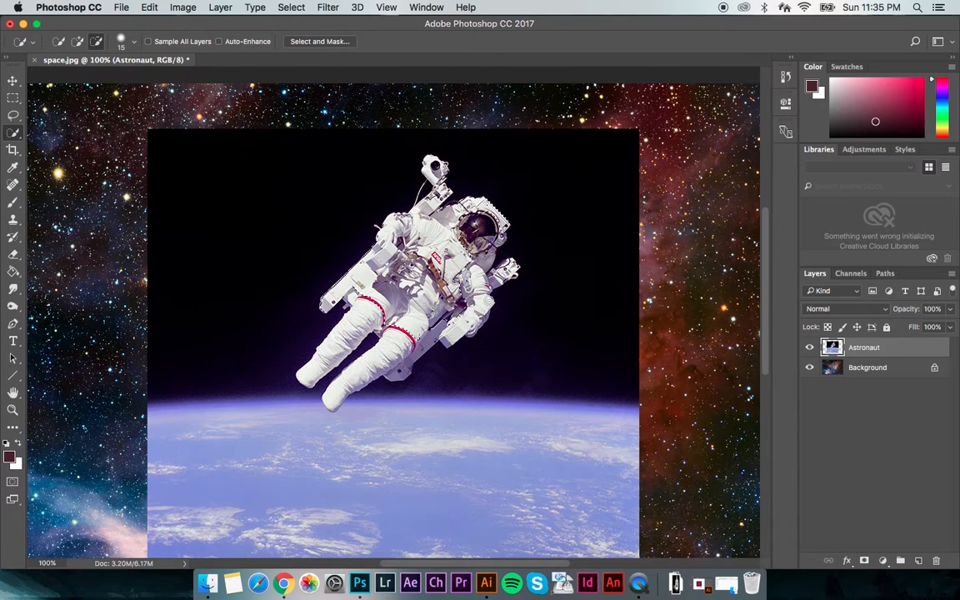
pyautogui.click(77, 42)
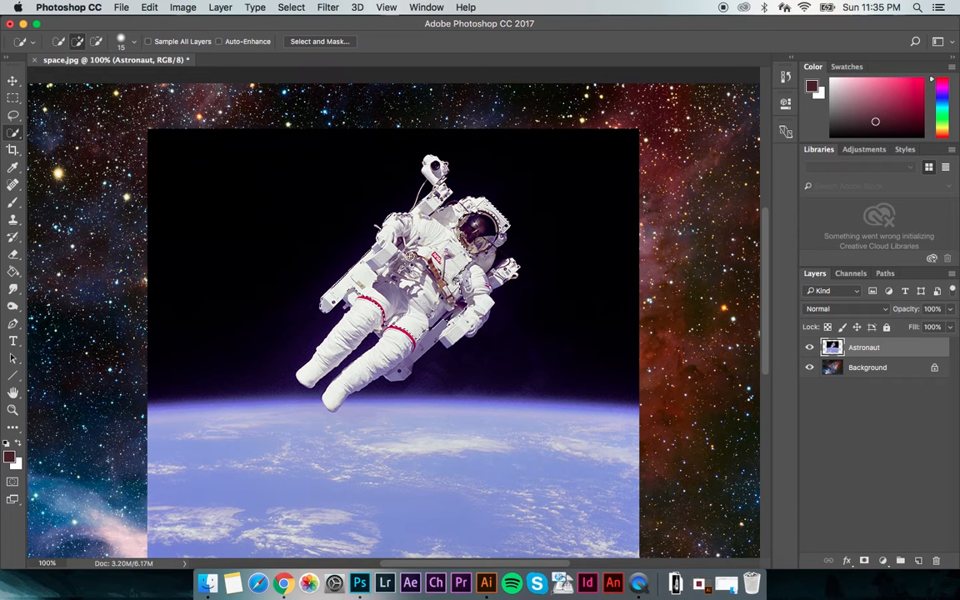
pyautogui.moveTo(358, 284)
pyautogui.mouseDown()
pyautogui.moveTo(381, 361)
pyautogui.moveTo(393, 358)
pyautogui.moveTo(333, 403)
pyautogui.mouseUp()
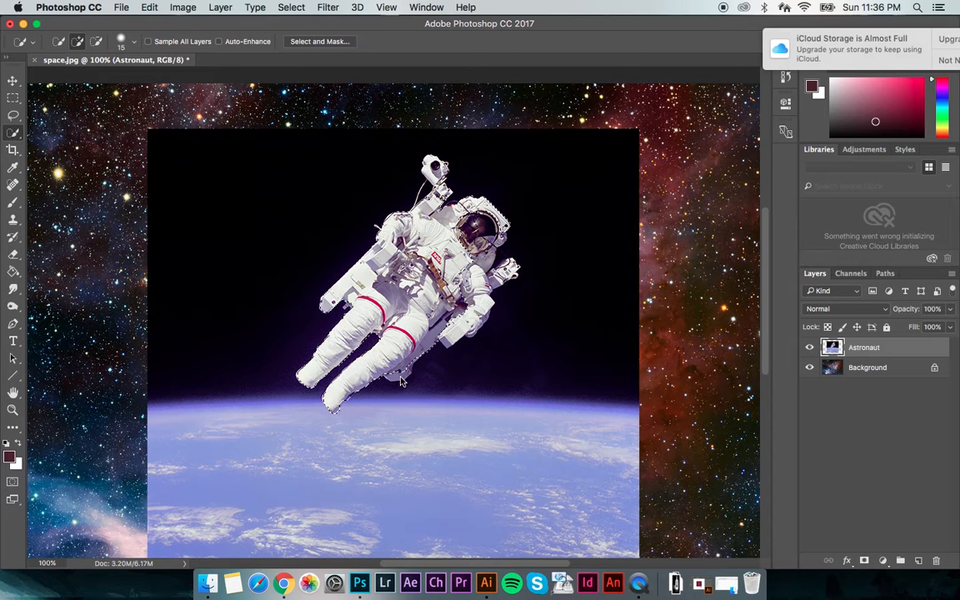
pyautogui.click(923, 60)
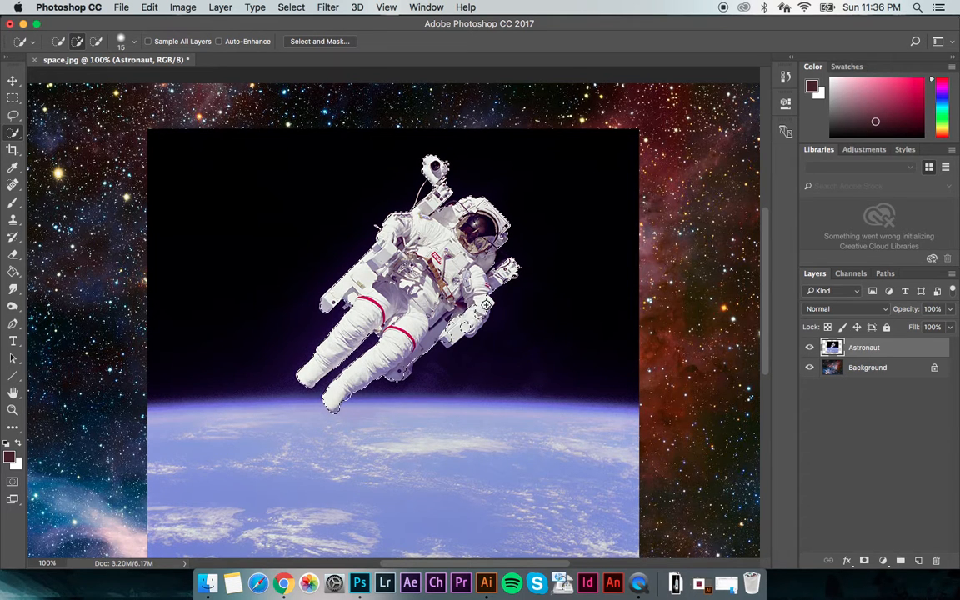
pyautogui.click(488, 306)
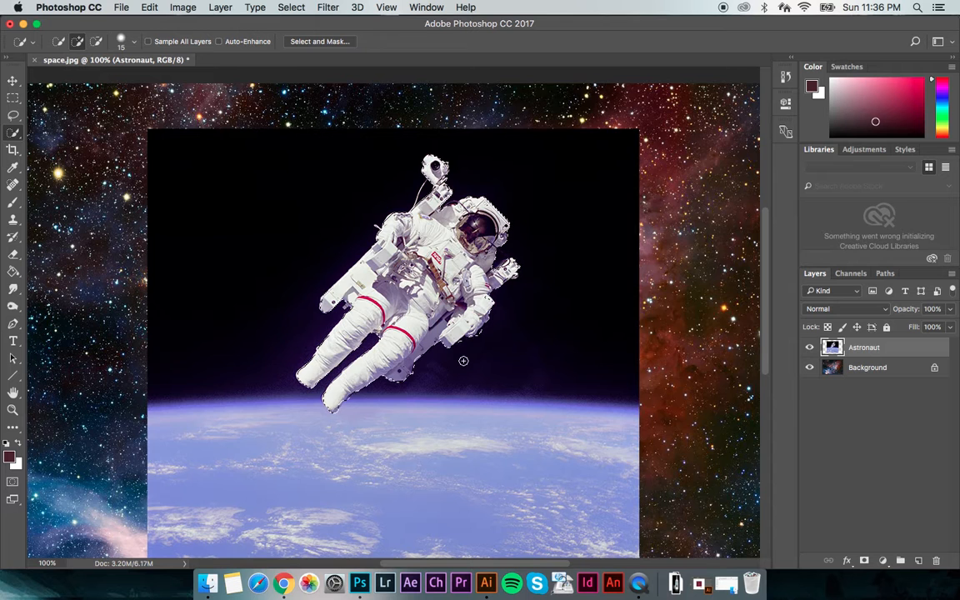
# - Subtract the dark background beside the astronaut's hand from the selection and return to Add to selection mode
pyautogui.press('super+equal')
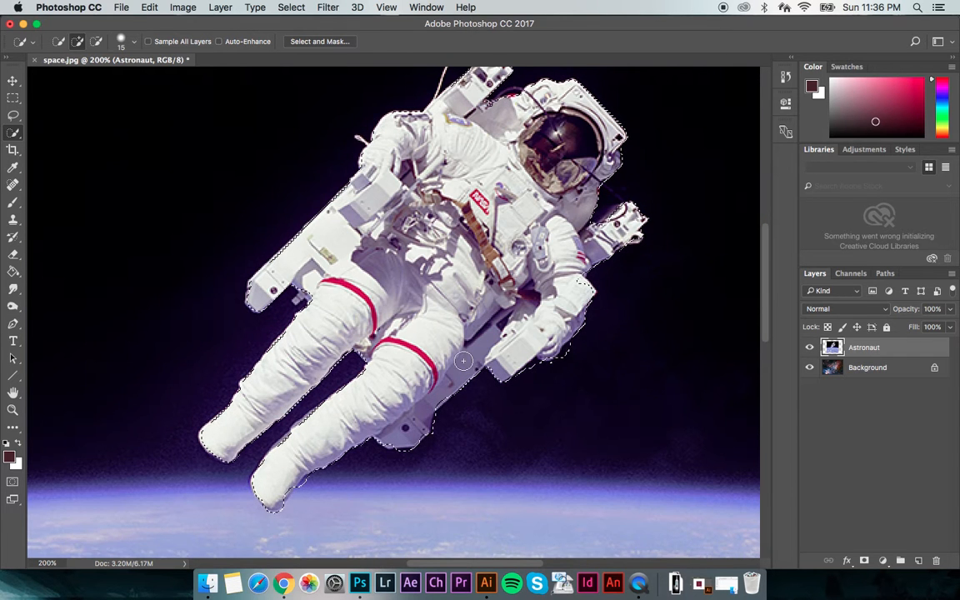
pyautogui.hscroll(3, 580, 386)
pyautogui.scroll(5, 579, 386)
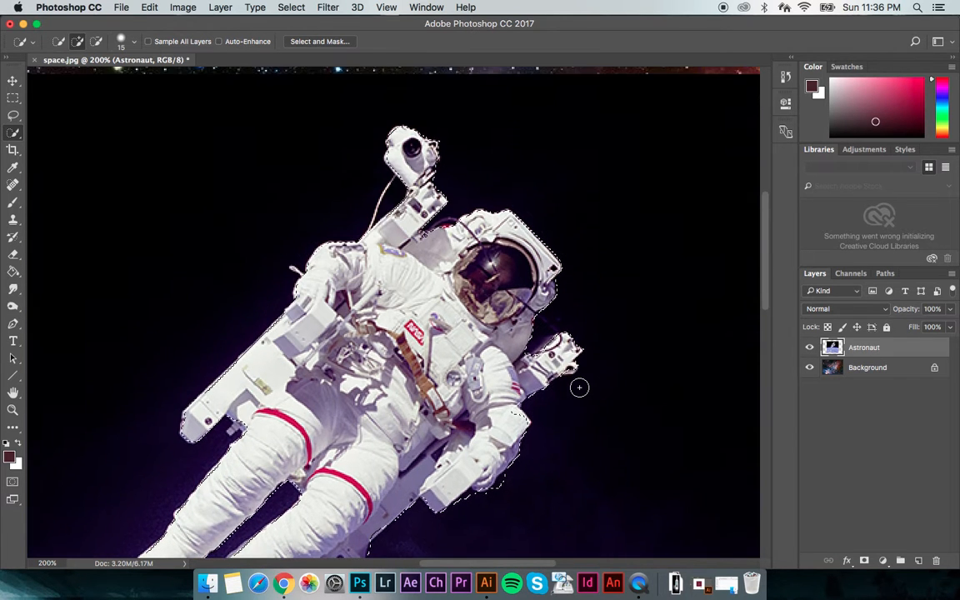
pyautogui.scroll(-3, 579, 386)
pyautogui.scroll(-2, 579, 386)
pyautogui.hscroll(1, 579, 387)
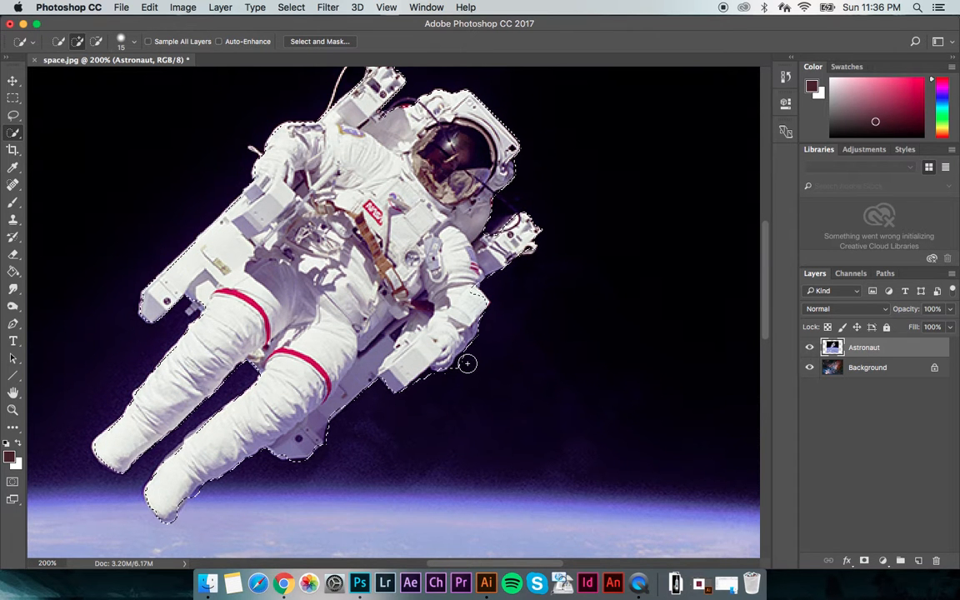
pyautogui.click(96, 41)
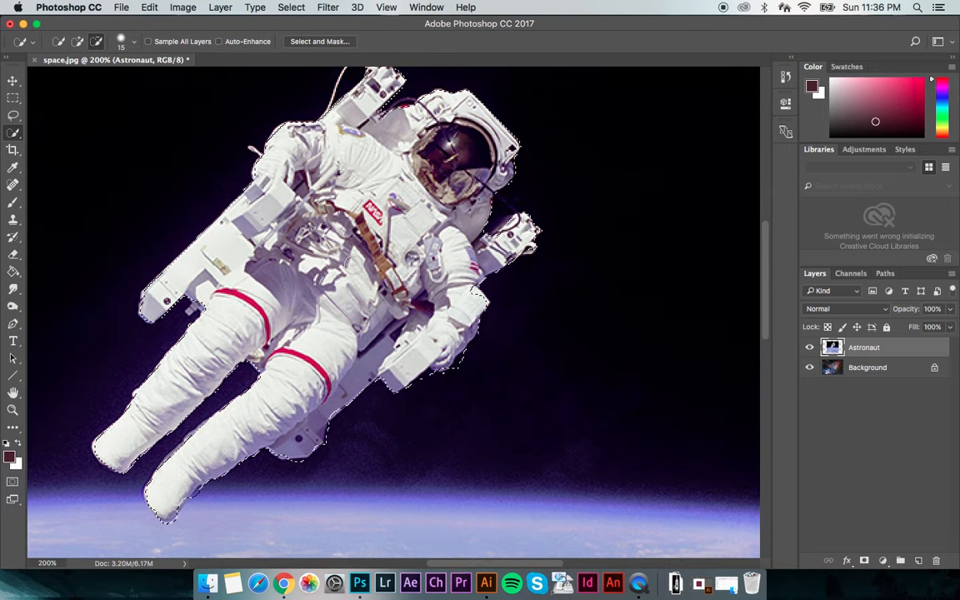
pyautogui.click(467, 366)
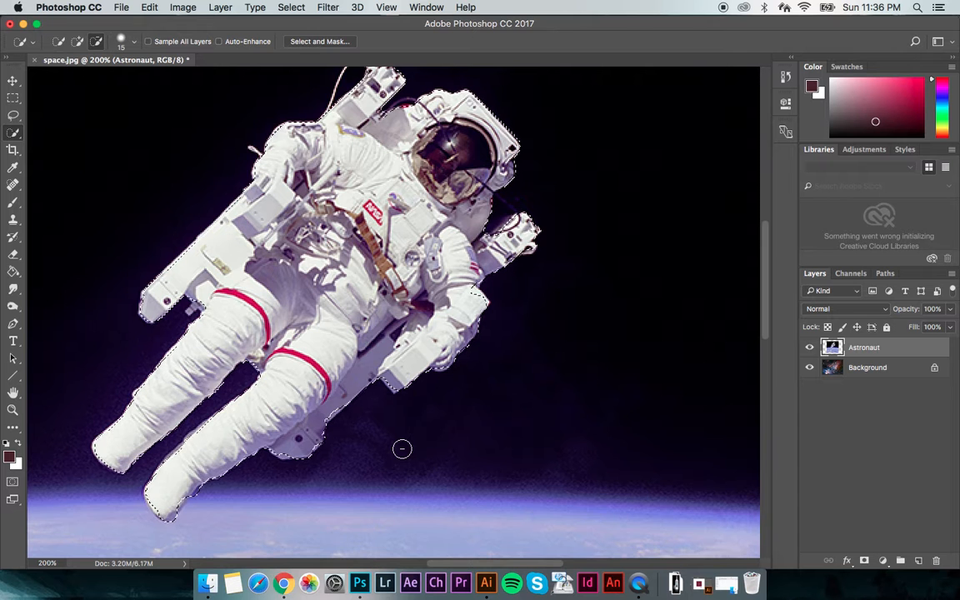
pyautogui.scroll(3, 401, 449)
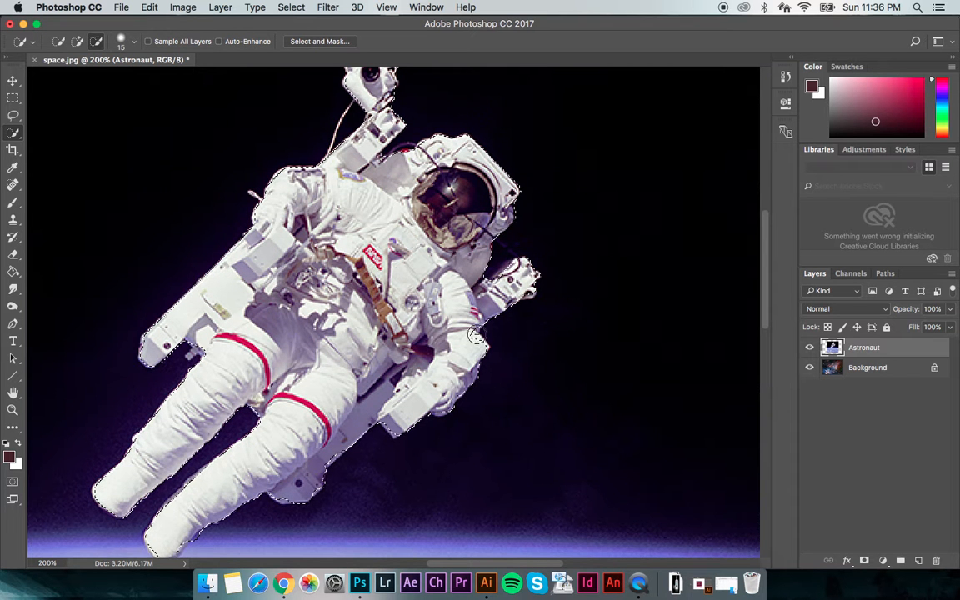
pyautogui.click(77, 41)
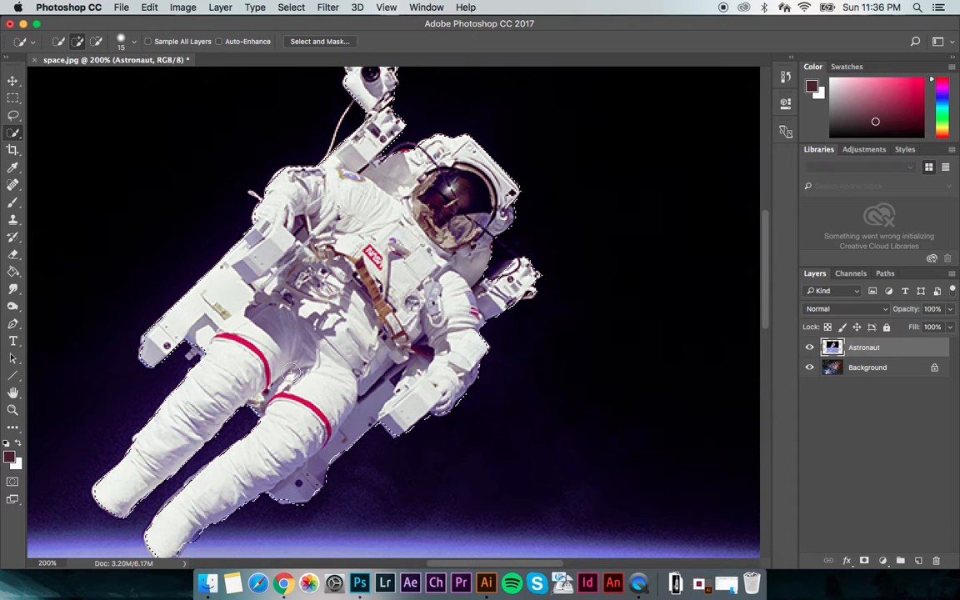
pyautogui.scroll(3, 345, 239)
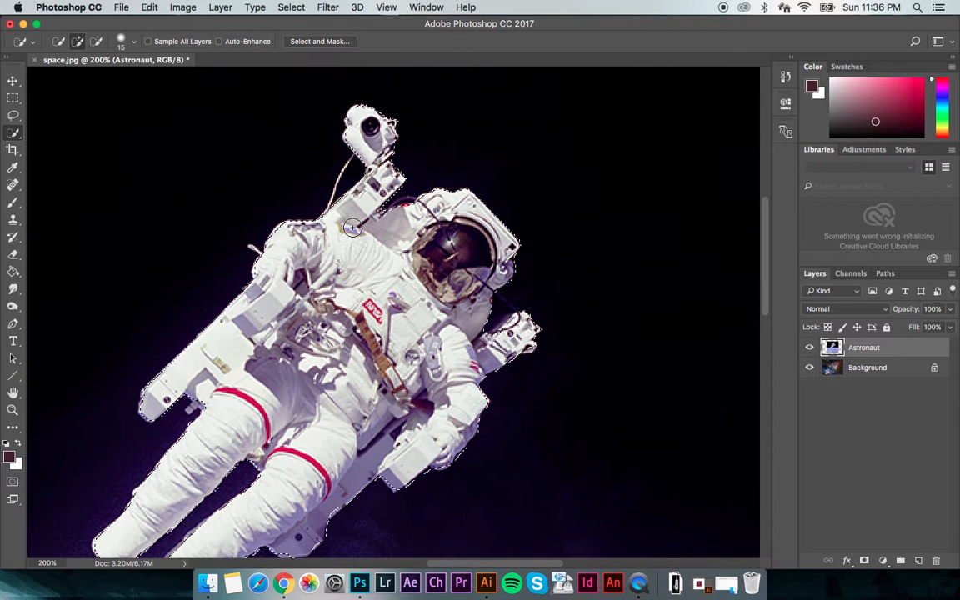
pyautogui.scroll(-1, 405, 316)
pyautogui.press('super+minus')
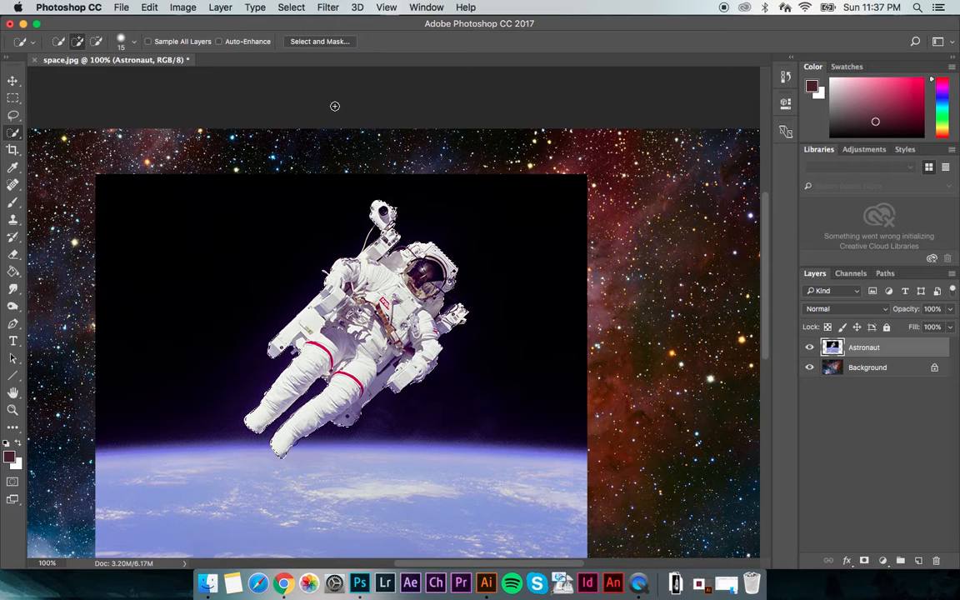
# - Hide the Background layer and preview the astronaut selection in Select and Mask at 14% transparency
pyautogui.click(320, 41)
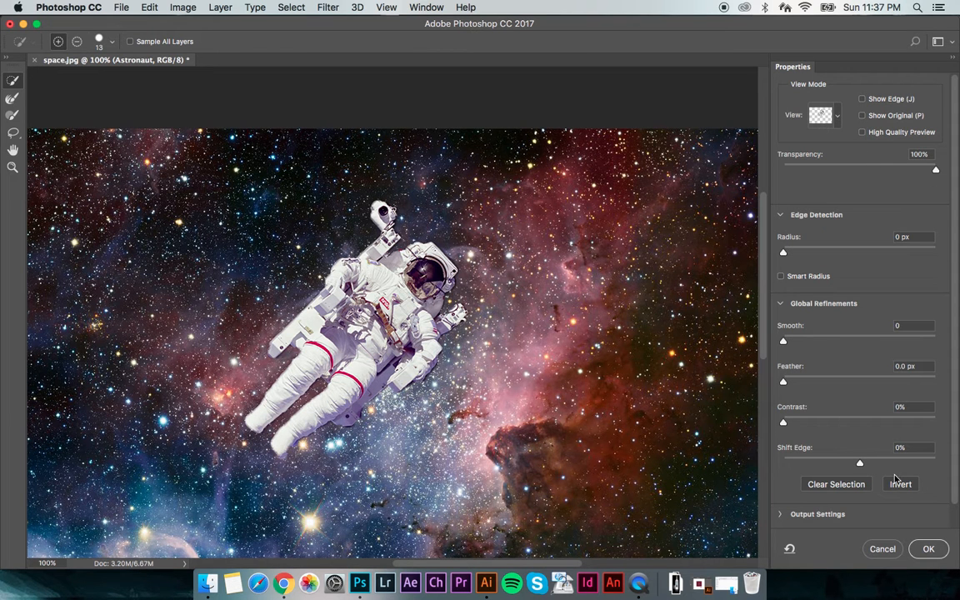
pyautogui.click(882, 546)
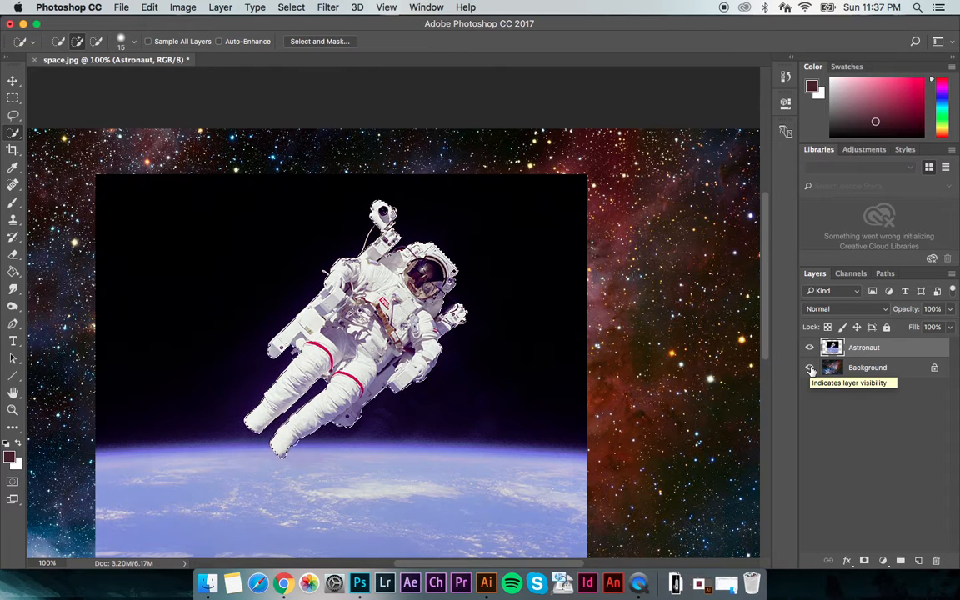
pyautogui.click(809, 369)
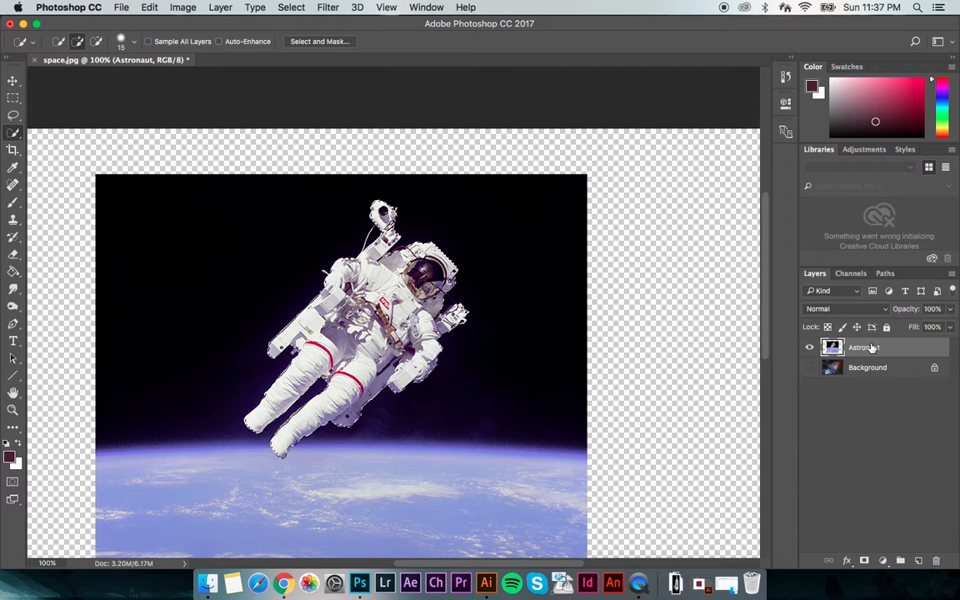
pyautogui.click(339, 42)
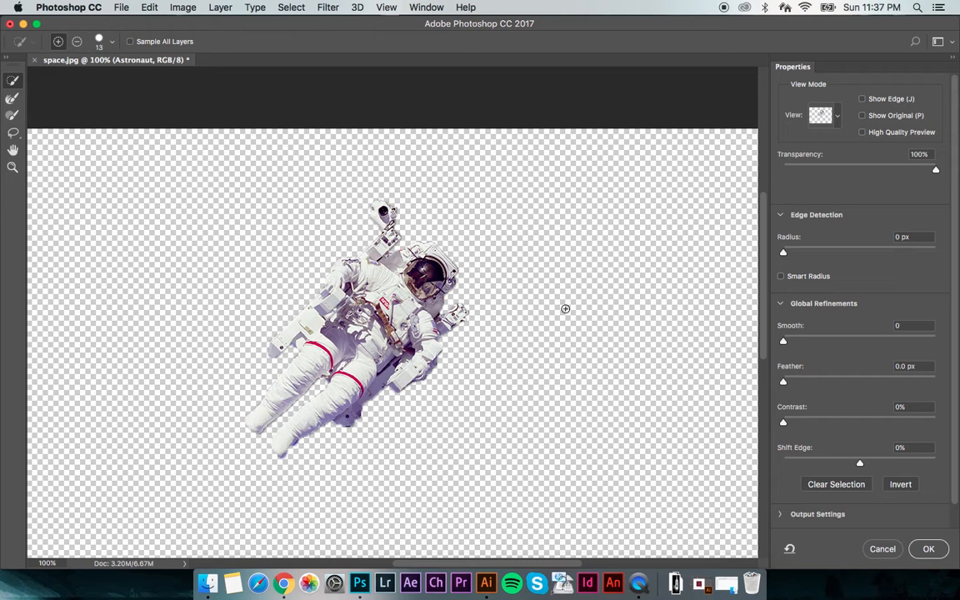
pyautogui.moveTo(935, 170); pyautogui.dragTo(858, 169)
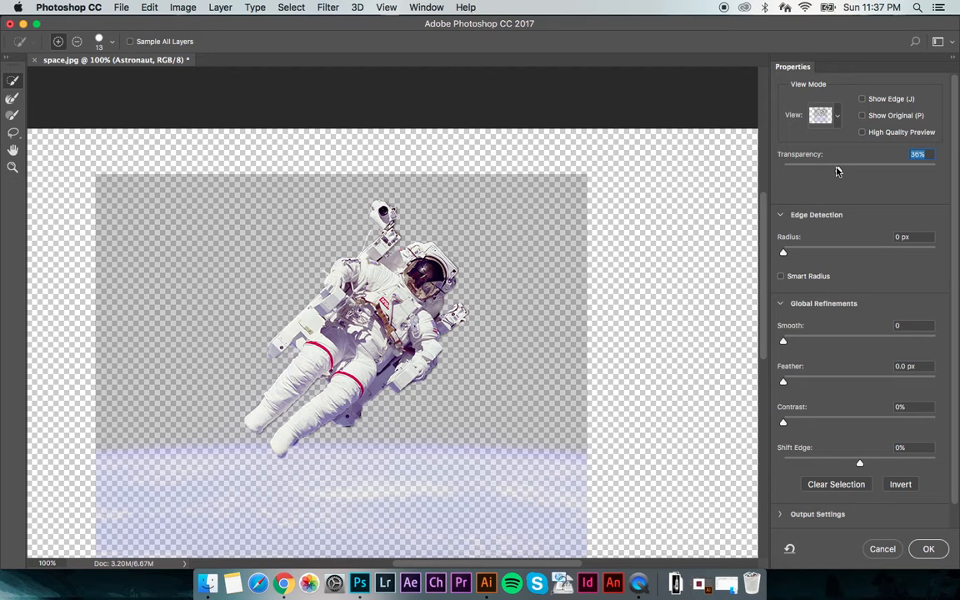
pyautogui.moveTo(838, 171); pyautogui.dragTo(806, 171)
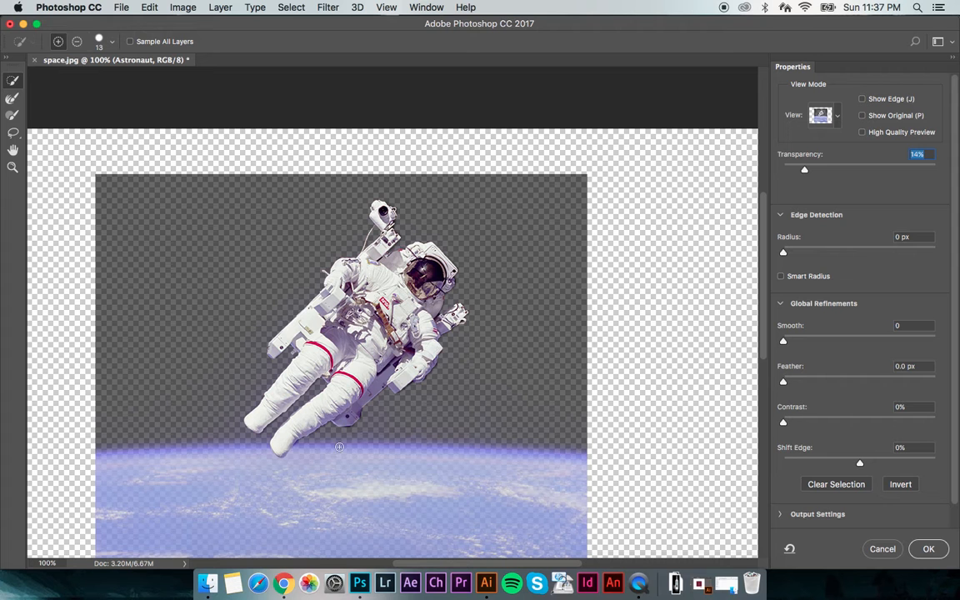
# - Refine the selection edge with Radius 3 px, Smooth 10, Feather 0 px and Contrast 10%, and apply it
pyautogui.scroll(-2, 610, 376)
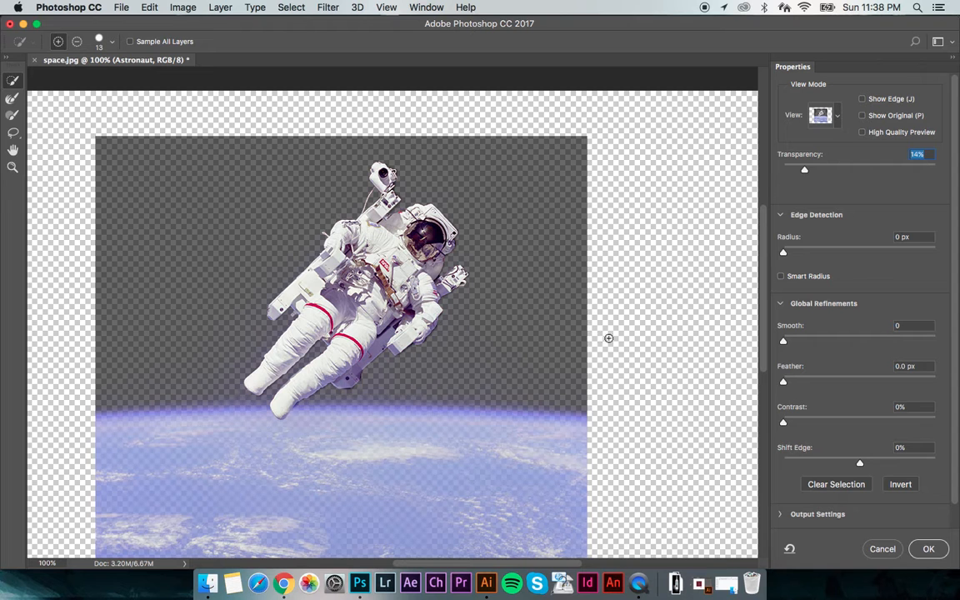
pyautogui.moveTo(783, 255); pyautogui.dragTo(813, 258)
pyautogui.scroll(-1, 813, 257)
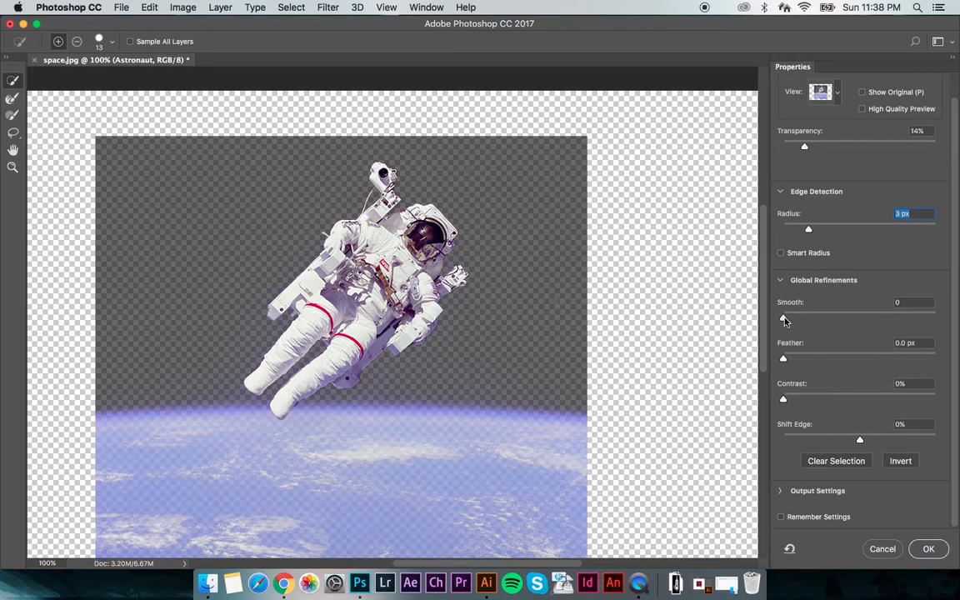
pyautogui.moveTo(785, 319); pyautogui.dragTo(800, 322)
pyautogui.moveTo(783, 360); pyautogui.dragTo(685, 353)
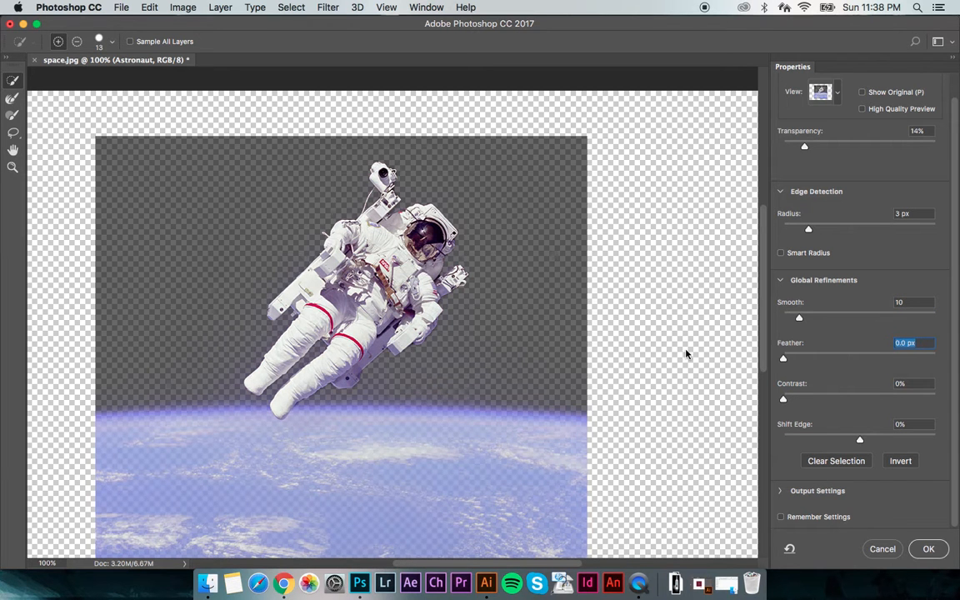
pyautogui.moveTo(784, 402); pyautogui.dragTo(799, 402)
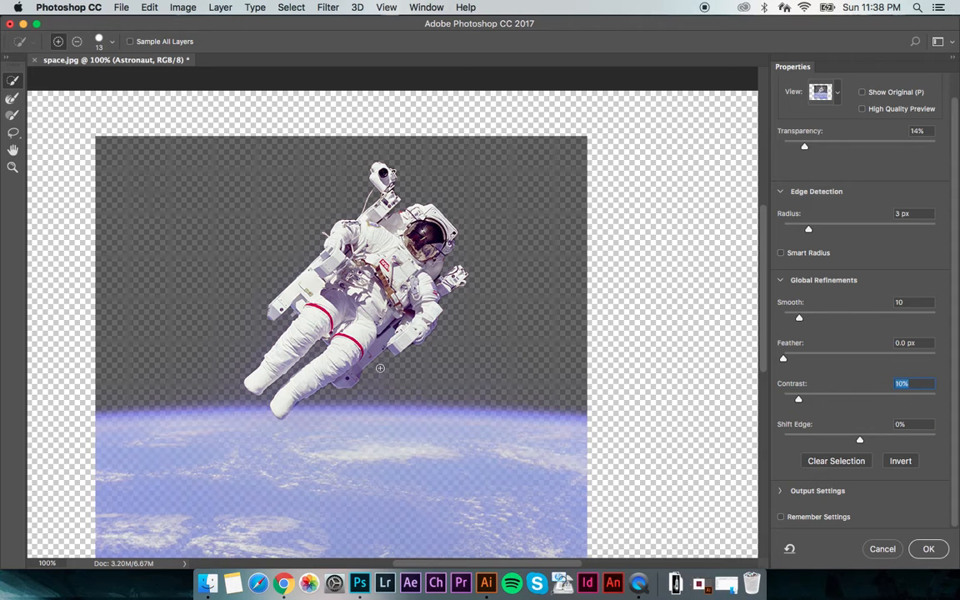
pyautogui.click(929, 550)
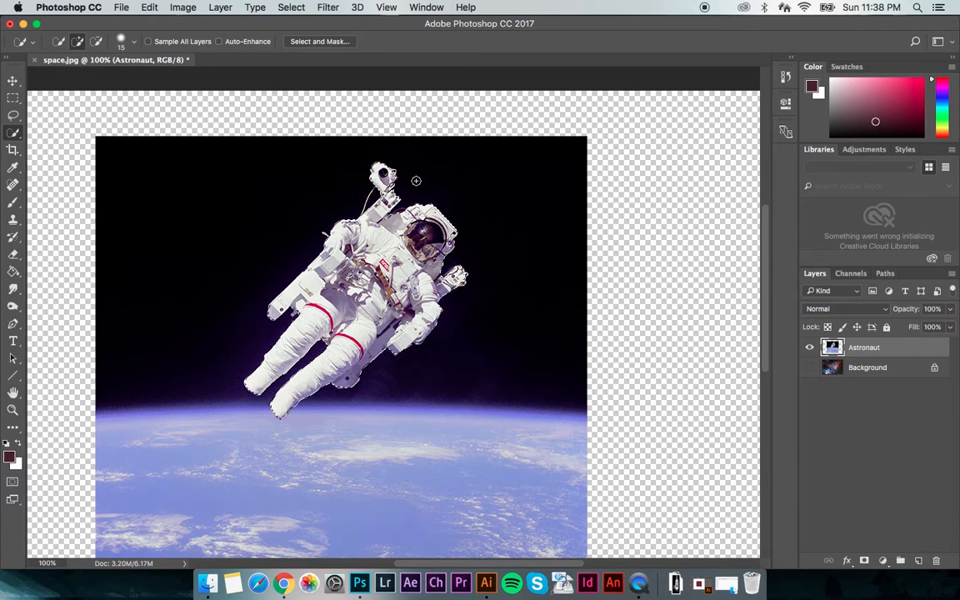
pyautogui.click(291, 7)
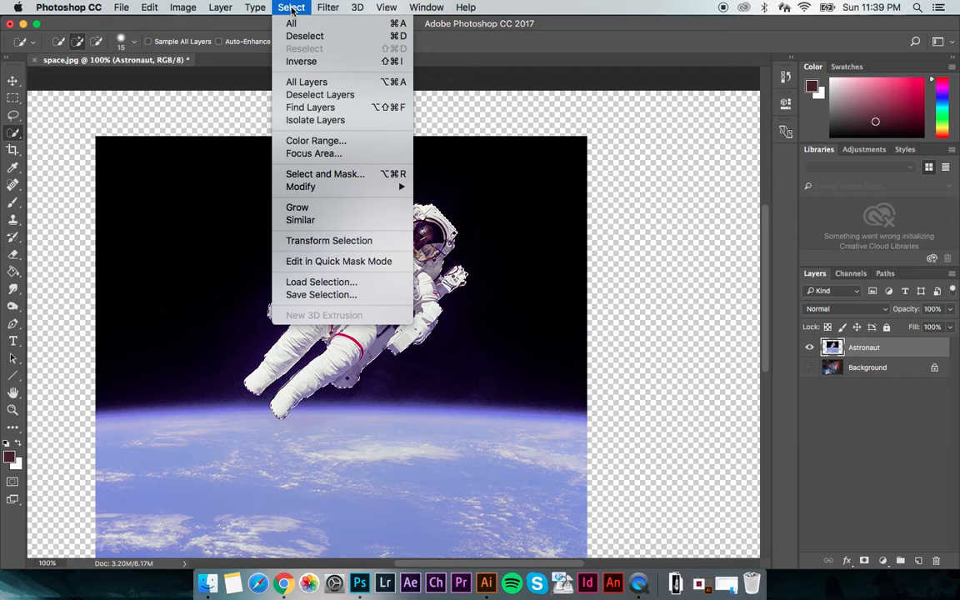
pyautogui.click(175, 77)
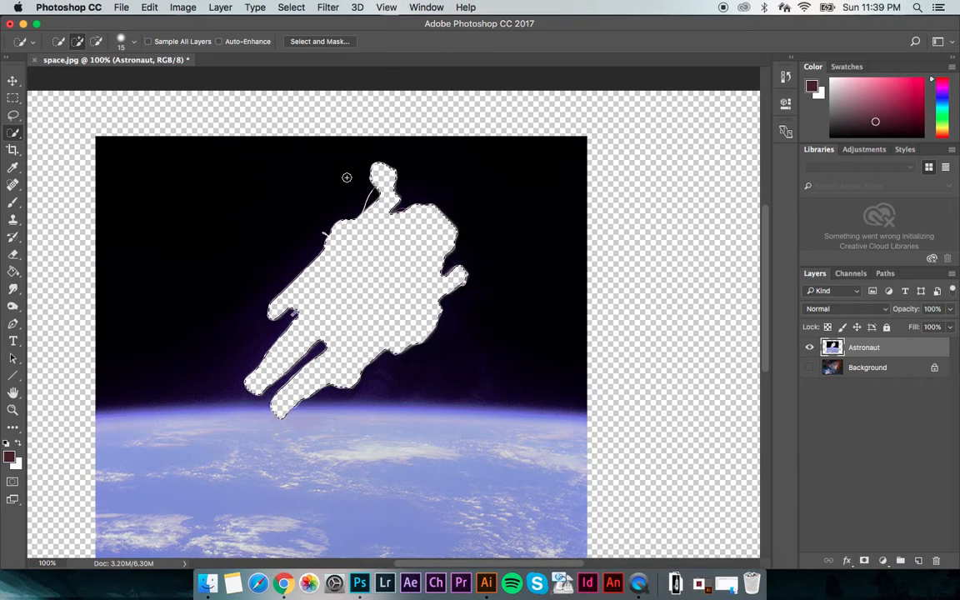
pyautogui.press('super+z')
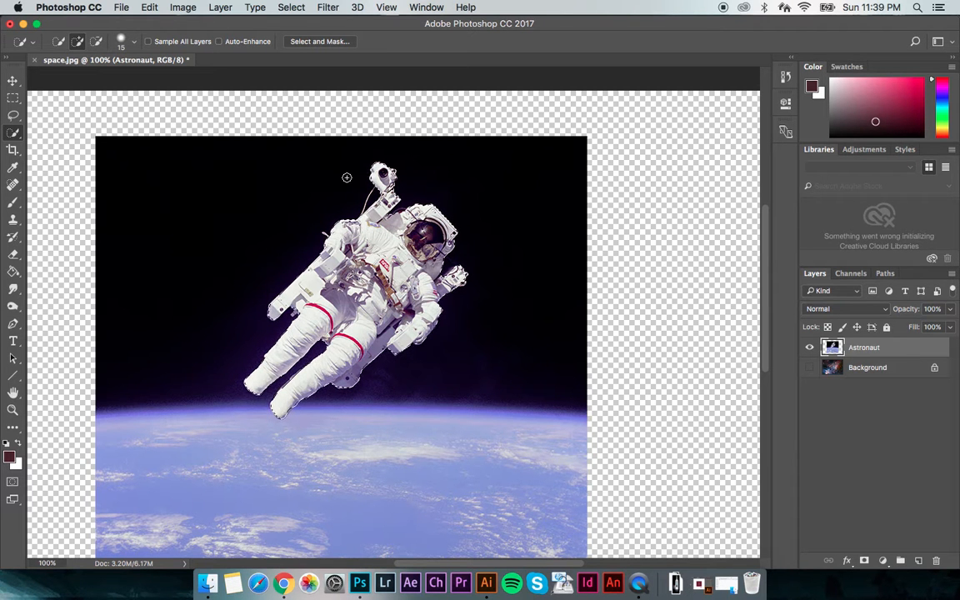
# - Invert the selection, delete the picture area around the astronaut and deselect
pyautogui.click(292, 8)
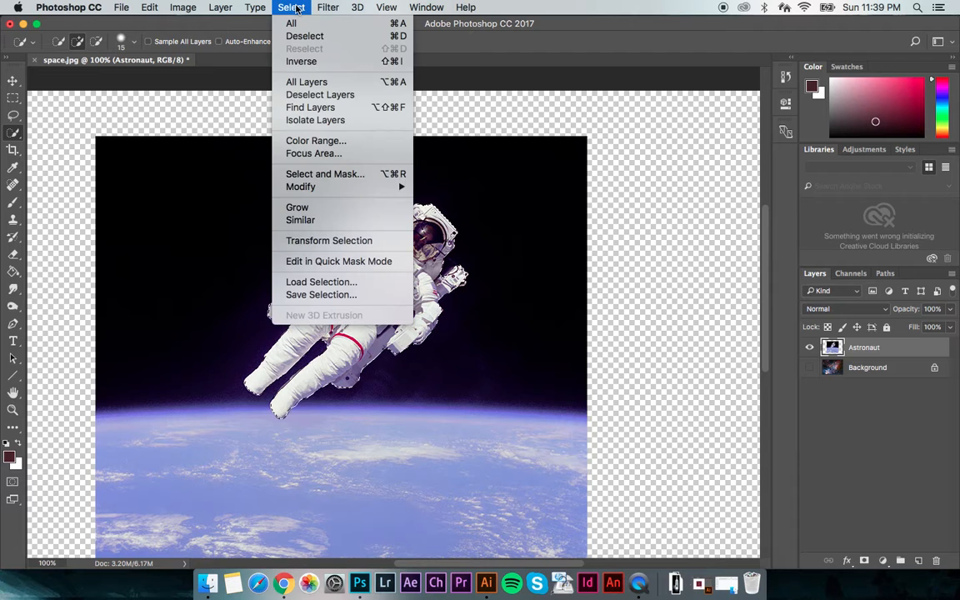
pyautogui.click(302, 63)
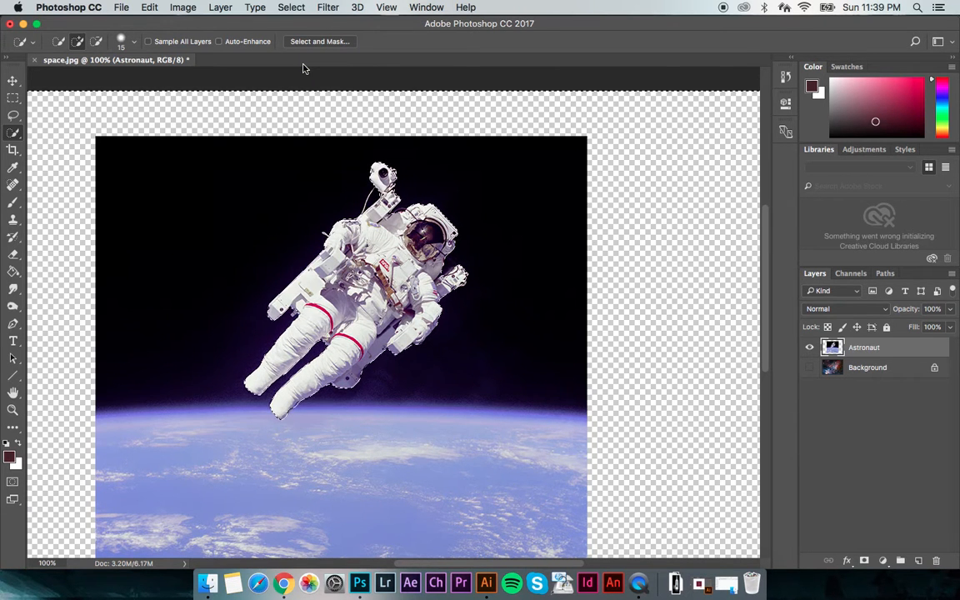
pyautogui.press('super+minus')
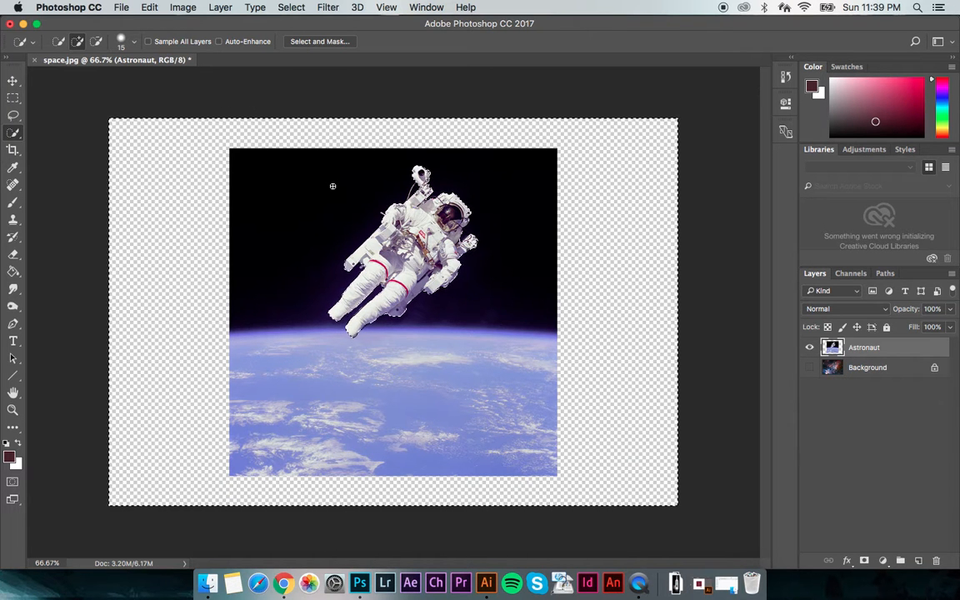
pyautogui.press('Delete')
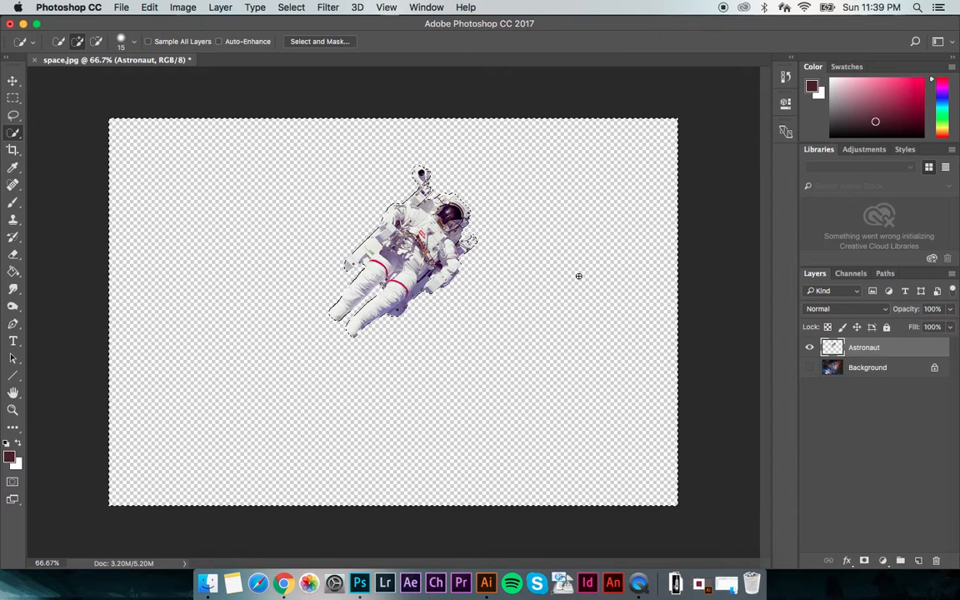
pyautogui.press('super+d')
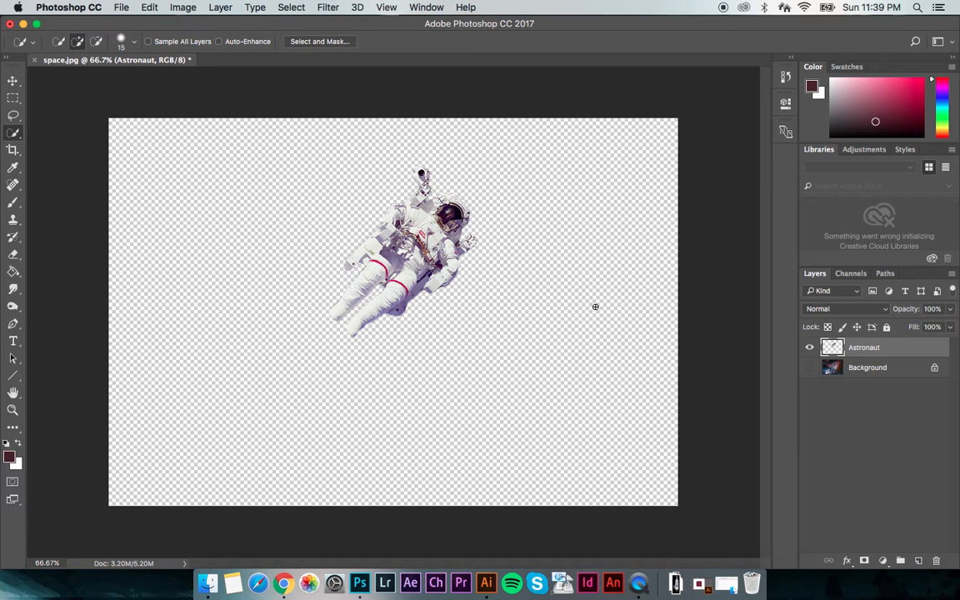
# - Show the Background layer again and move the cut-out astronaut down to the middle of the canvas
pyautogui.click(14, 82)
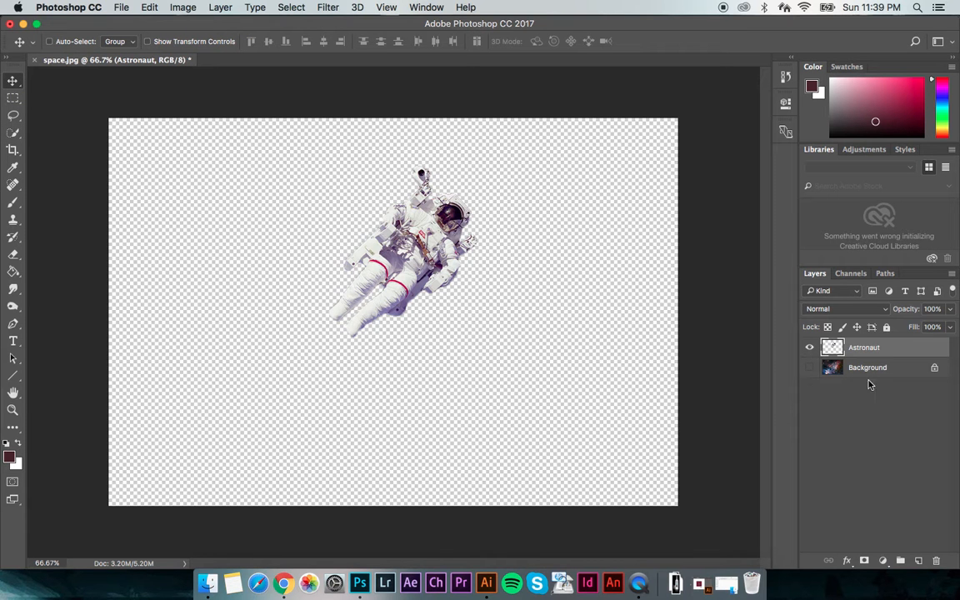
pyautogui.click(809, 367)
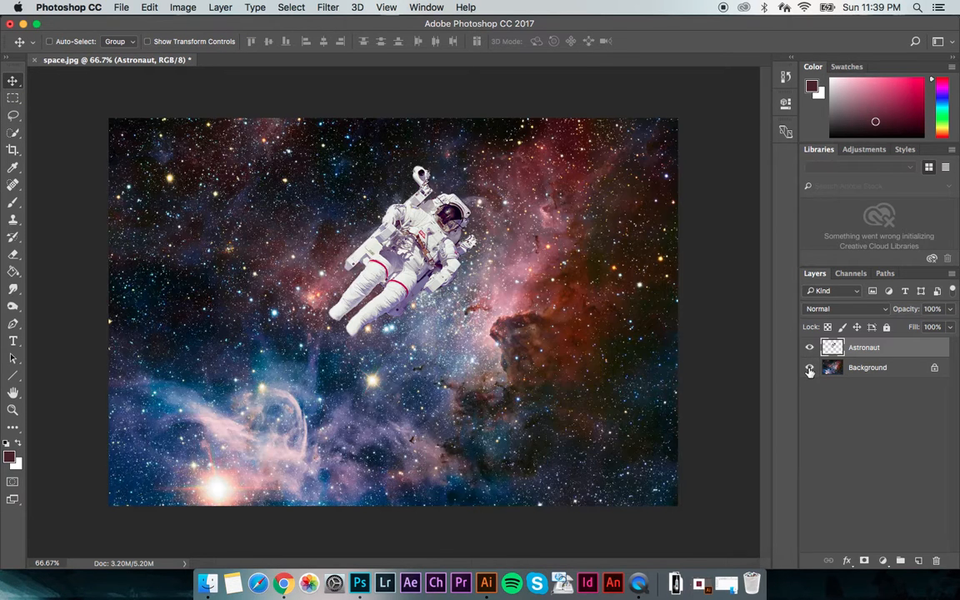
pyautogui.moveTo(418, 194); pyautogui.dragTo(422, 256)
pyautogui.moveTo(415, 293); pyautogui.dragTo(414, 293)
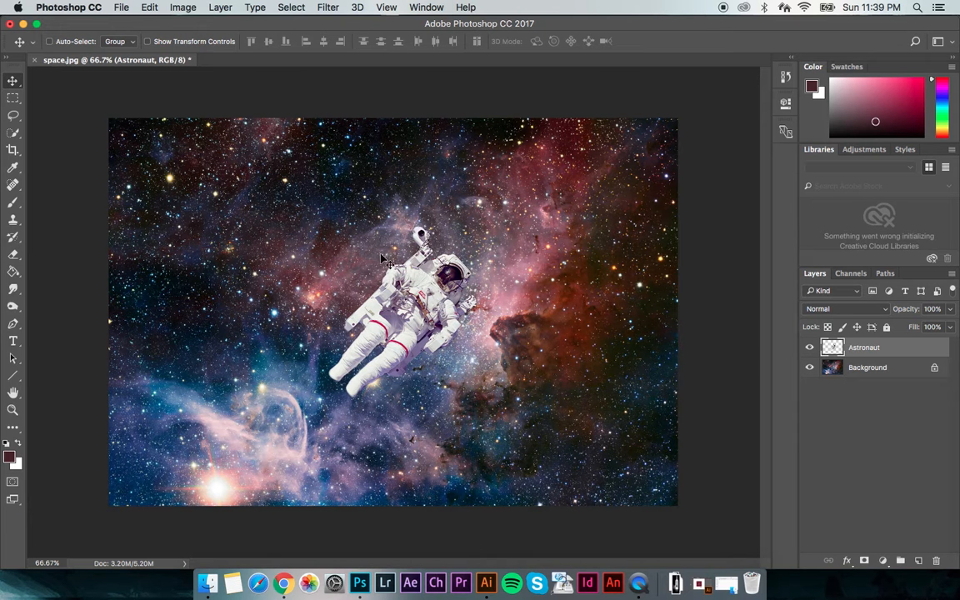
# - Rotate the astronaut to about -70.6°, enlarge it to about 121% width and 109% height, and move it to the canvas's upper left area
pyautogui.press('super')
pyautogui.press('super+t')
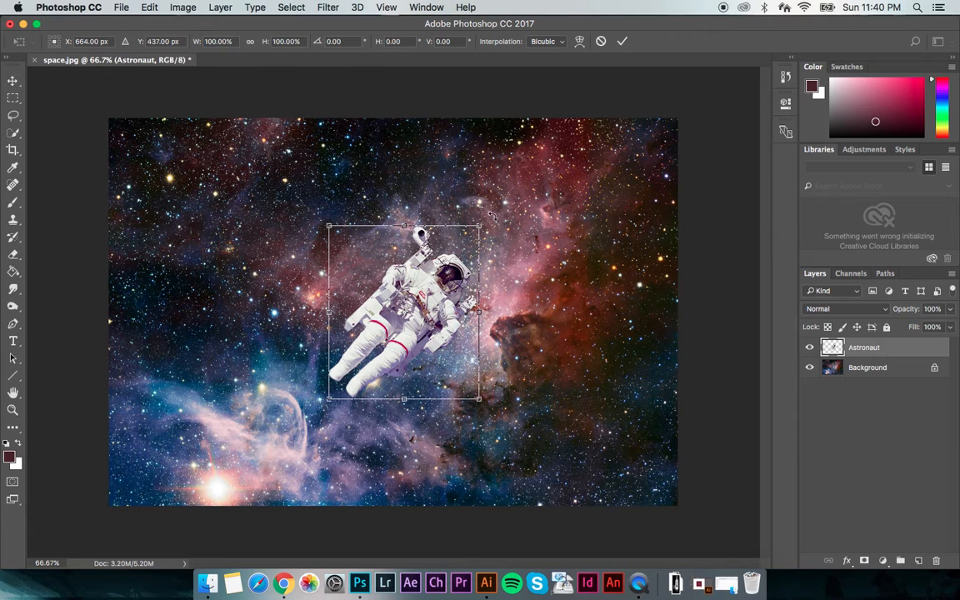
pyautogui.moveTo(493, 216); pyautogui.dragTo(342, 193)
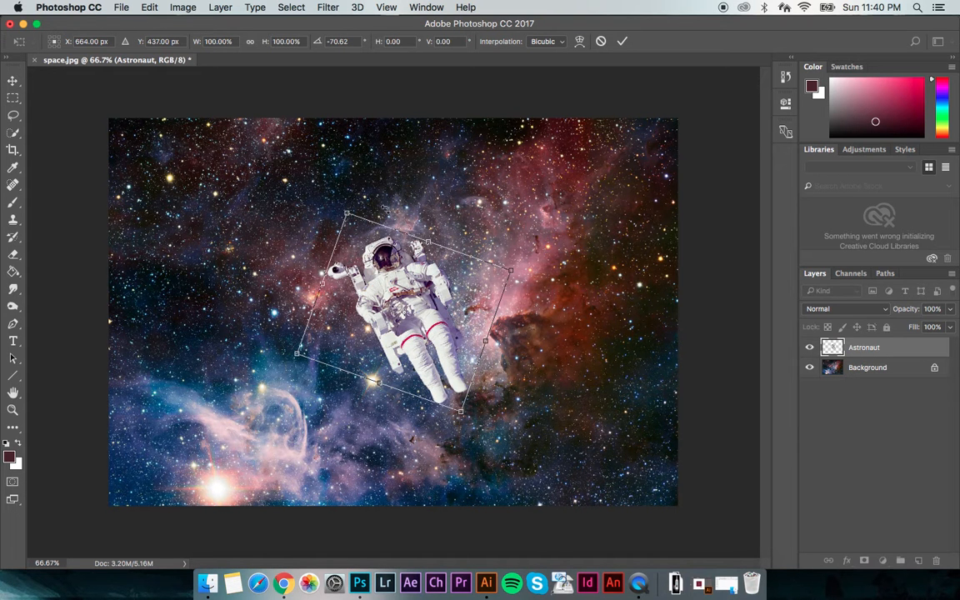
pyautogui.moveTo(513, 269); pyautogui.dragTo(670, 302)
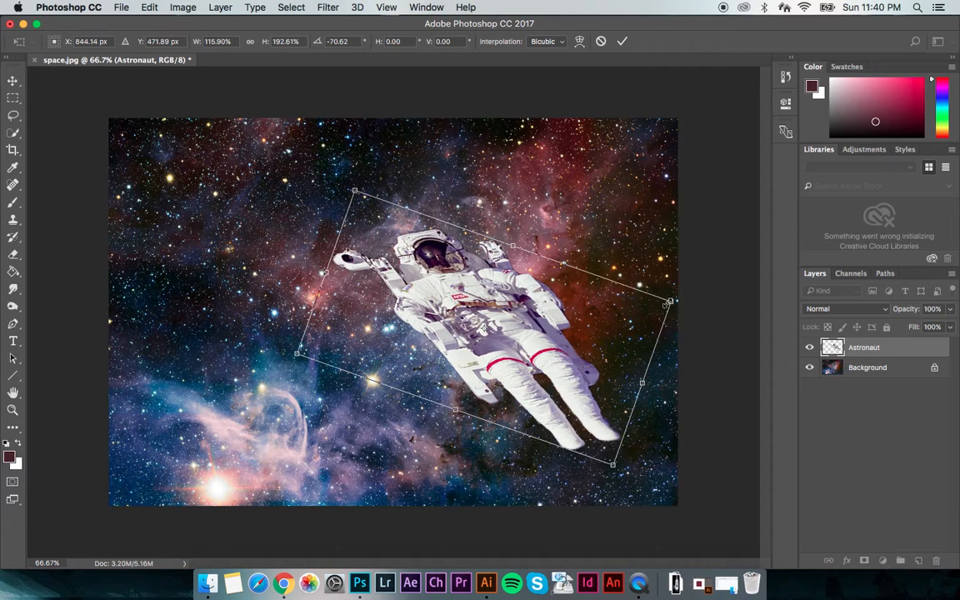
pyautogui.press('super+z')
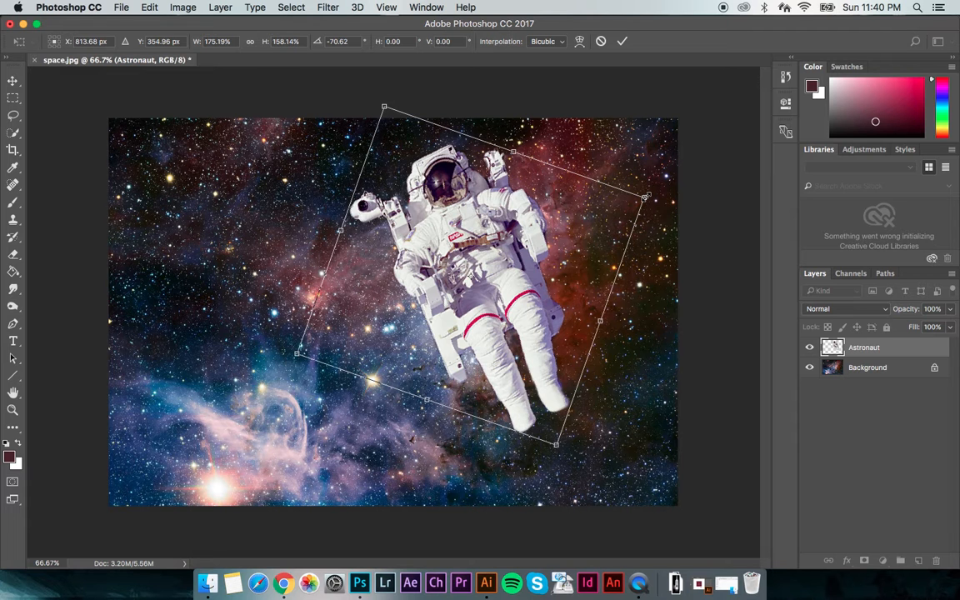
pyautogui.moveTo(645, 196); pyautogui.dragTo(544, 259)
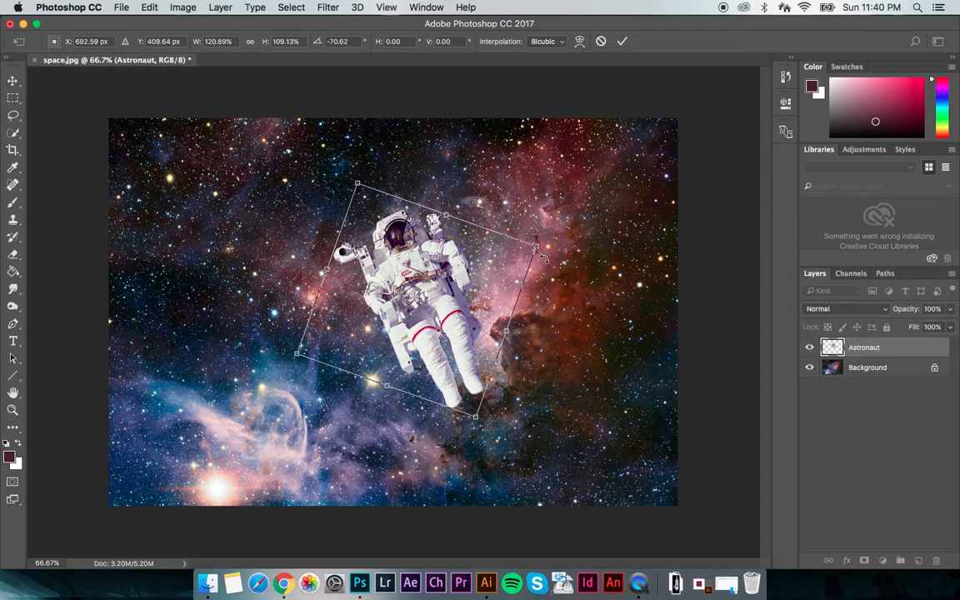
pyautogui.press('Return')
pyautogui.moveTo(407, 274); pyautogui.dragTo(221, 217)
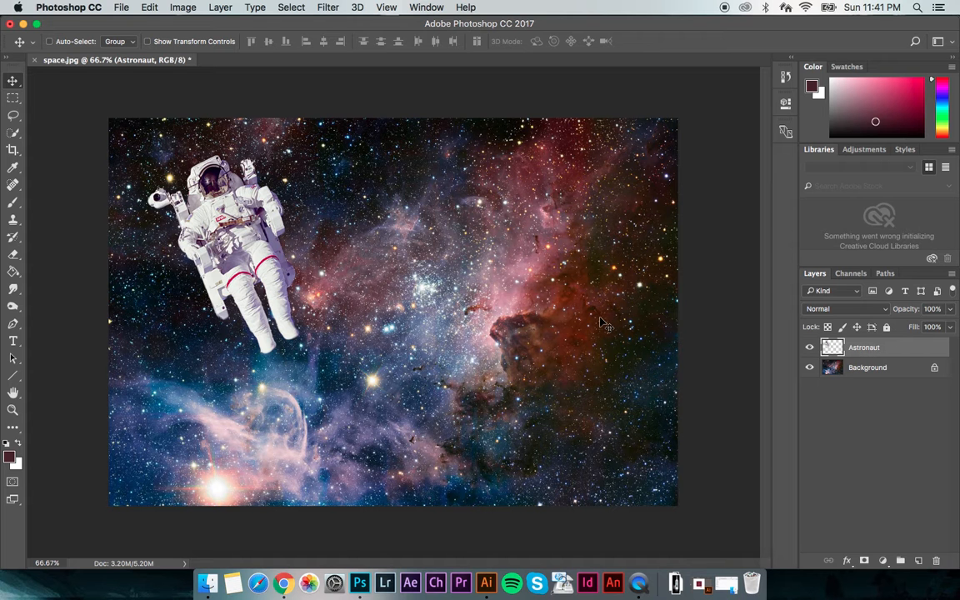
# - Duplicate the Astronaut layer and place the copy level with the original, near the upper middle of the canvas
pyautogui.press('super+j')
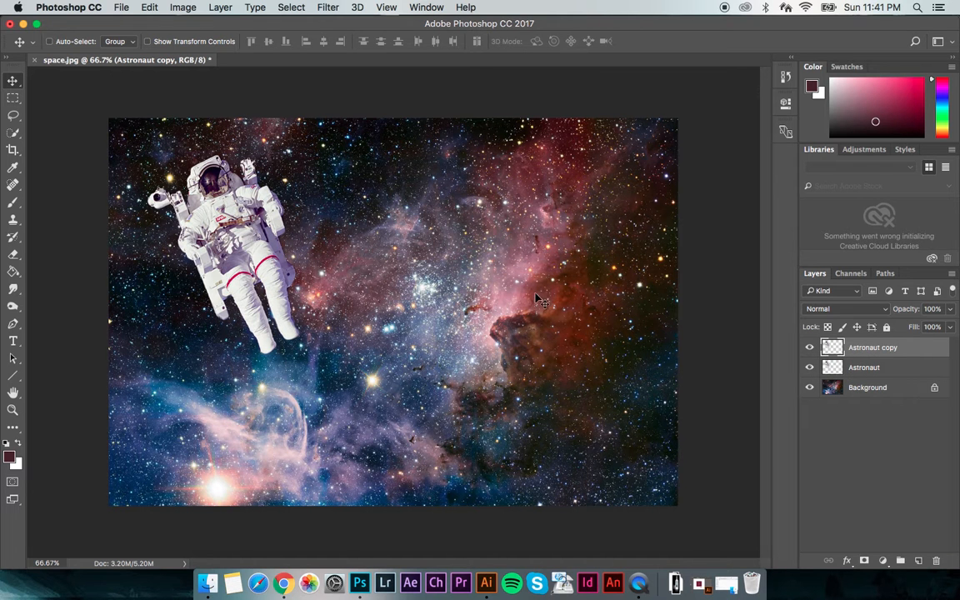
pyautogui.moveTo(208, 193); pyautogui.dragTo(416, 260)
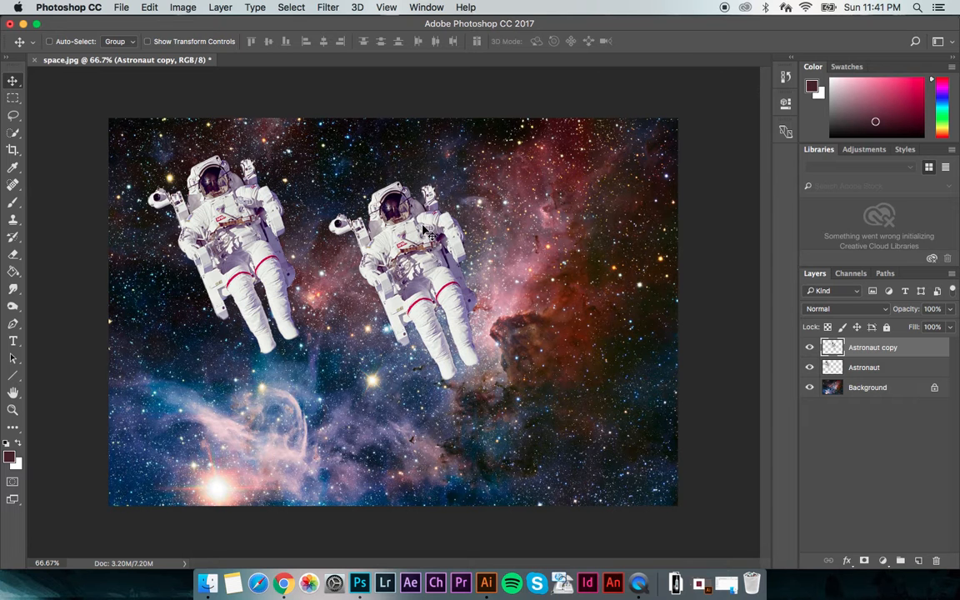
pyautogui.moveTo(385, 210); pyautogui.dragTo(381, 185)
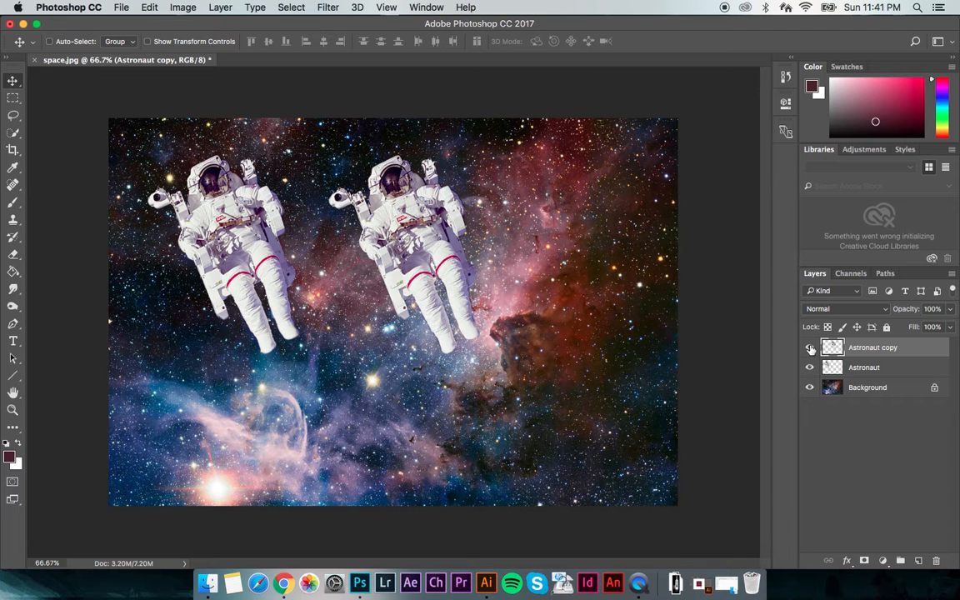
pyautogui.click(809, 347)
pyautogui.click(809, 347)
# - Flip the astronaut copy horizontally and move it to the right side of the canvas, mirroring the original
pyautogui.click(150, 7)
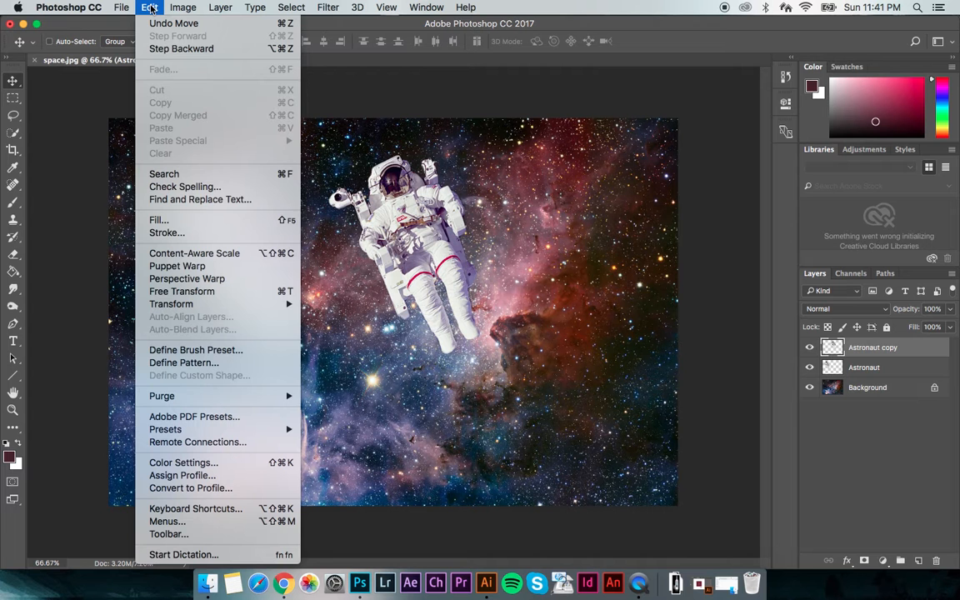
pyautogui.moveTo(175, 305)
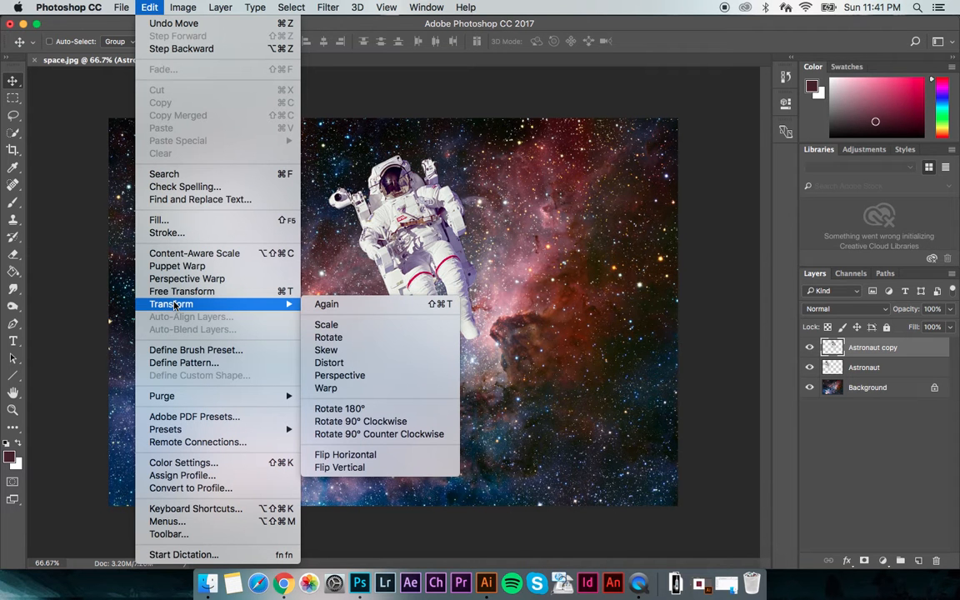
pyautogui.click(395, 456)
pyautogui.moveTo(379, 242); pyautogui.dragTo(580, 256)
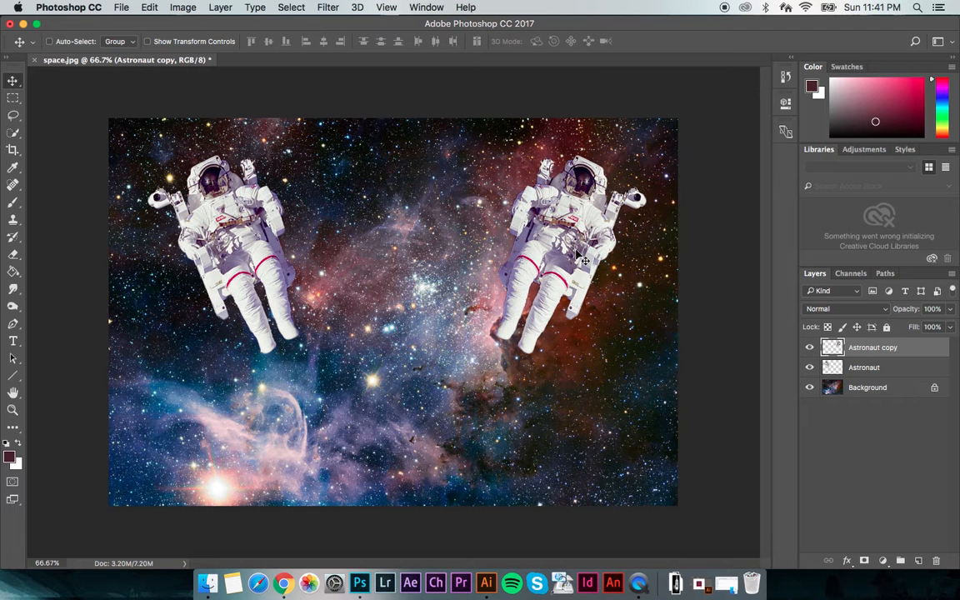
# - Duplicate the flipped astronaut layer four times
pyautogui.press('super+j')
pyautogui.press('super+j')
pyautogui.press('super+j')
pyautogui.press('super+j')
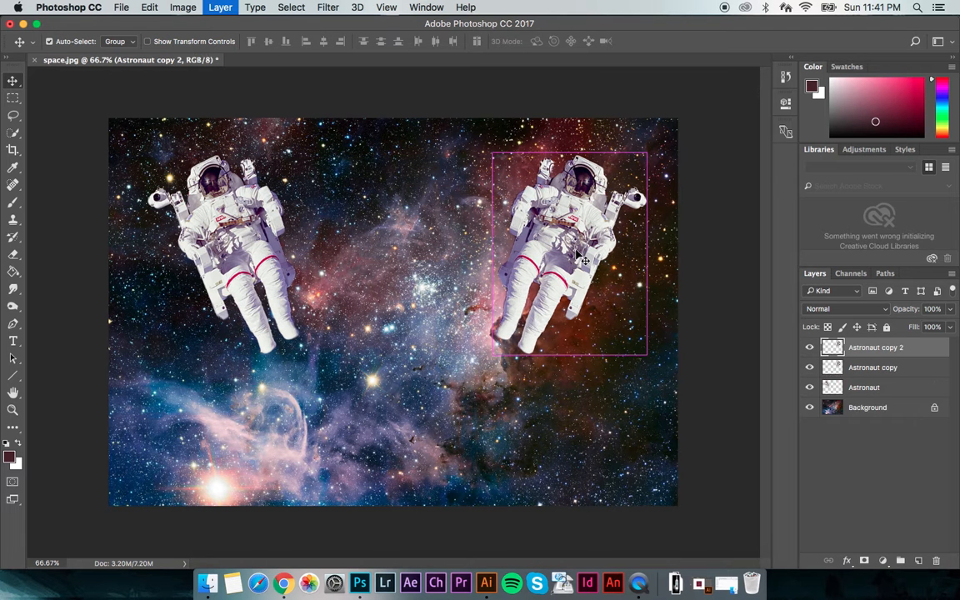
# - Spread the four new copies over the canvas: one at the upper middle and three along the lower half
pyautogui.moveTo(510, 223); pyautogui.dragTo(335, 223)
pyautogui.click(879, 368)
pyautogui.moveTo(525, 214); pyautogui.dragTo(393, 323)
pyautogui.click(864, 391)
pyautogui.moveTo(566, 222); pyautogui.dragTo(627, 348)
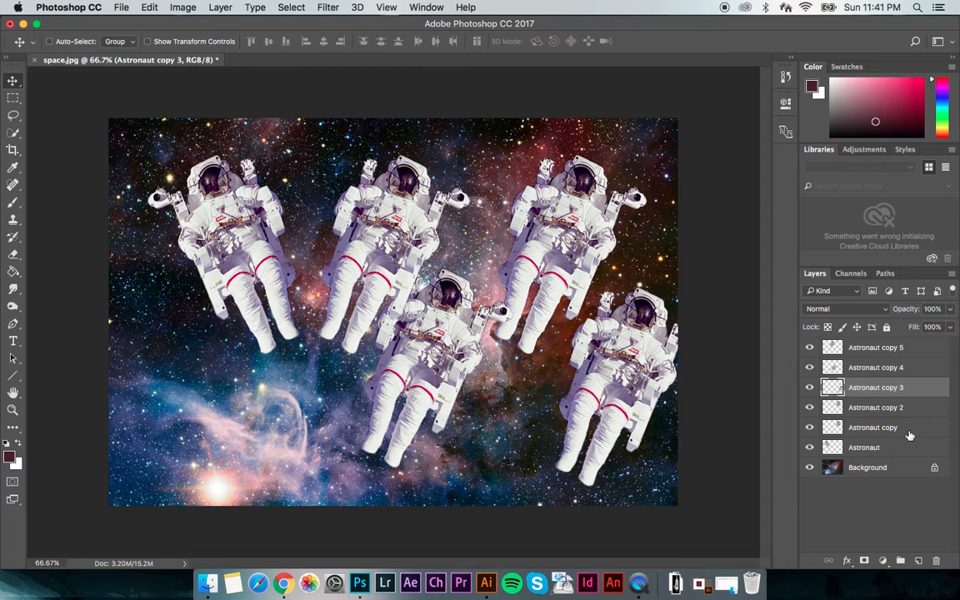
pyautogui.click(897, 407)
pyautogui.moveTo(366, 245); pyautogui.dragTo(46, 374)
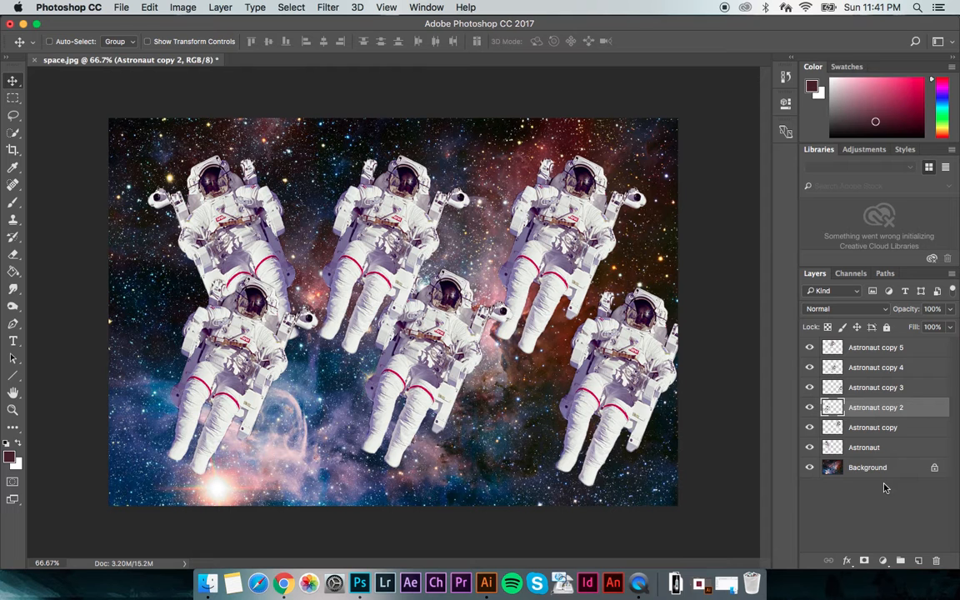
# - Select the Astronaut copy 5 layer and identify it on the canvas by hiding and showing it
pyautogui.click(904, 425)
pyautogui.click(894, 347)
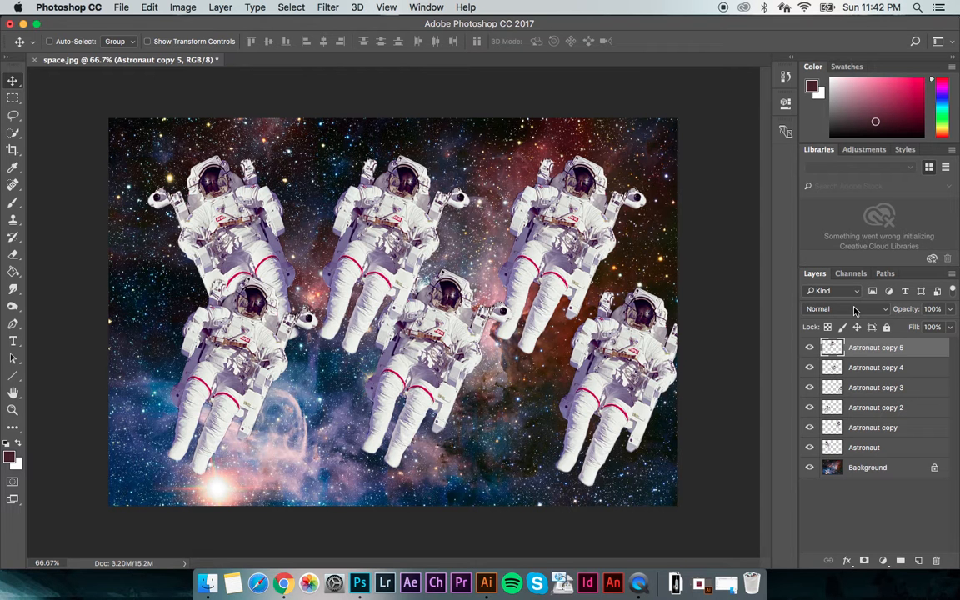
pyautogui.click(809, 347)
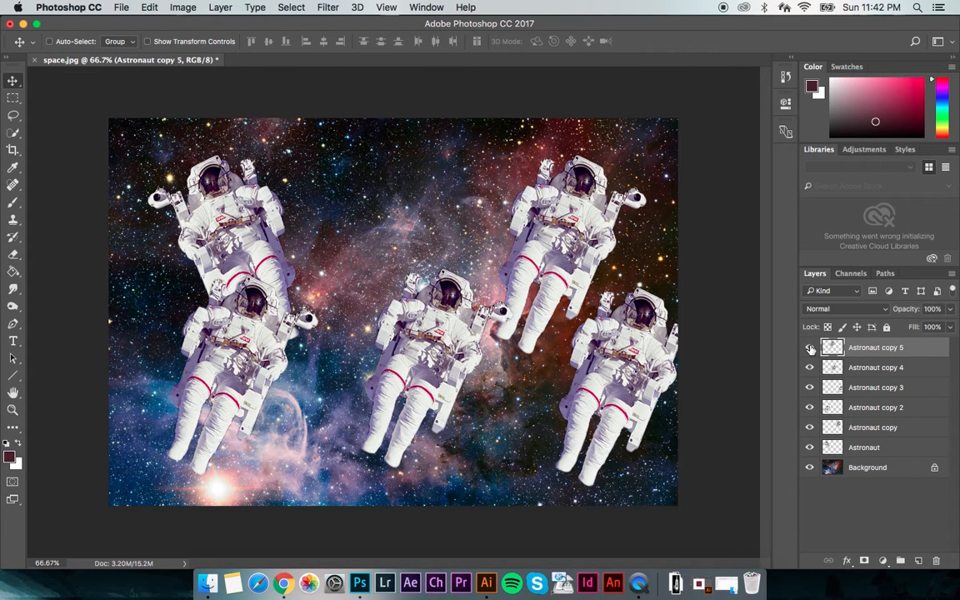
pyautogui.click(809, 347)
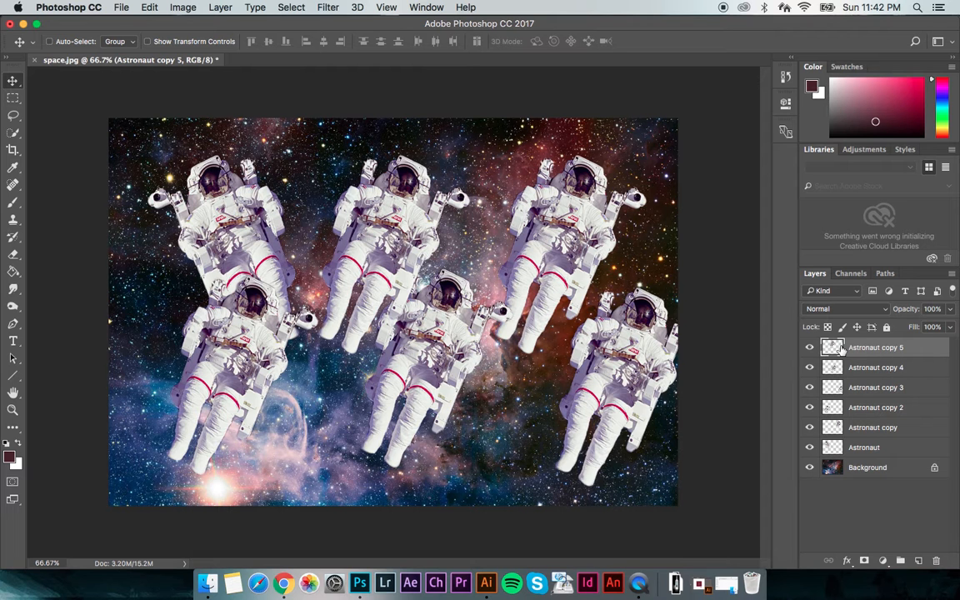
# - Examine the editable name, opacity slider and blend mode list of the Astronaut copy 5 layer
pyautogui.doubleClick(884, 348)
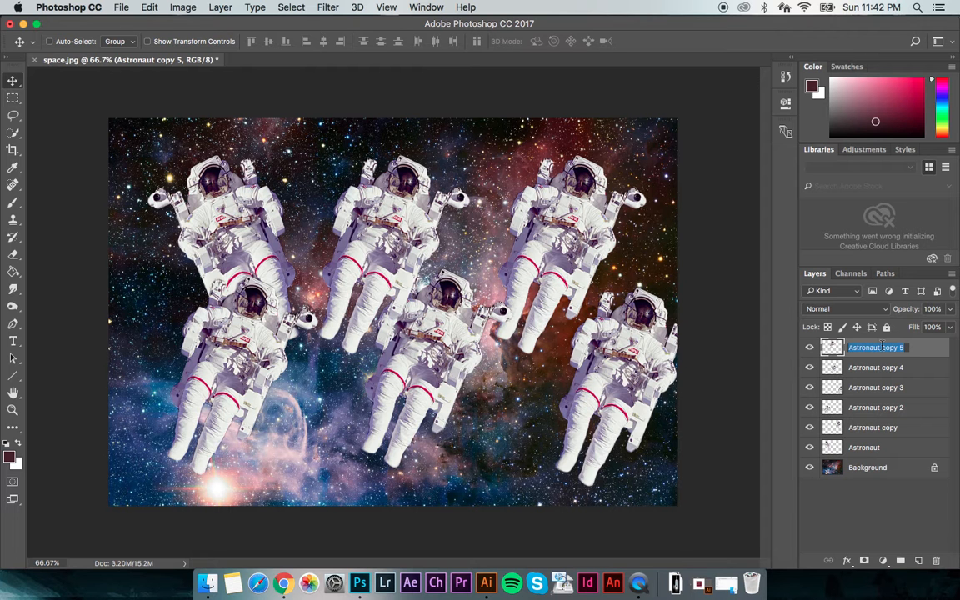
pyautogui.click(913, 350)
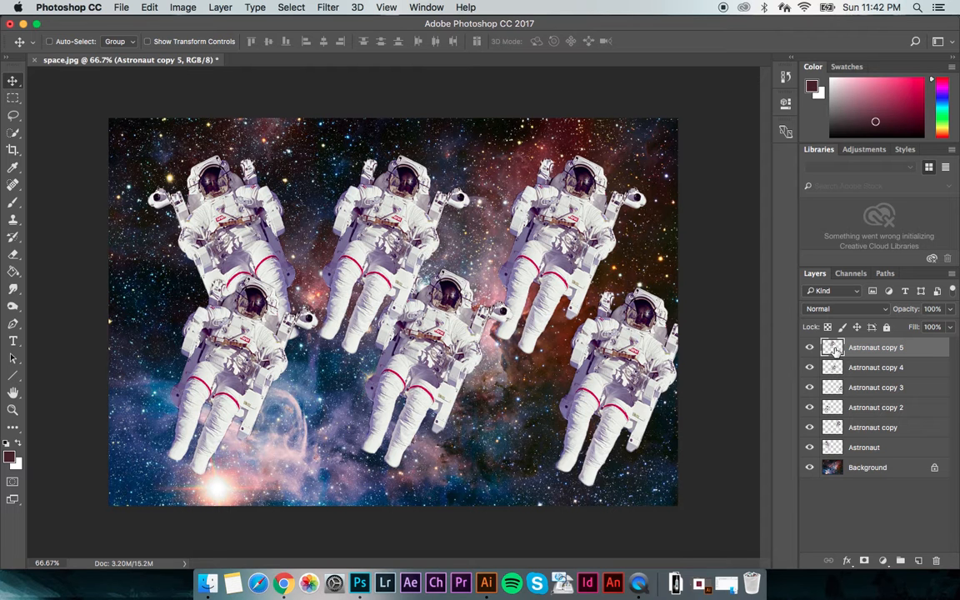
pyautogui.click(950, 309)
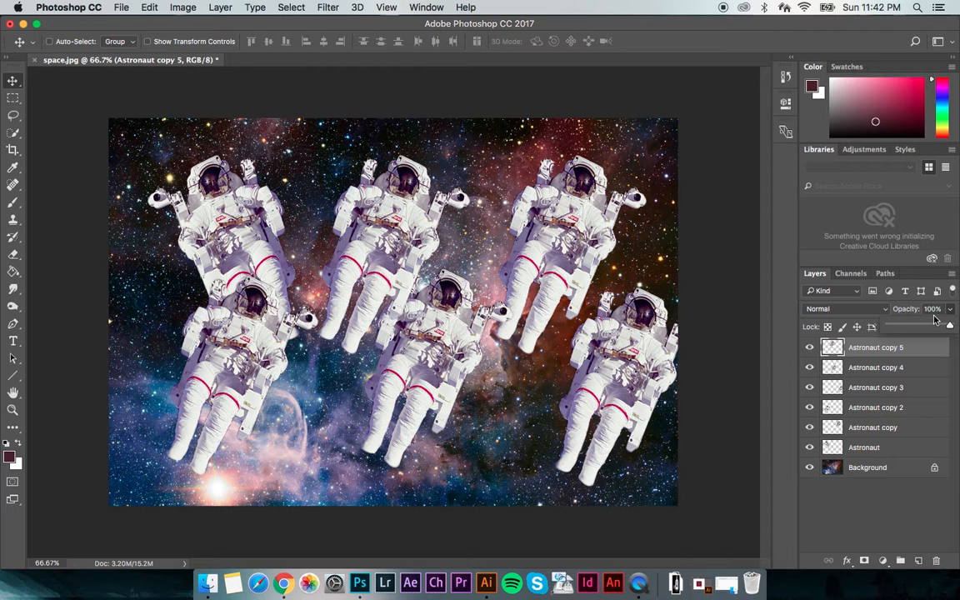
pyautogui.moveTo(953, 331)
pyautogui.mouseDown()
pyautogui.moveTo(915, 328)
pyautogui.moveTo(952, 328)
pyautogui.mouseUp()
pyautogui.click(829, 309)
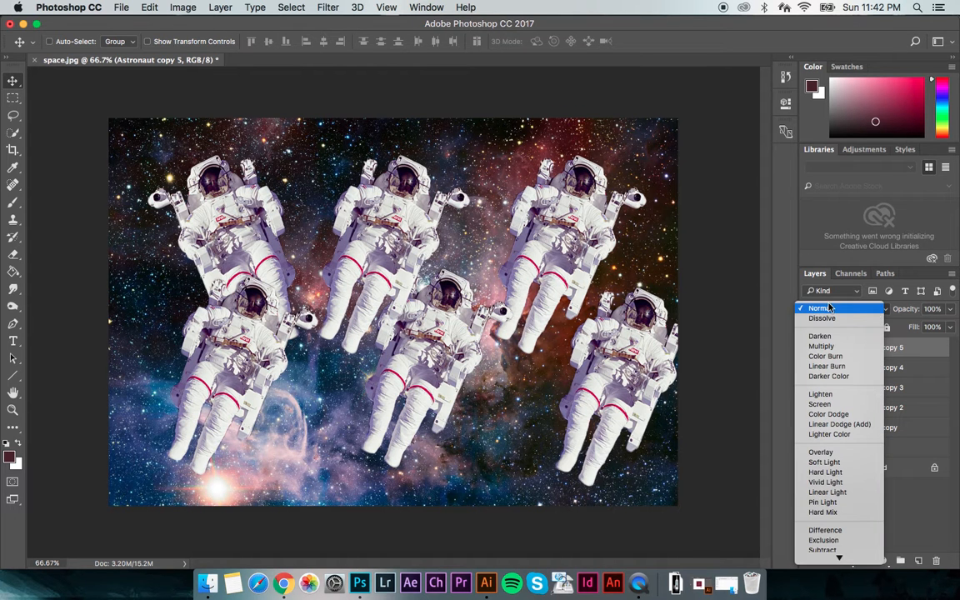
pyautogui.click(825, 308)
# - Try the Darken, Multiply and Color Burn blend modes on the Astronaut copy 5 layer
pyautogui.click(886, 312)
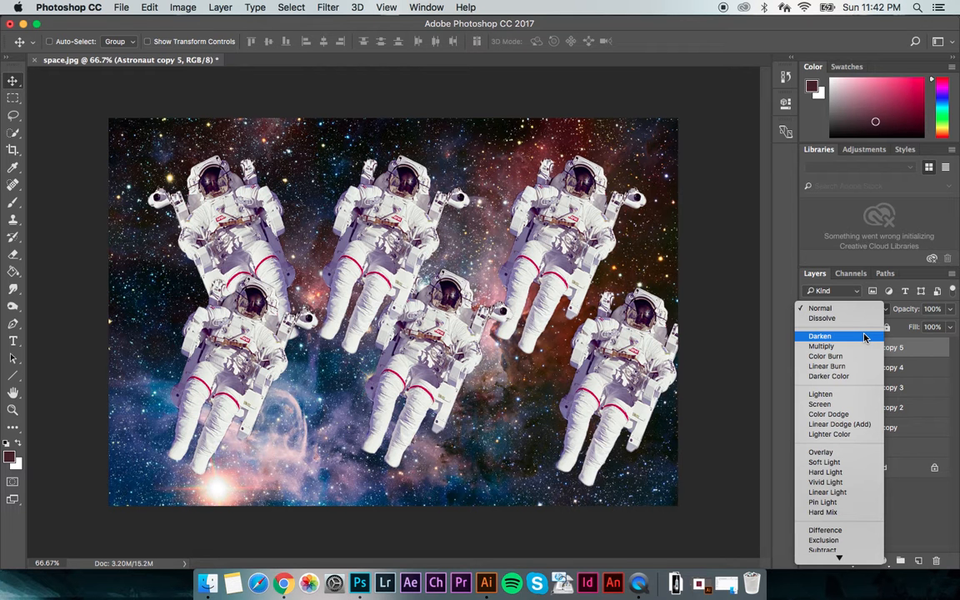
pyautogui.click(856, 339)
pyautogui.click(873, 317)
pyautogui.press('Down')
pyautogui.press('Return')
pyautogui.click(871, 316)
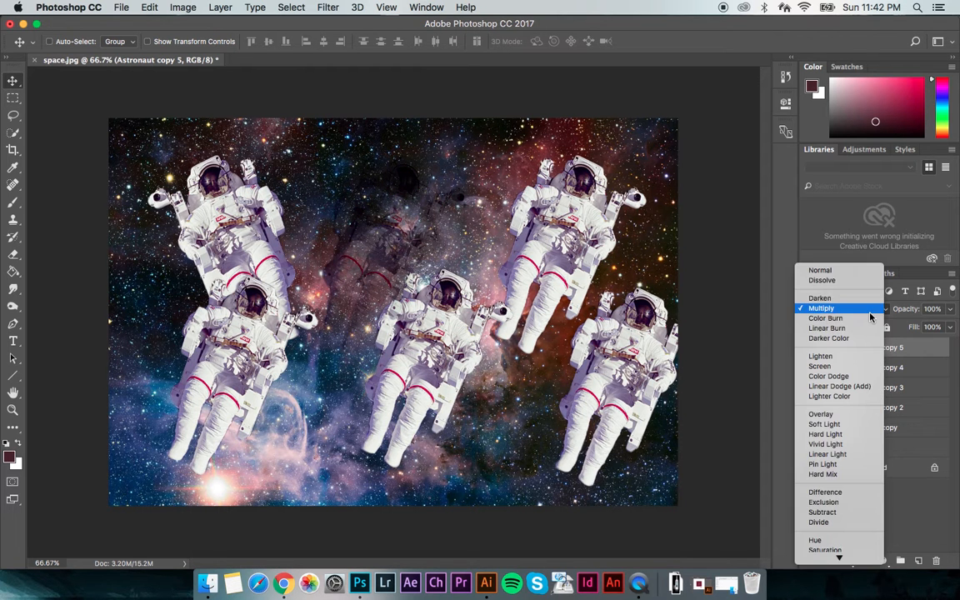
pyautogui.click(867, 318)
# - Try the Lighten blend mode on the Astronaut copy 5 layer, then set it to Screen
pyautogui.click(864, 313)
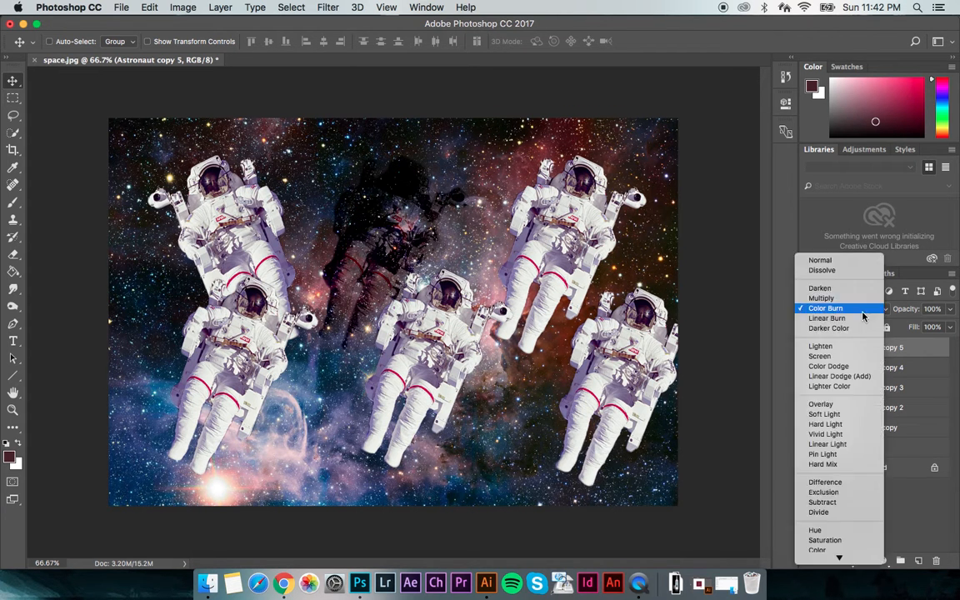
pyautogui.click(863, 346)
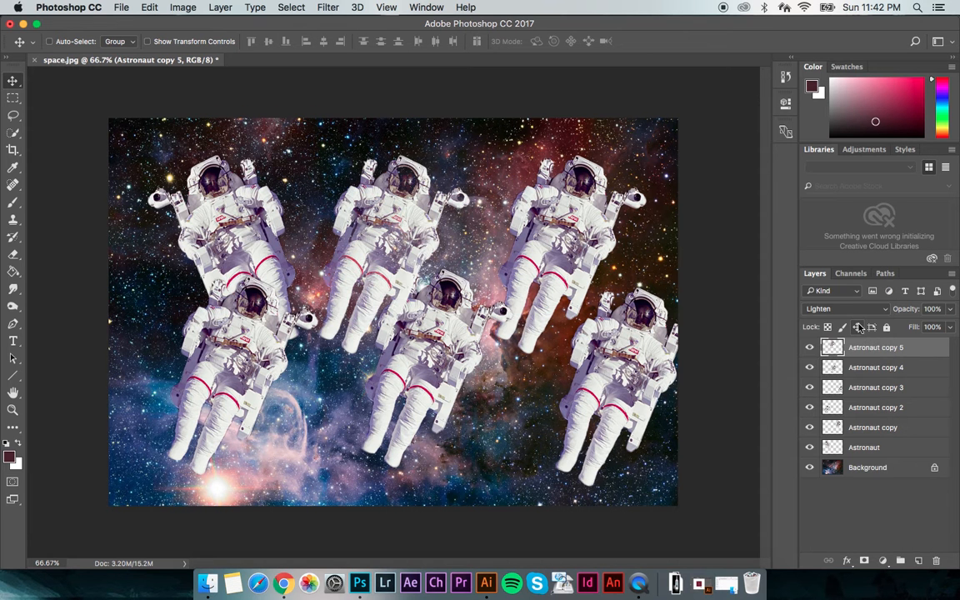
pyautogui.click(847, 310)
pyautogui.click(840, 316)
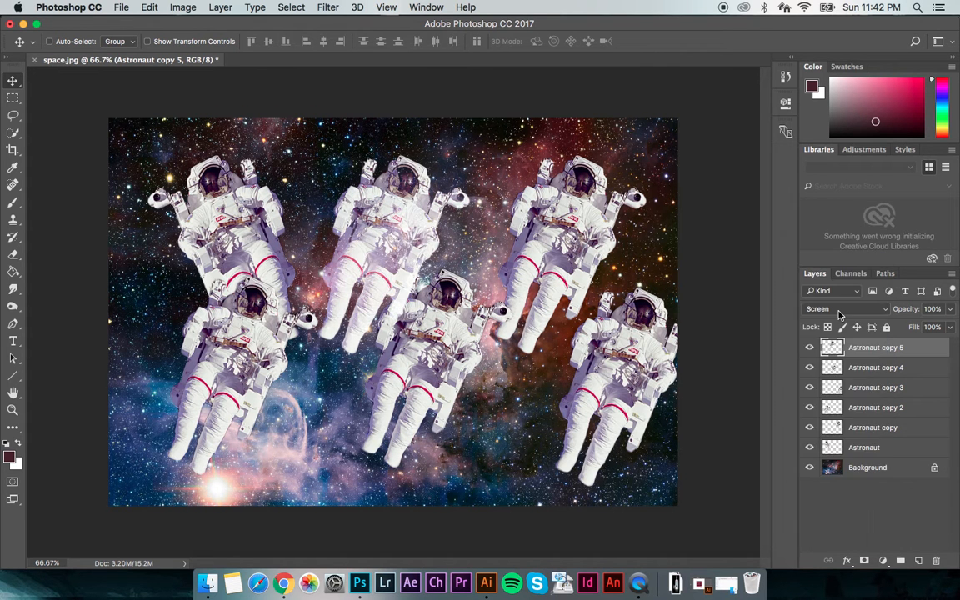
pyautogui.click(838, 313)
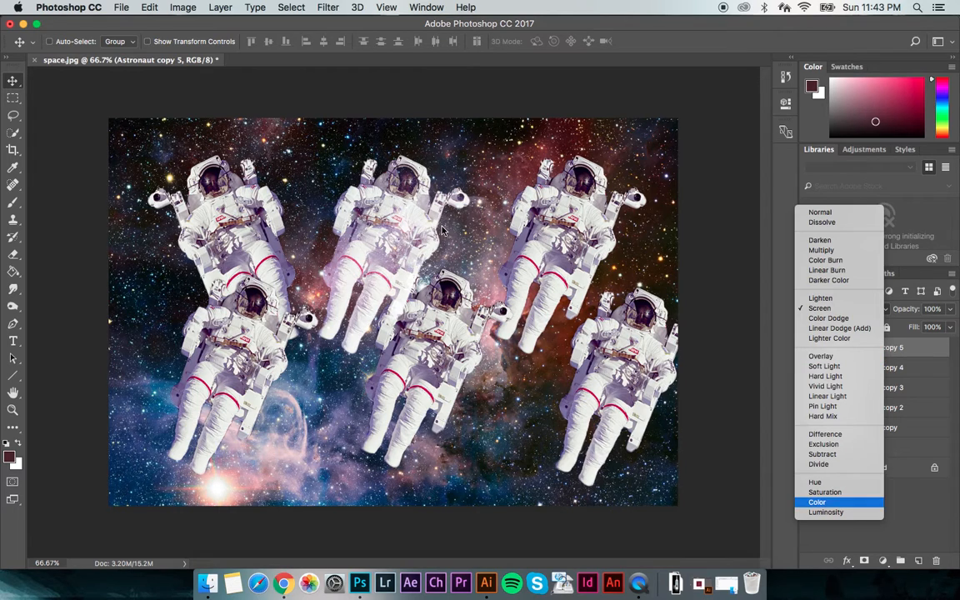
pyautogui.click(712, 388)
# - Examine close up how the Screen blend mode mixes the upper middle astronaut with the stars behind it
pyautogui.press('super+plus')
pyautogui.press('super+plus')
pyautogui.press('super+plus')
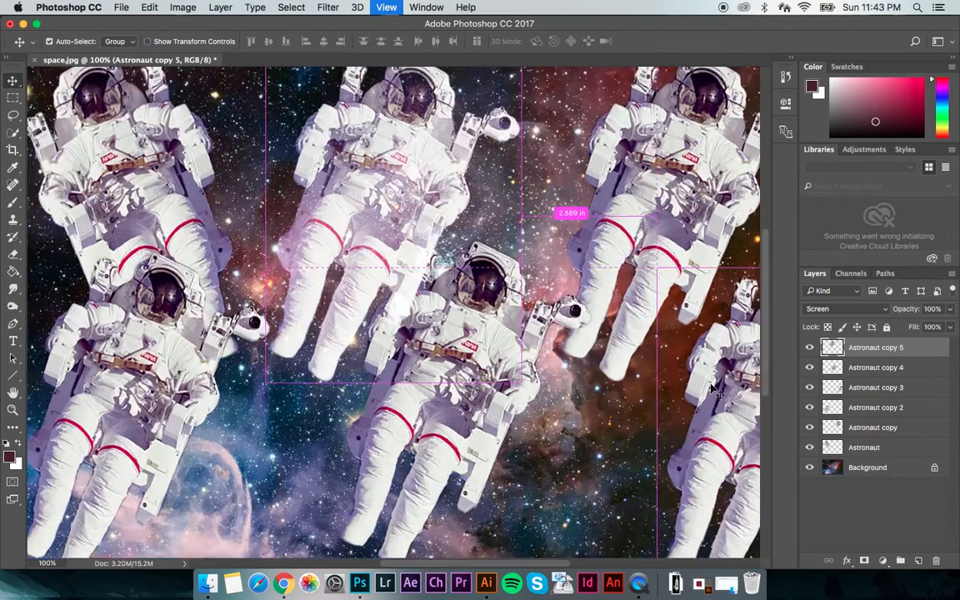
pyautogui.scroll(10, 427, 212)
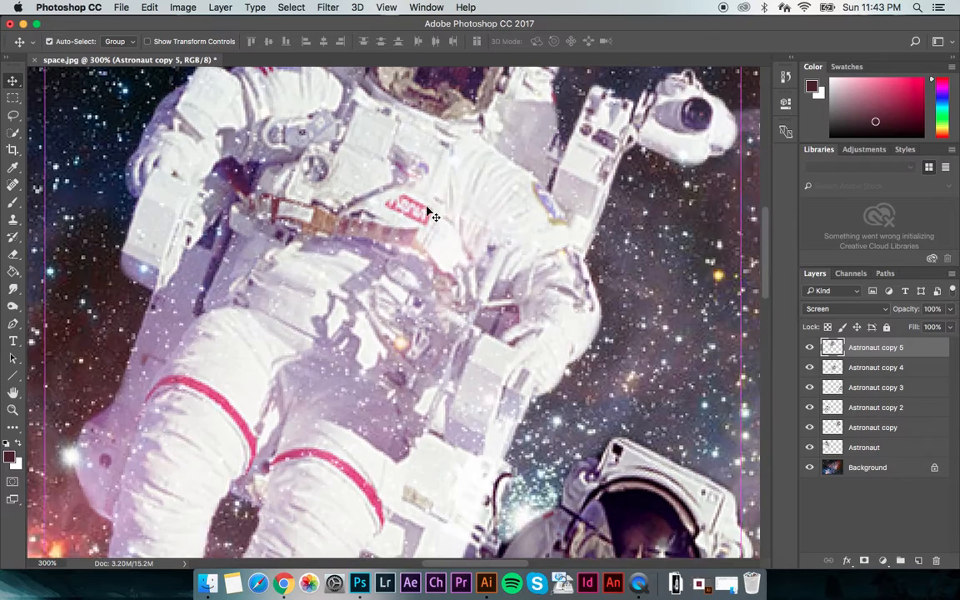
pyautogui.press('super+minus')
pyautogui.scroll(3, 428, 215)
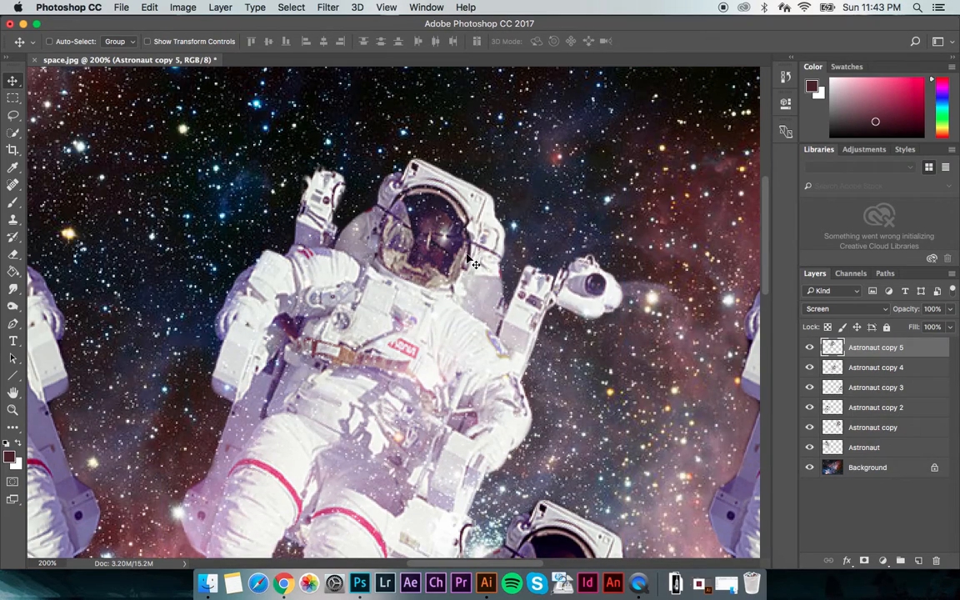
pyautogui.press('super+minus')
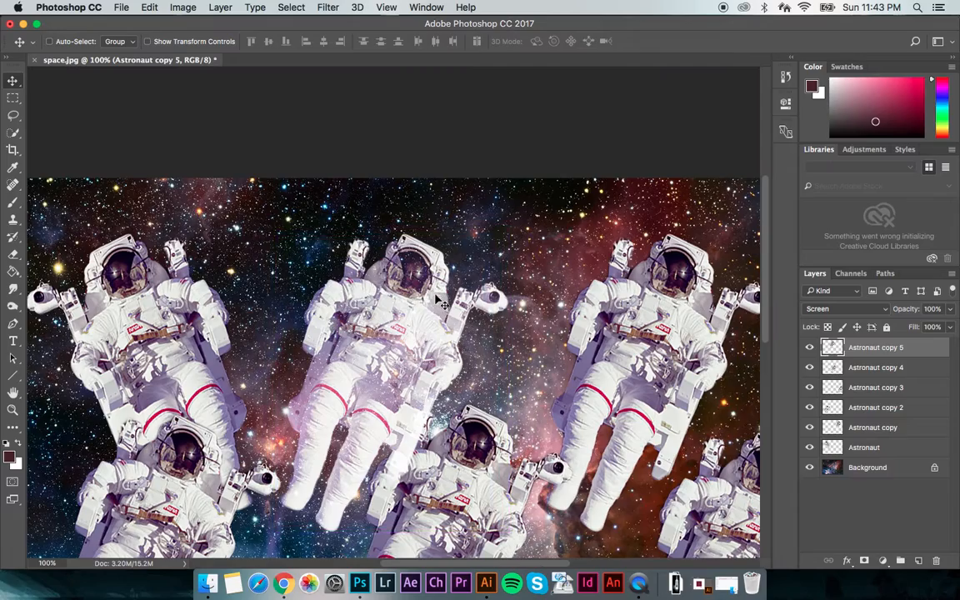
# - Set the Astronaut copy 5 layer's blend mode to Color Dodge and hide the five other astronaut layers
pyautogui.scroll(-3, 464, 319)
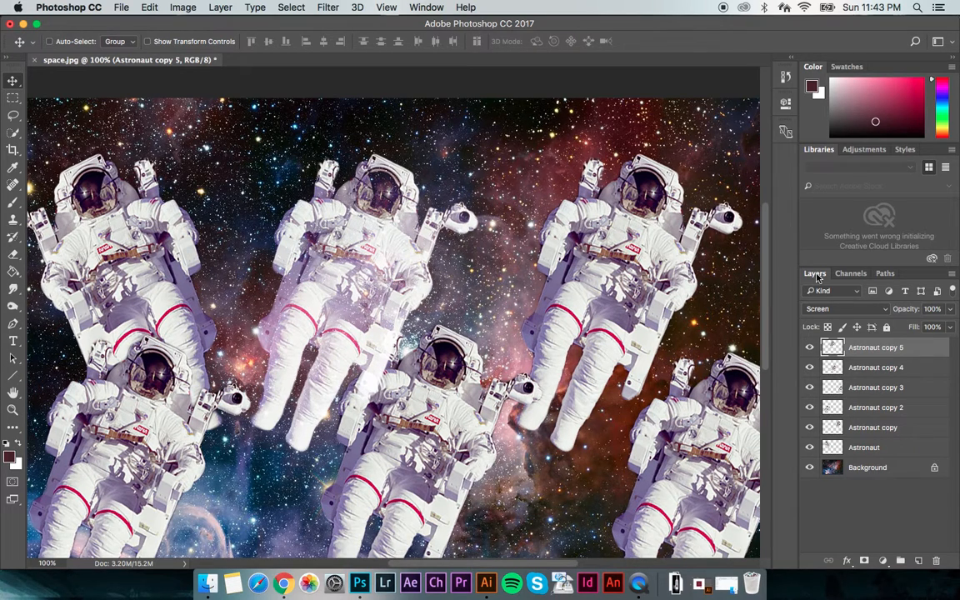
pyautogui.click(887, 310)
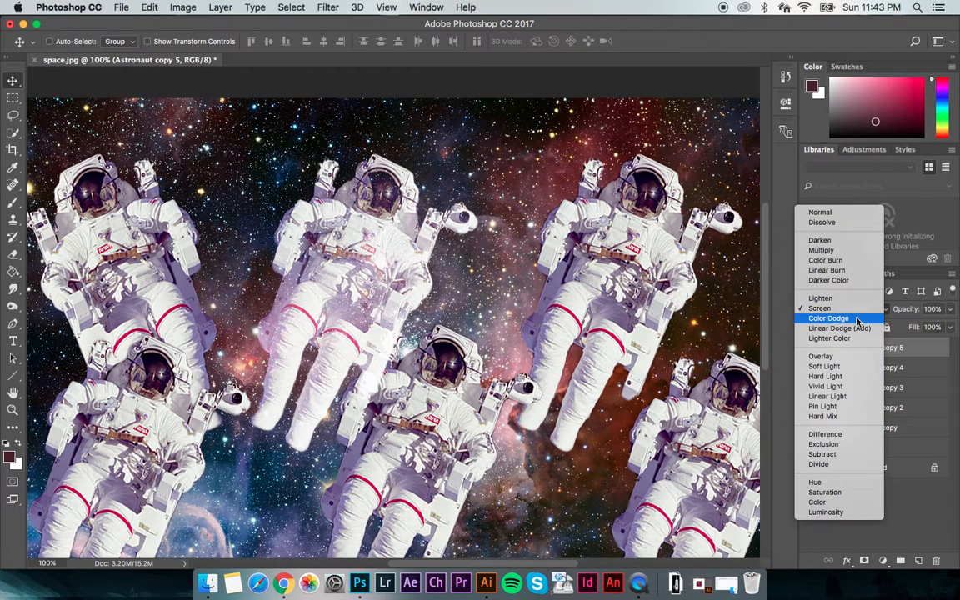
pyautogui.click(857, 318)
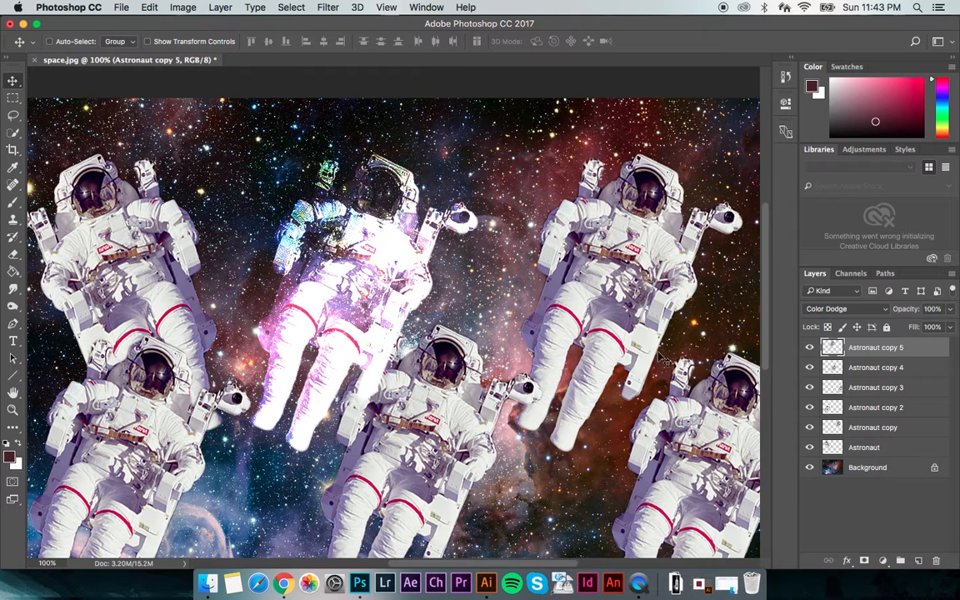
pyautogui.moveTo(810, 367); pyautogui.dragTo(811, 451)
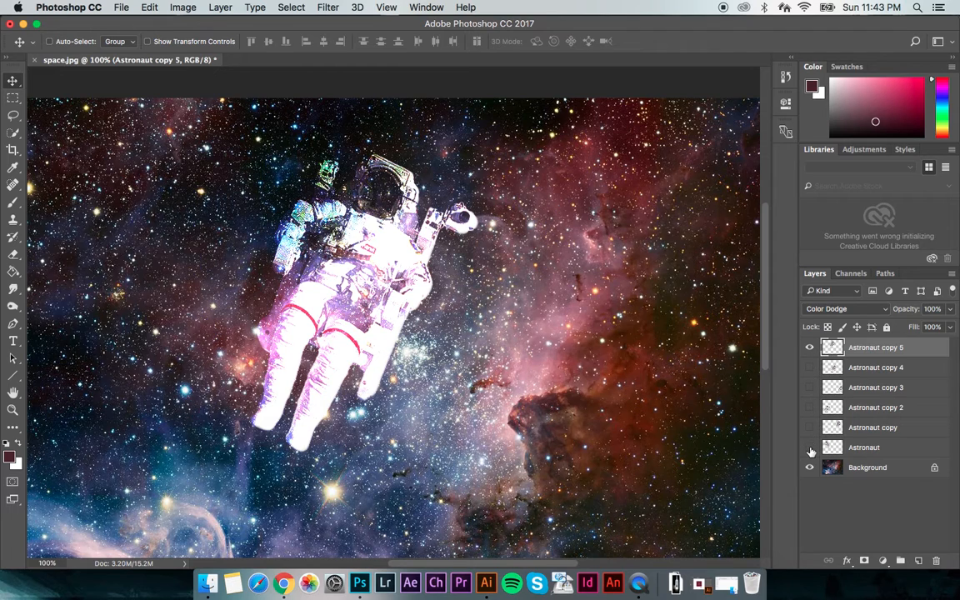
# - Enlarge the remaining astronaut to most of the image height with Free Transform and move it slightly left
pyautogui.press('super+minus')
pyautogui.press('super+minus')
pyautogui.press('super+plus')
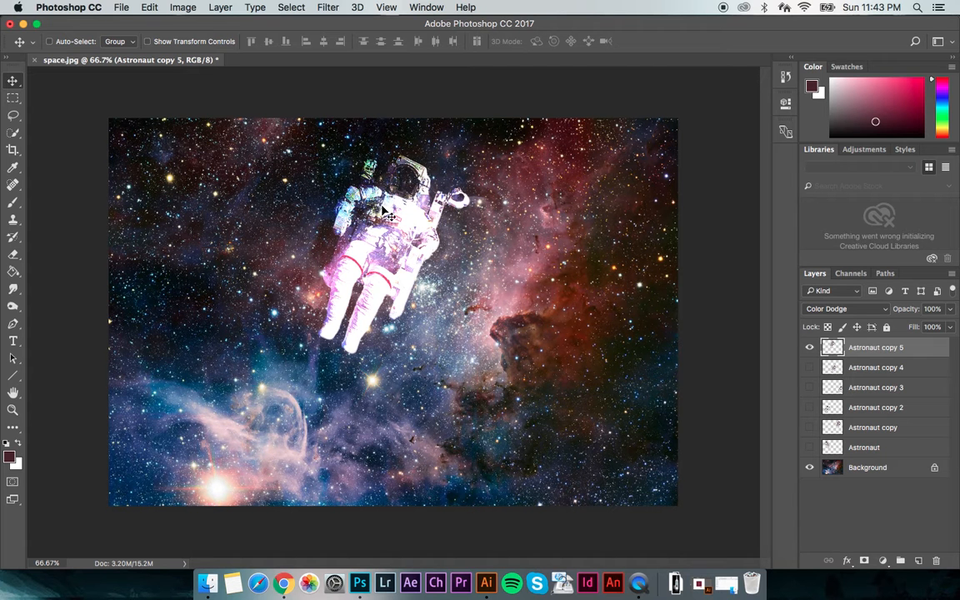
pyautogui.press('super+t')
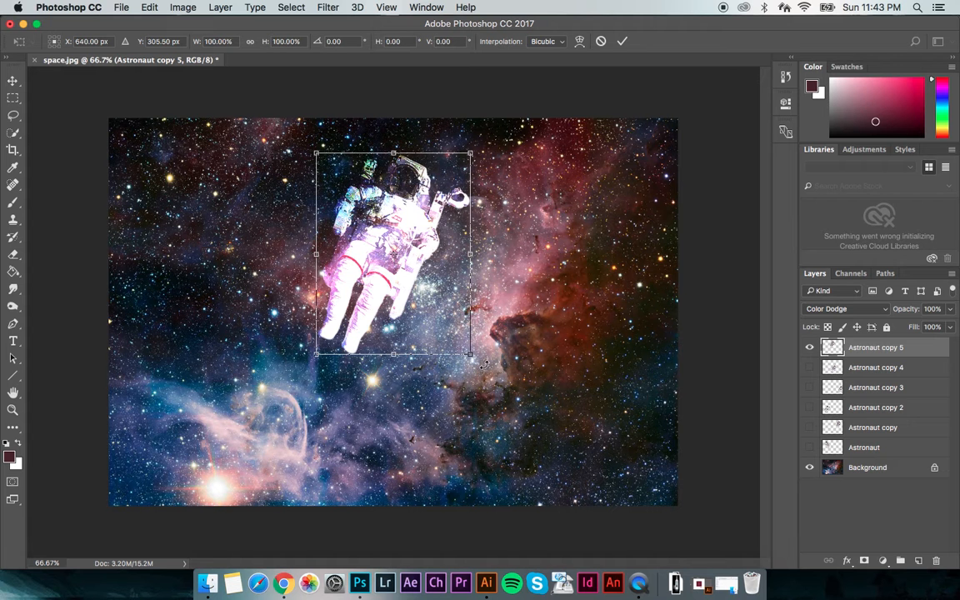
pyautogui.moveTo(470, 354); pyautogui.dragTo(564, 473)
pyautogui.press('Return')
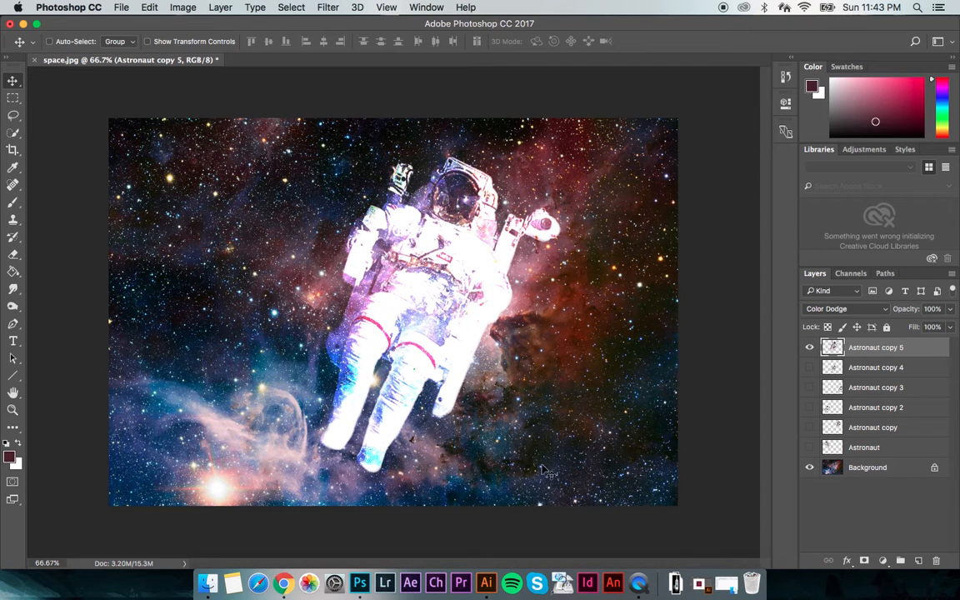
pyautogui.moveTo(458, 268); pyautogui.dragTo(409, 263)
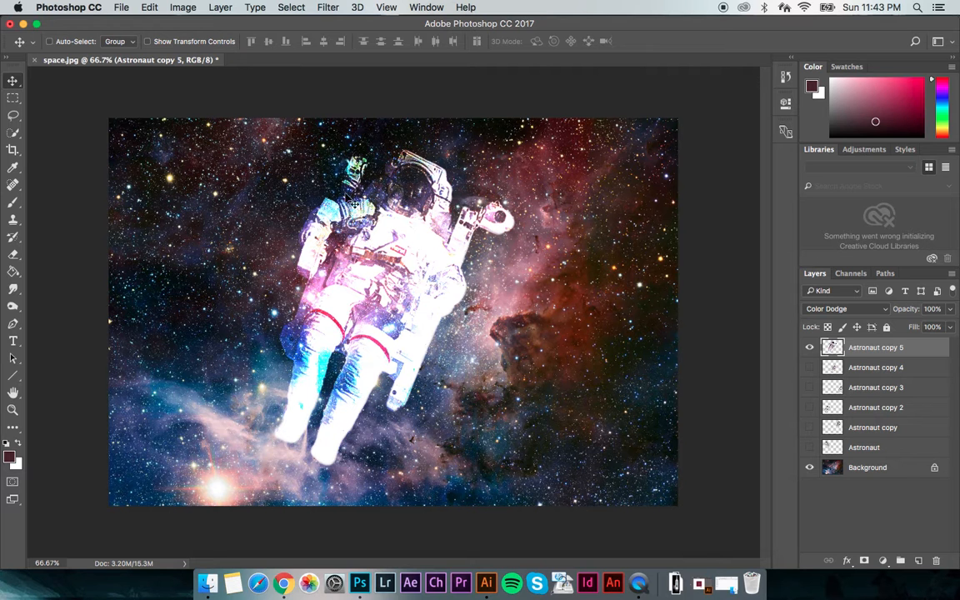
# - Try erasing the astronaut's upper body with the soft 600 px eraser, and undo the stroke
pyautogui.click(14, 255)
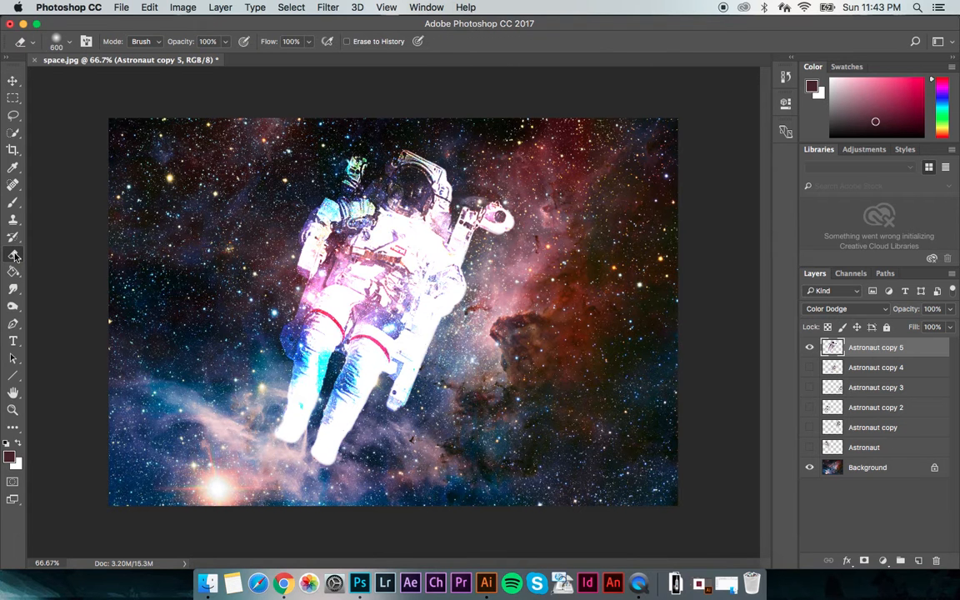
pyautogui.moveTo(431, 208)
pyautogui.mouseDown()
pyautogui.moveTo(490, 268)
pyautogui.moveTo(386, 288)
pyautogui.moveTo(398, 241)
pyautogui.mouseUp()
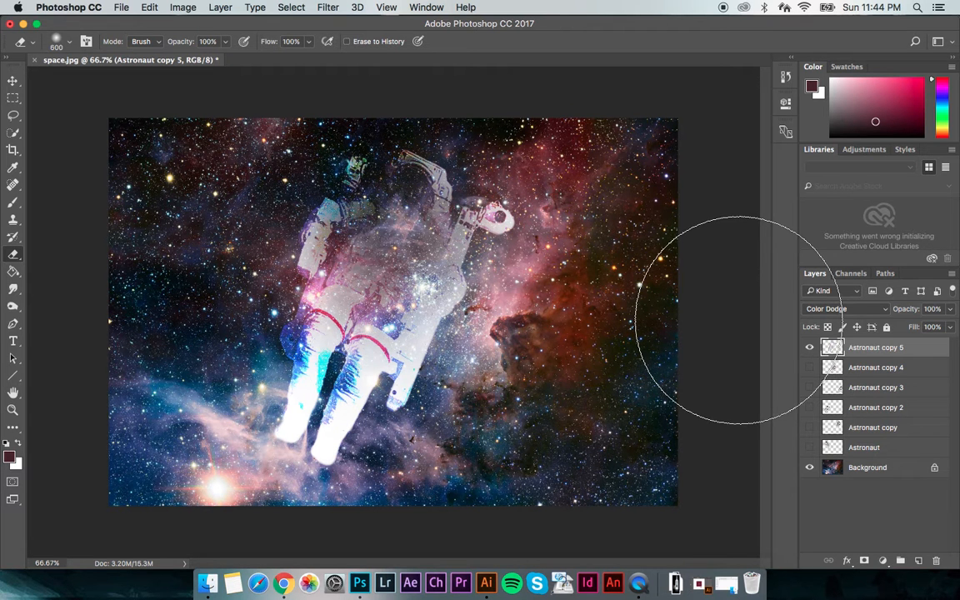
pyautogui.press('super+z')
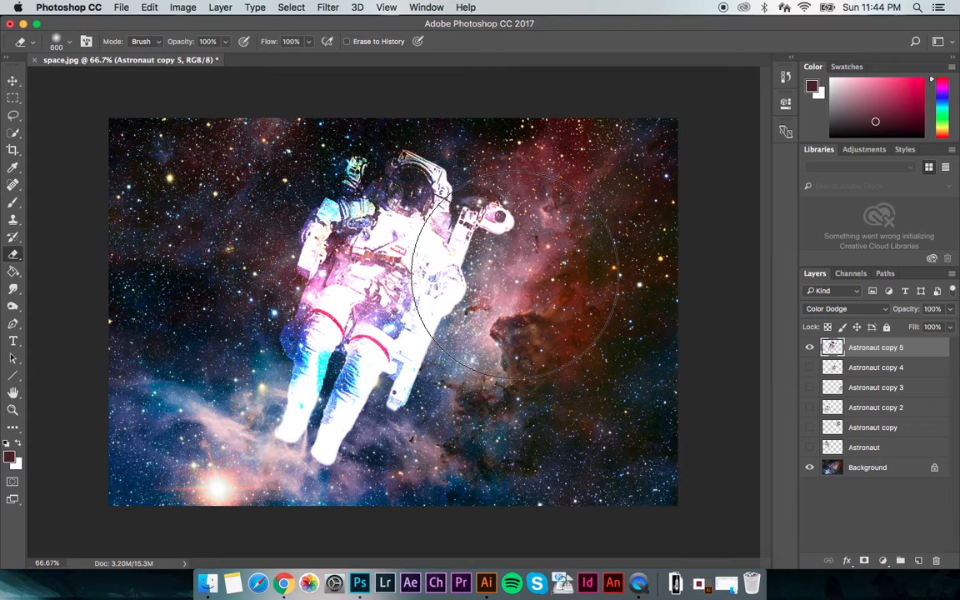
# - Reduce the eraser to 70 px with 0% hardness and erase the astronaut's raised hand beside the helmet
pyautogui.press('[')
pyautogui.press('[')
pyautogui.press('[')
pyautogui.press('[')
pyautogui.press('[')
pyautogui.press('[')
pyautogui.press('[')
pyautogui.press('[')
pyautogui.press('[')
pyautogui.press('[')
pyautogui.press('[')
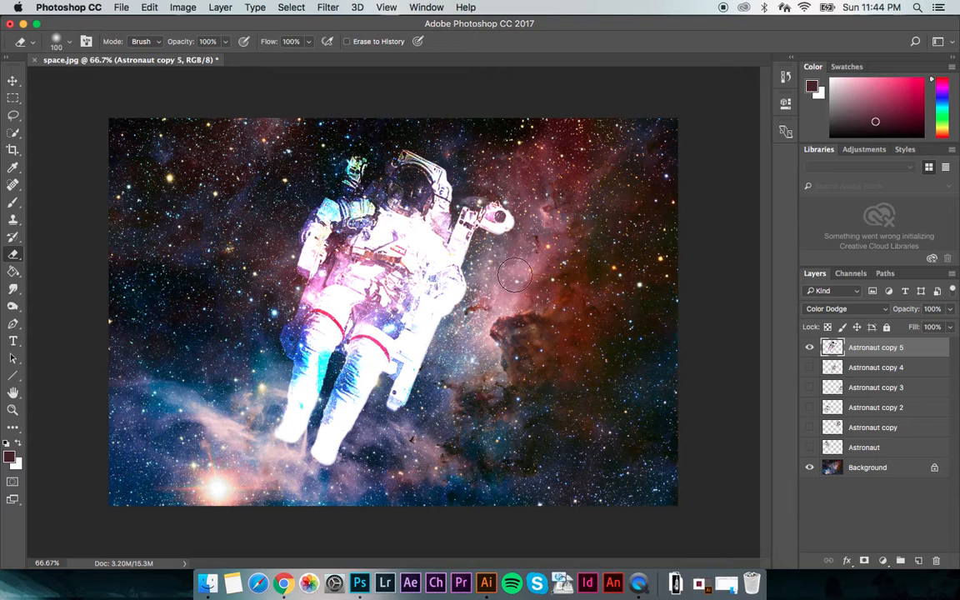
pyautogui.press('[')
pyautogui.click(70, 44)
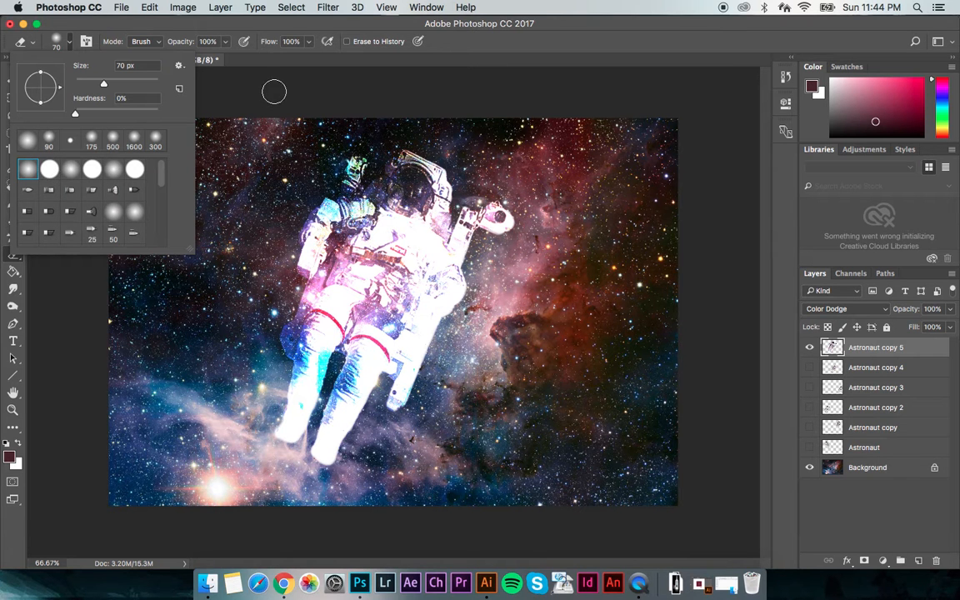
pyautogui.click(247, 83)
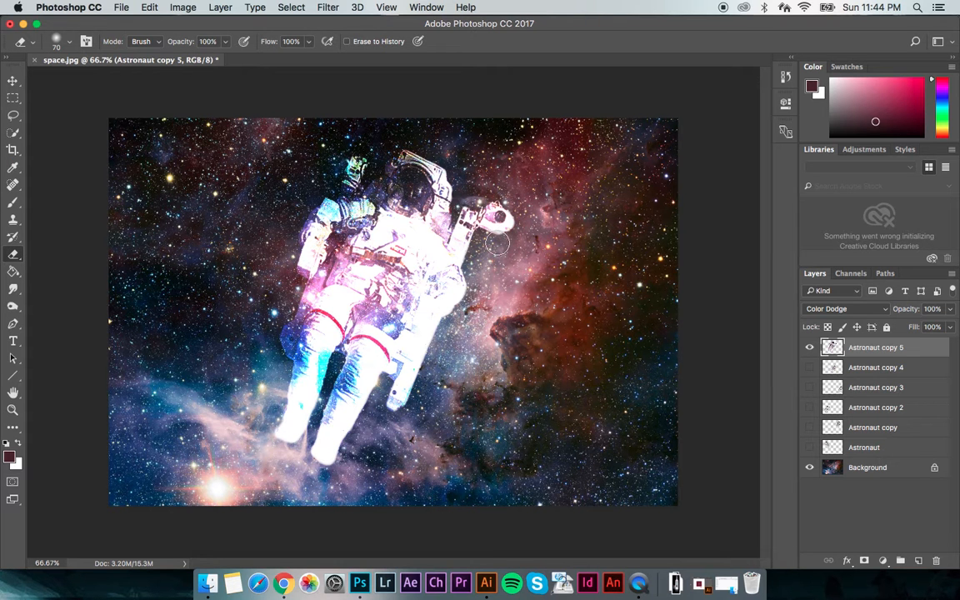
pyautogui.moveTo(364, 163)
pyautogui.mouseDown()
pyautogui.moveTo(328, 143)
pyautogui.moveTo(338, 162)
pyautogui.moveTo(320, 154)
pyautogui.moveTo(349, 163)
pyautogui.moveTo(345, 169)
pyautogui.mouseUp()
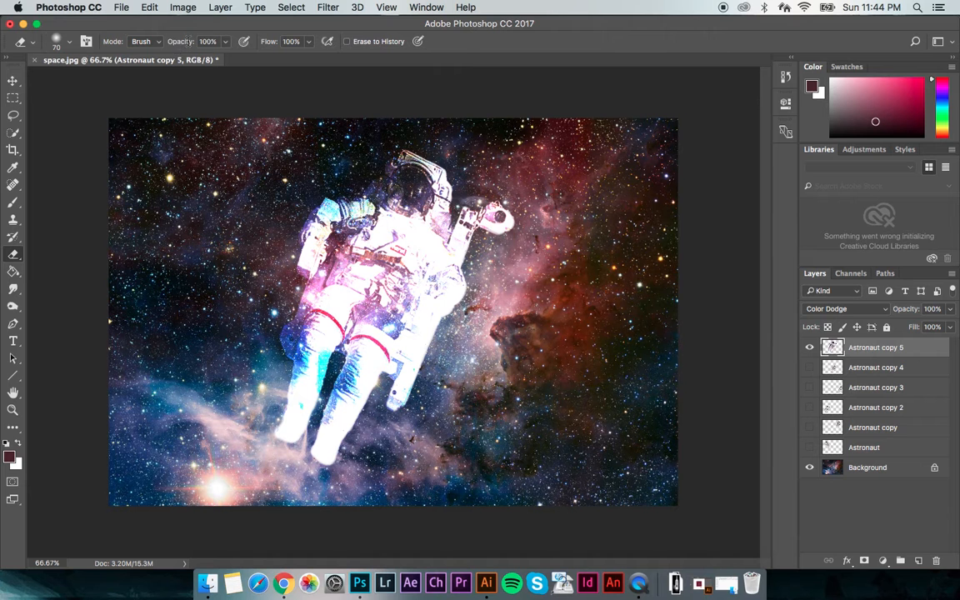
# - Lower the eraser's opacity to 40% and partly erase the round camera and its arm beside the astronaut
pyautogui.click(223, 43)
pyautogui.moveTo(225, 61); pyautogui.dragTo(190, 60)
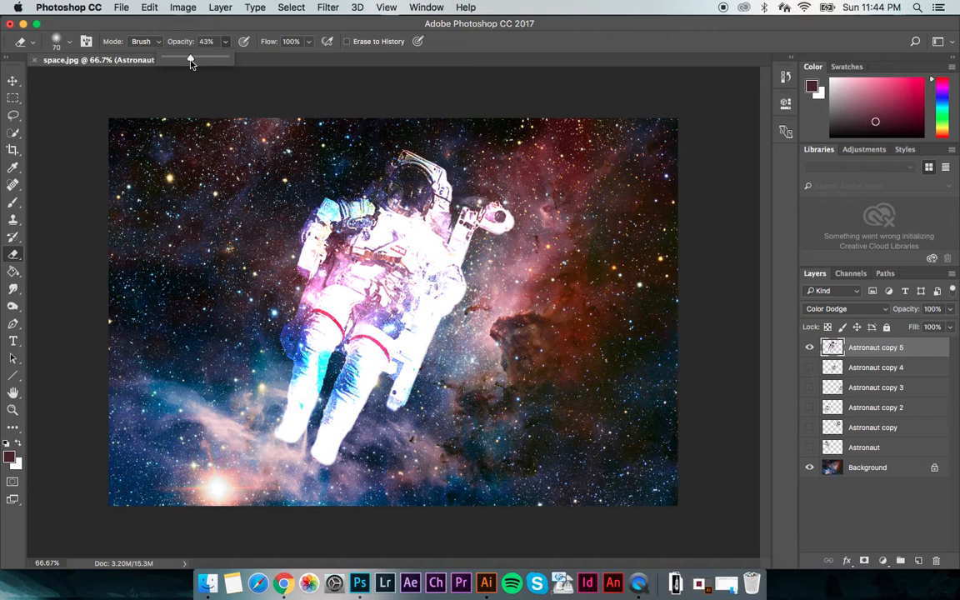
pyautogui.click(497, 212)
pyautogui.moveTo(497, 213)
pyautogui.mouseDown()
pyautogui.moveTo(504, 221)
pyautogui.moveTo(489, 230)
pyautogui.moveTo(467, 221)
pyautogui.moveTo(466, 241)
pyautogui.mouseUp()
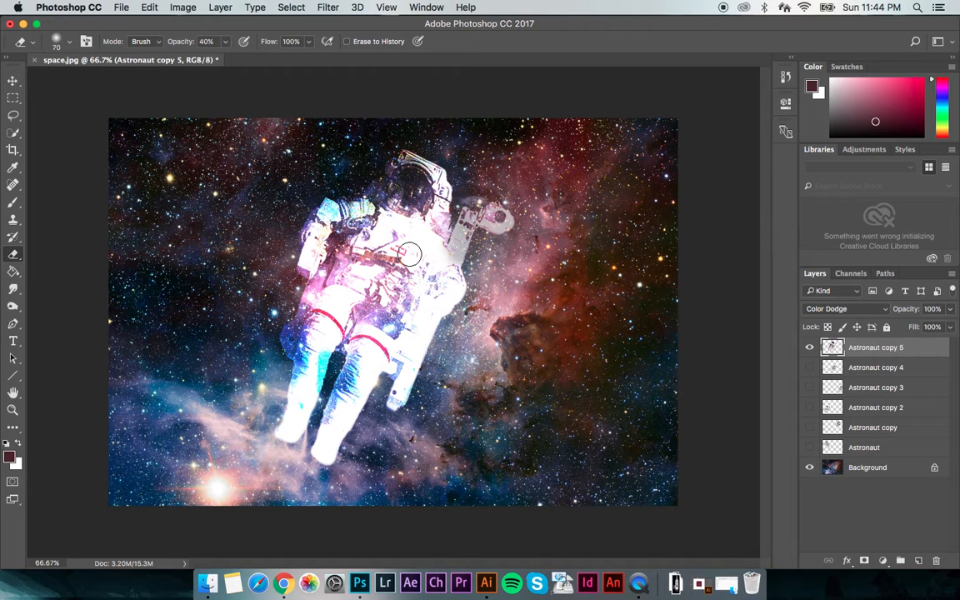
# - Compare the image with and without the semi-transparent erasing, and undo the eraser strokes to restore the whole astronaut
pyautogui.press('super+z')
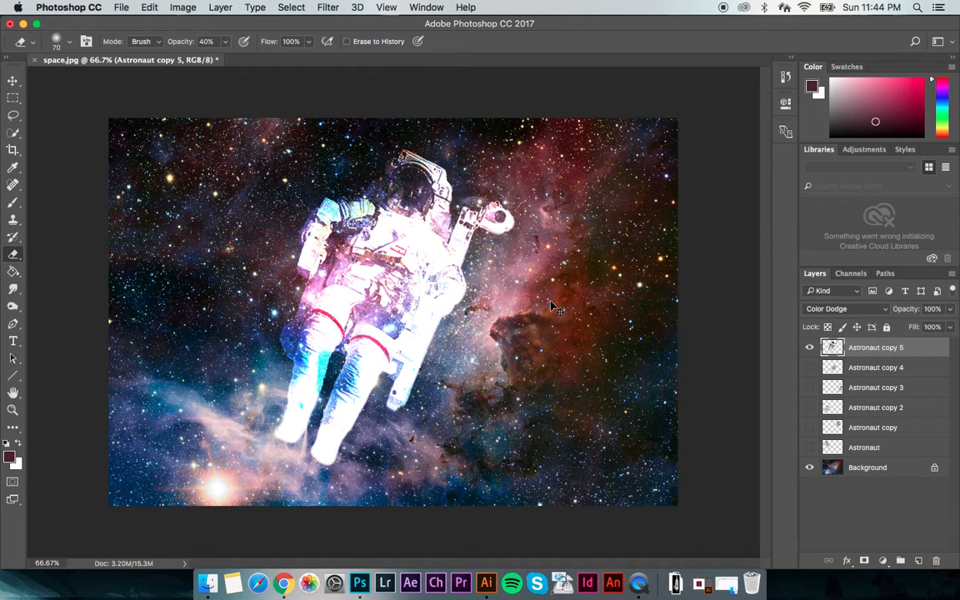
pyautogui.press('super+z')
pyautogui.press('super+z')
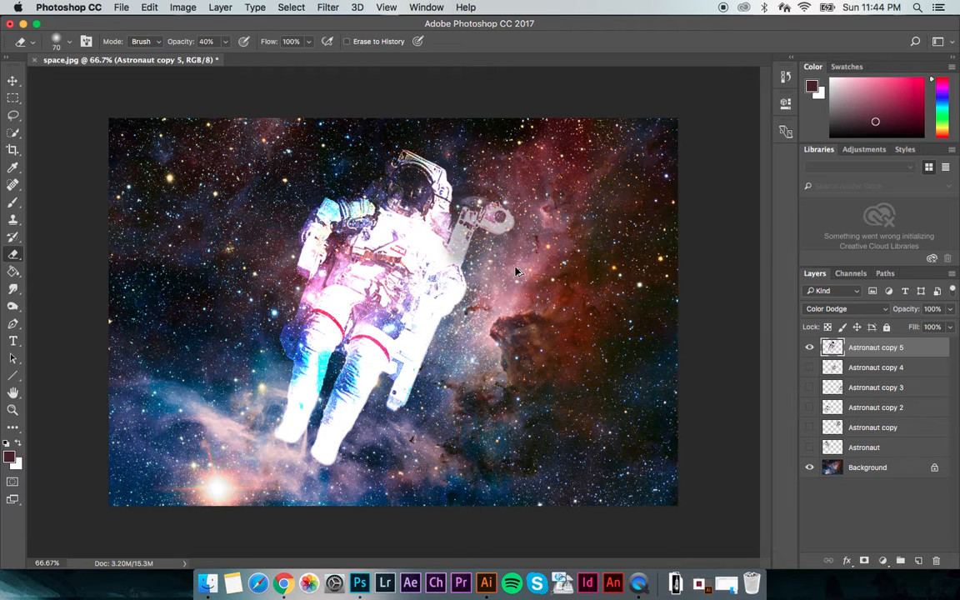
pyautogui.press('super+z')
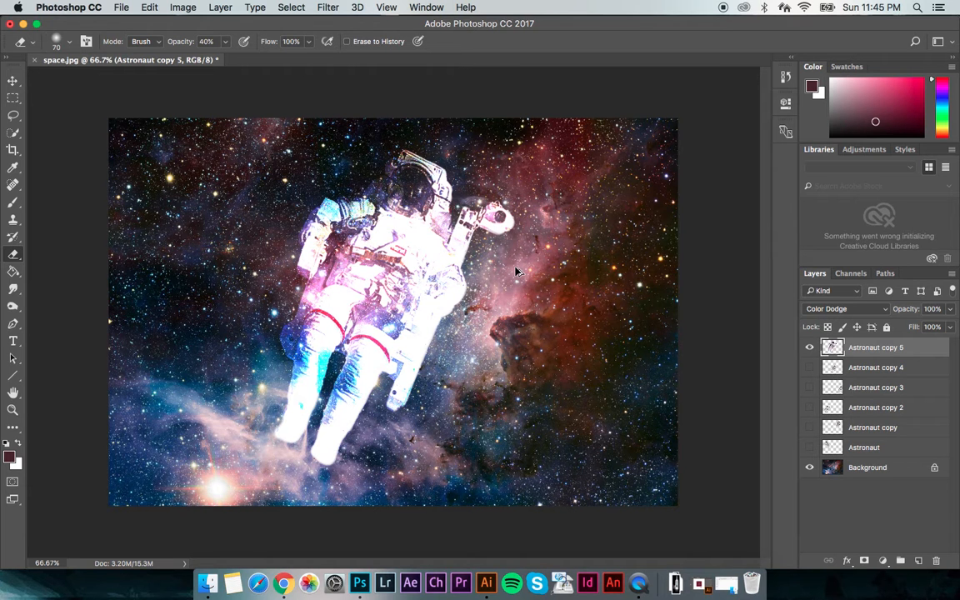
pyautogui.press('super+z')
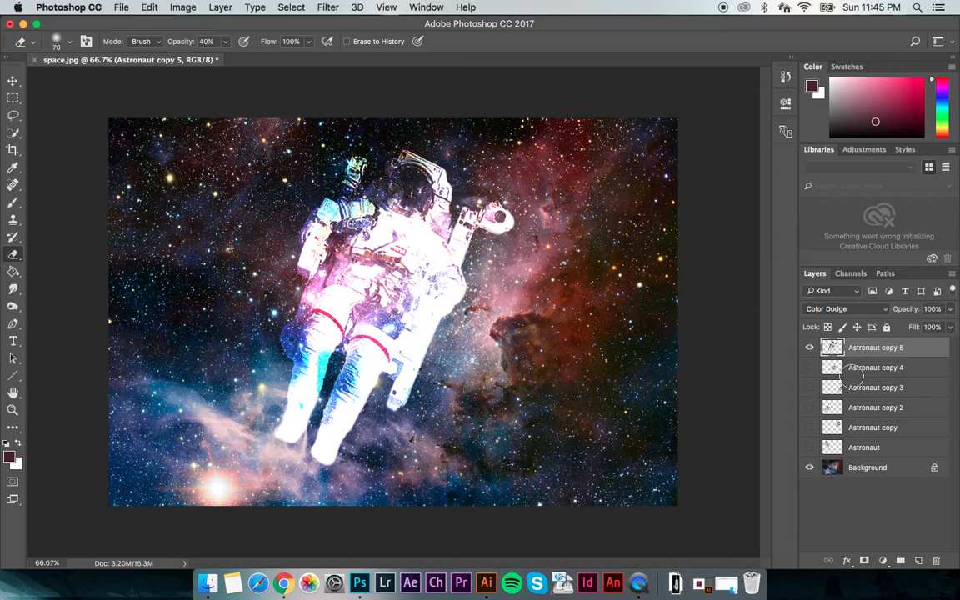
pyautogui.click(13, 131)
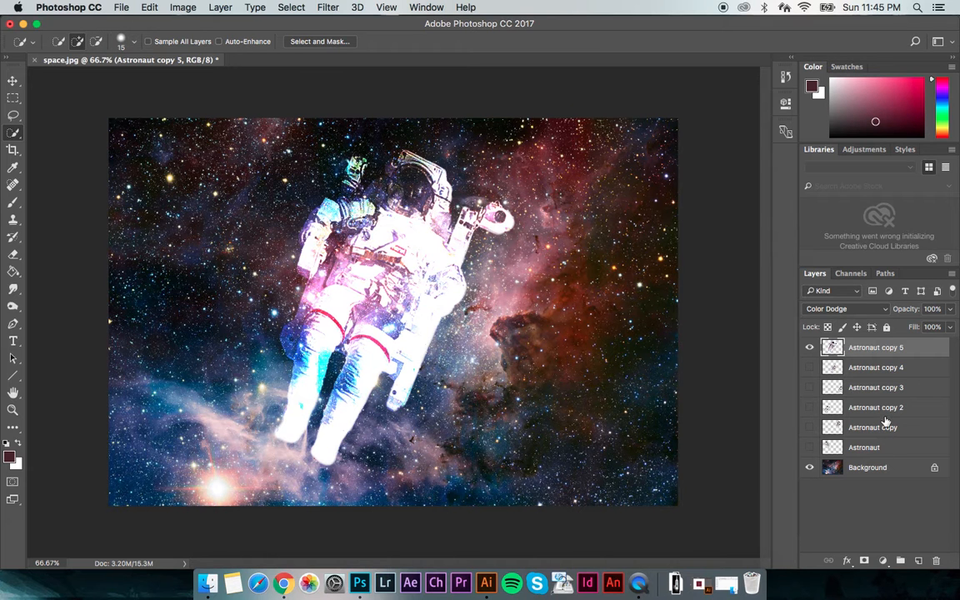
pyautogui.click(140, 7)
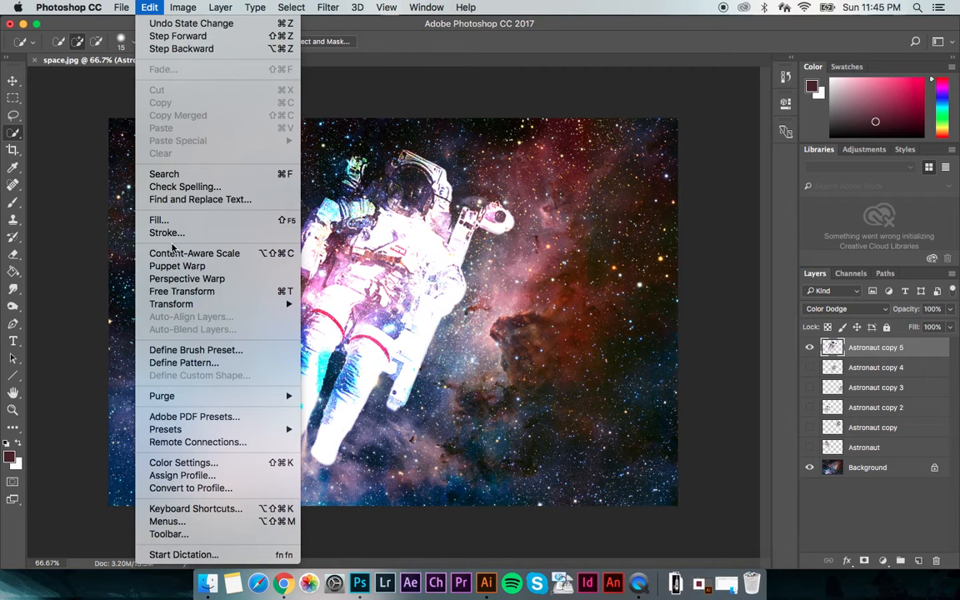
pyautogui.moveTo(194, 305)
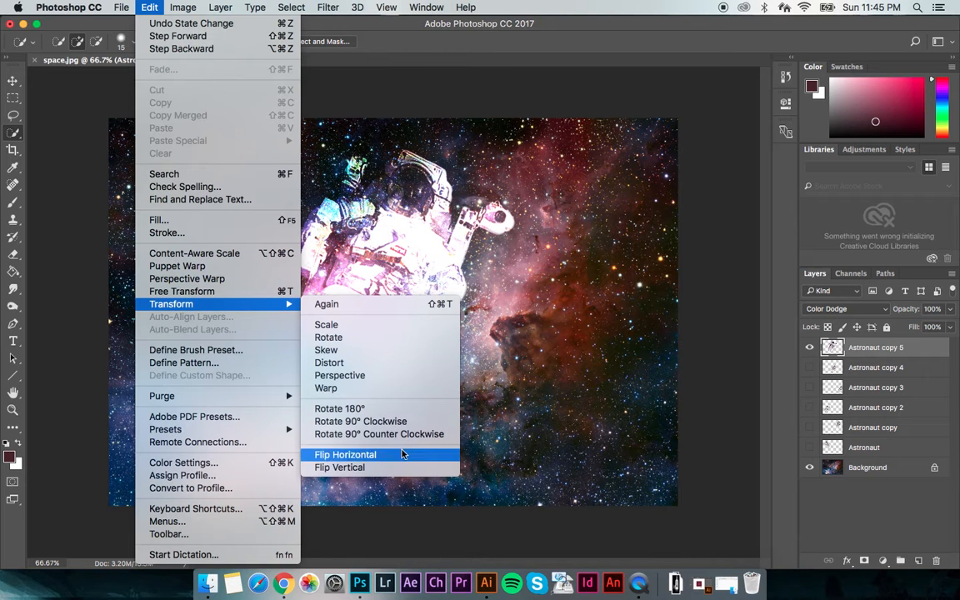
pyautogui.click(627, 384)
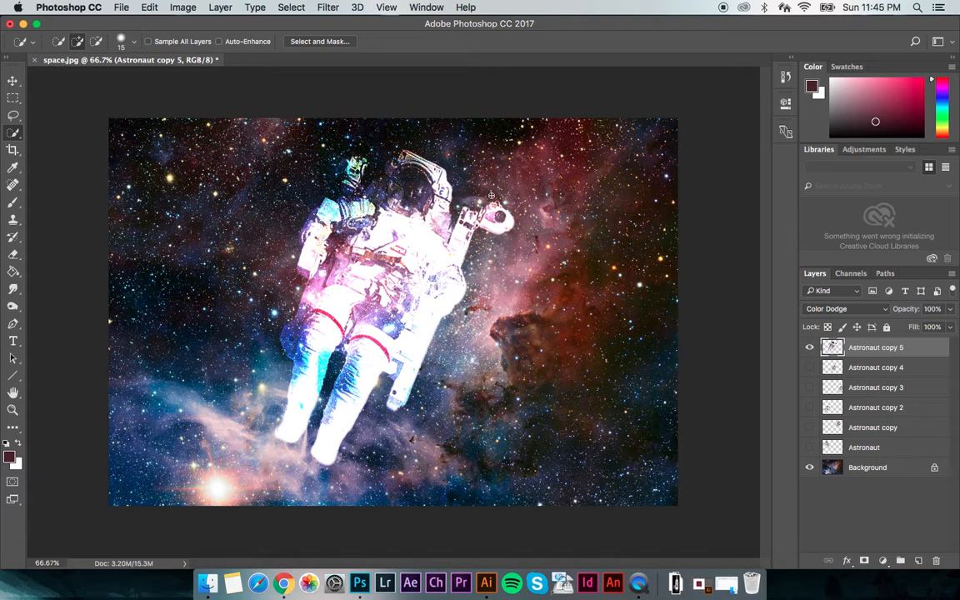
# - Rotate the astronaut about 15.1° clockwise with Free Transform
pyautogui.press('super+t')
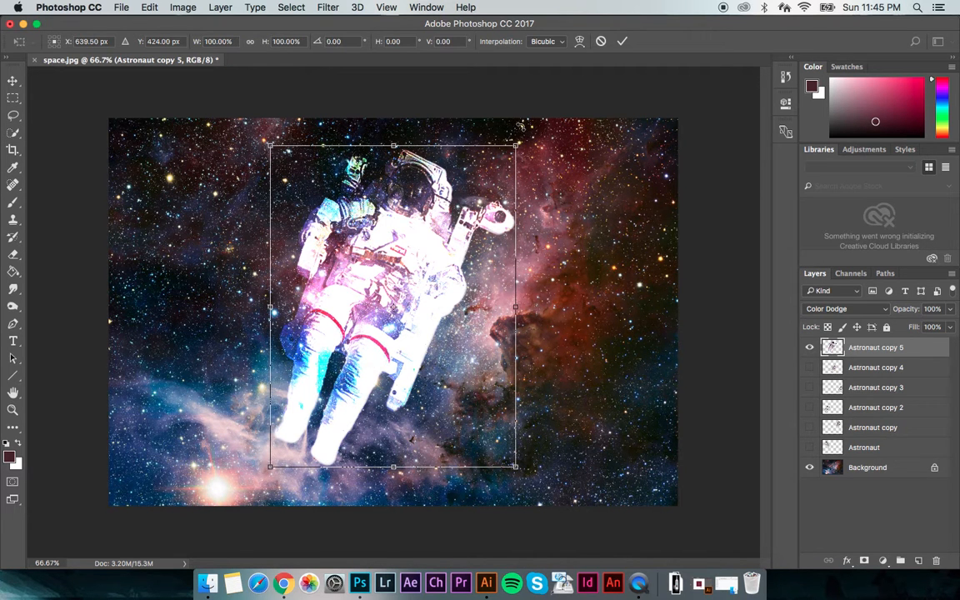
pyautogui.moveTo(533, 140); pyautogui.dragTo(576, 180)
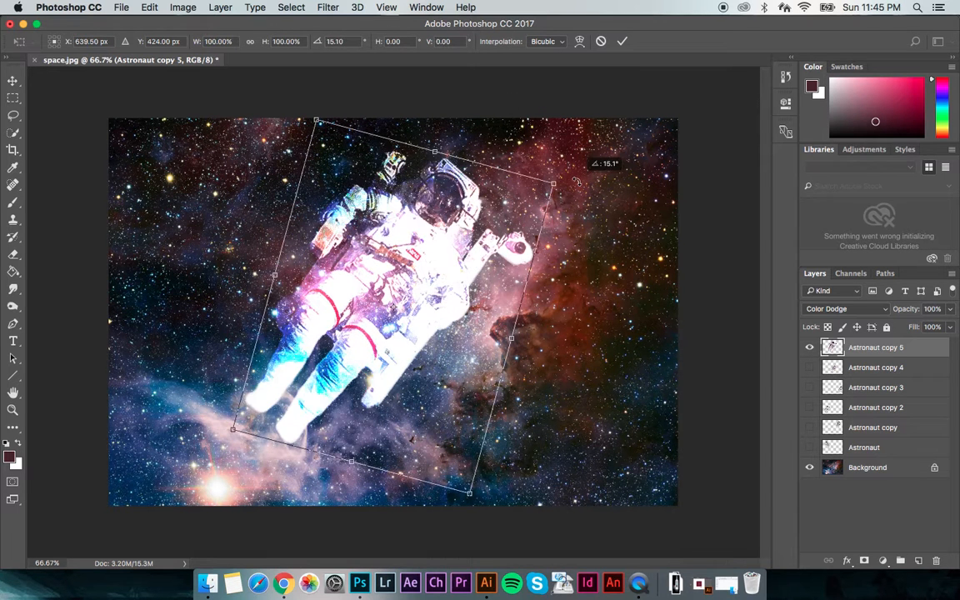
pyautogui.press('Return')
pyautogui.press('w')
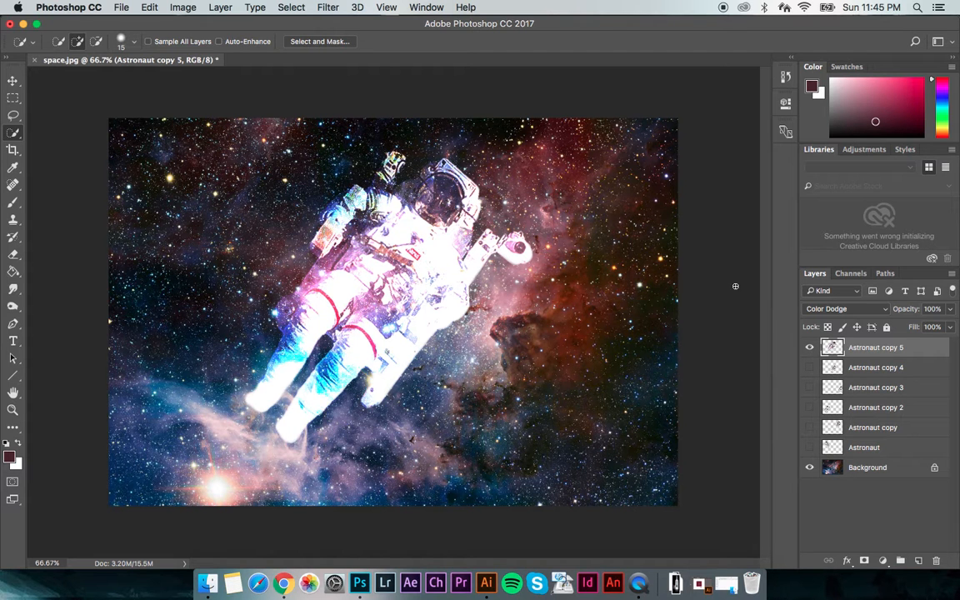
# - Apply a Brightness/Contrast adjustment to the Astronaut copy 5 layer with brightness -56 and contrast -50
pyautogui.click(183, 8)
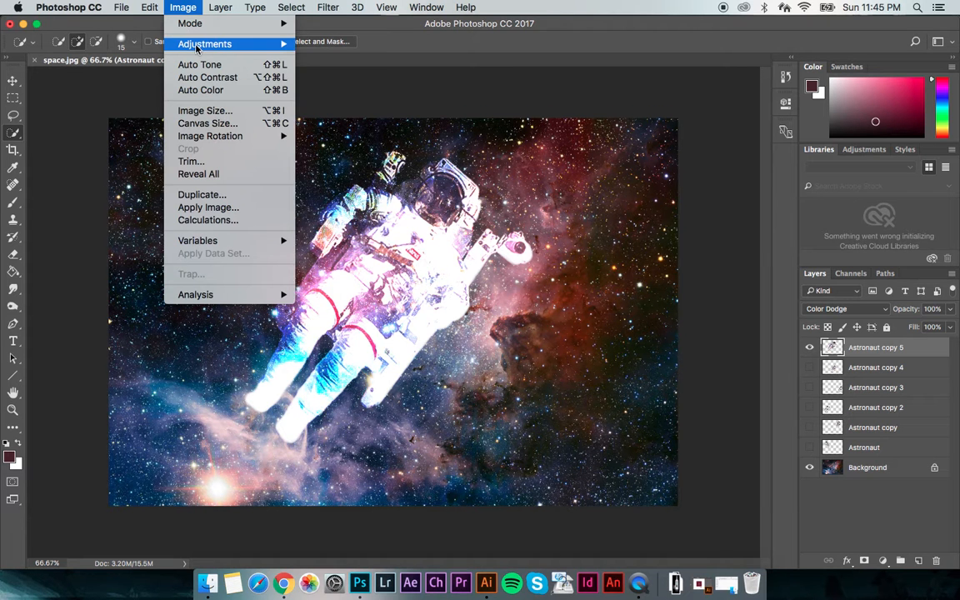
pyautogui.moveTo(198, 48)
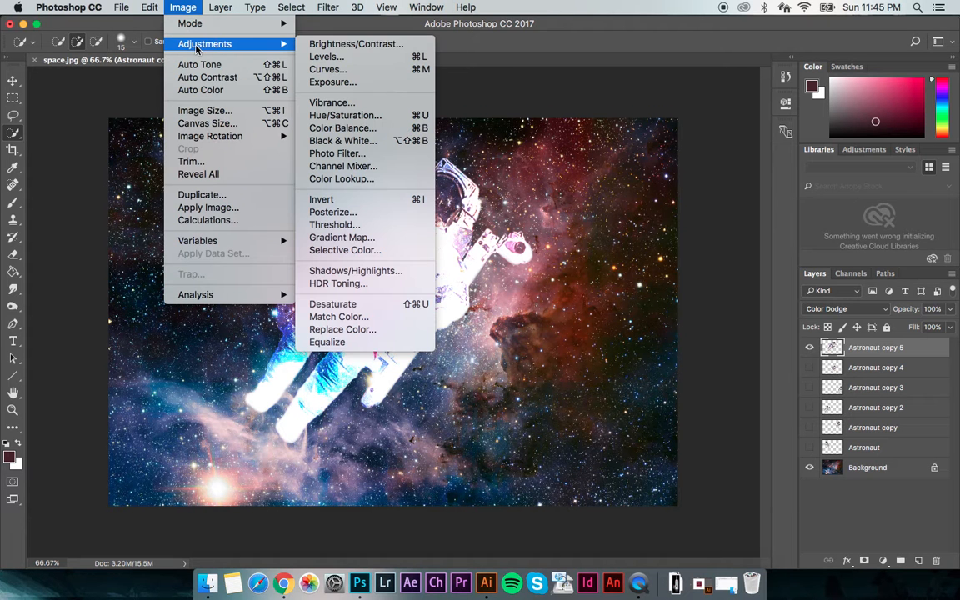
pyautogui.click(349, 44)
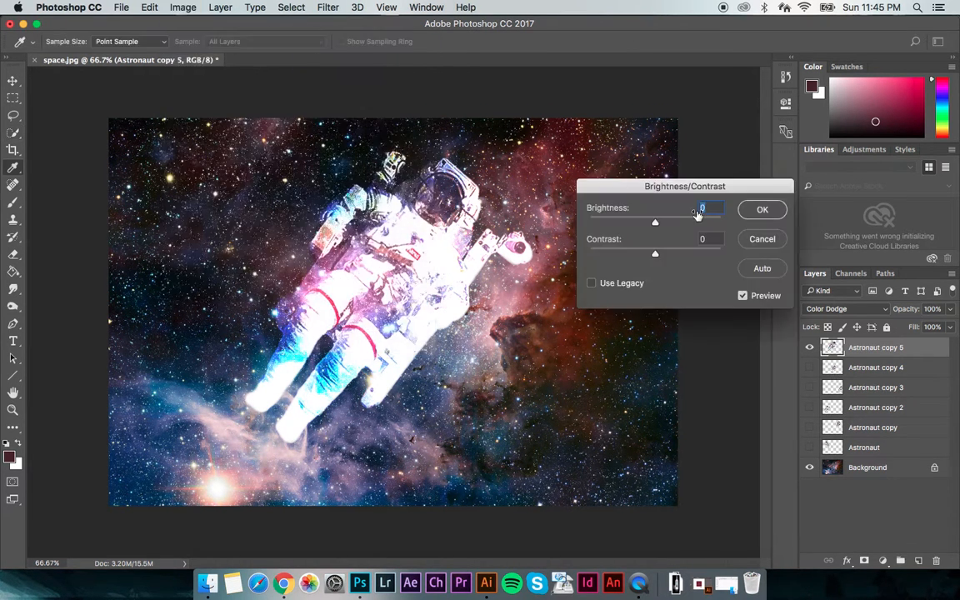
pyautogui.click(656, 255)
pyautogui.moveTo(656, 256); pyautogui.dragTo(587, 255)
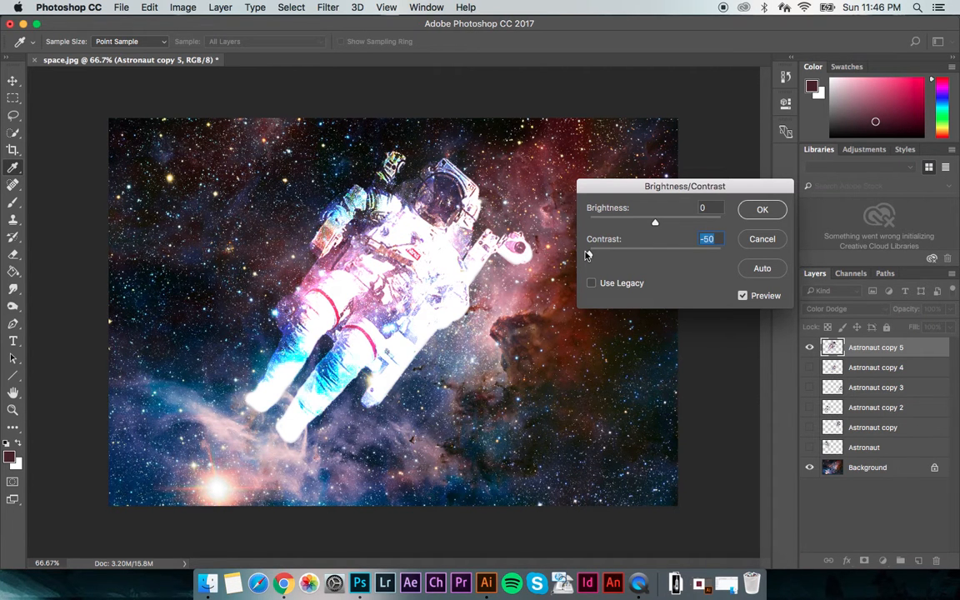
pyautogui.moveTo(655, 222); pyautogui.dragTo(631, 227)
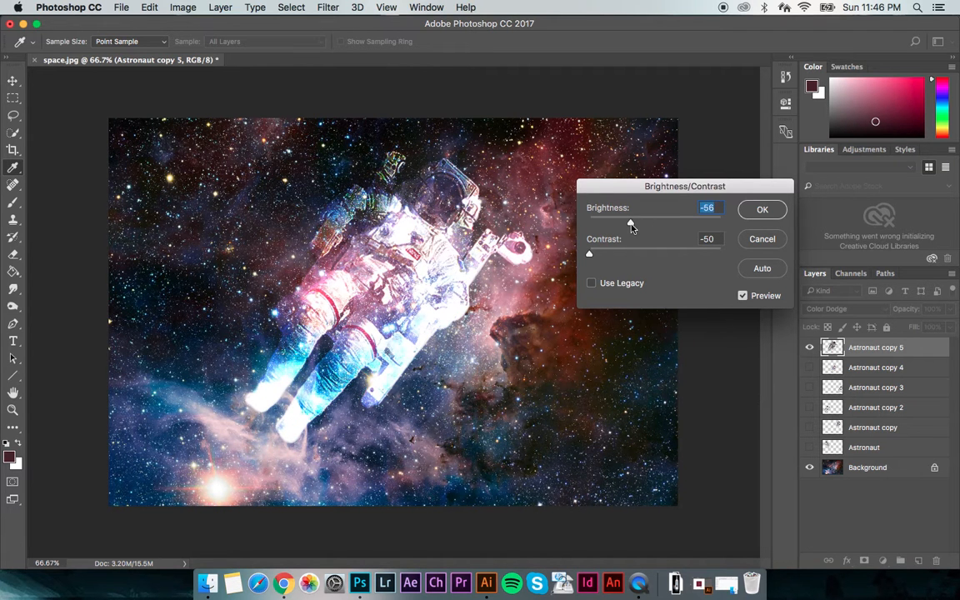
pyautogui.click(760, 209)
pyautogui.press('w')
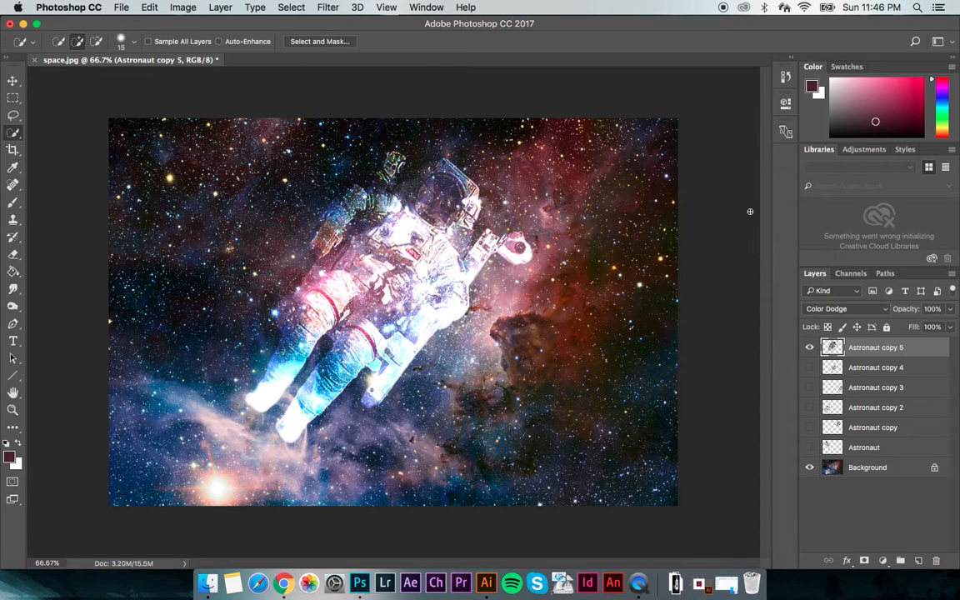
# - Open Hue/Saturation for the Astronaut copy 5 layer and try hue +180, saturation -100 and lightness +19
pyautogui.click(179, 8)
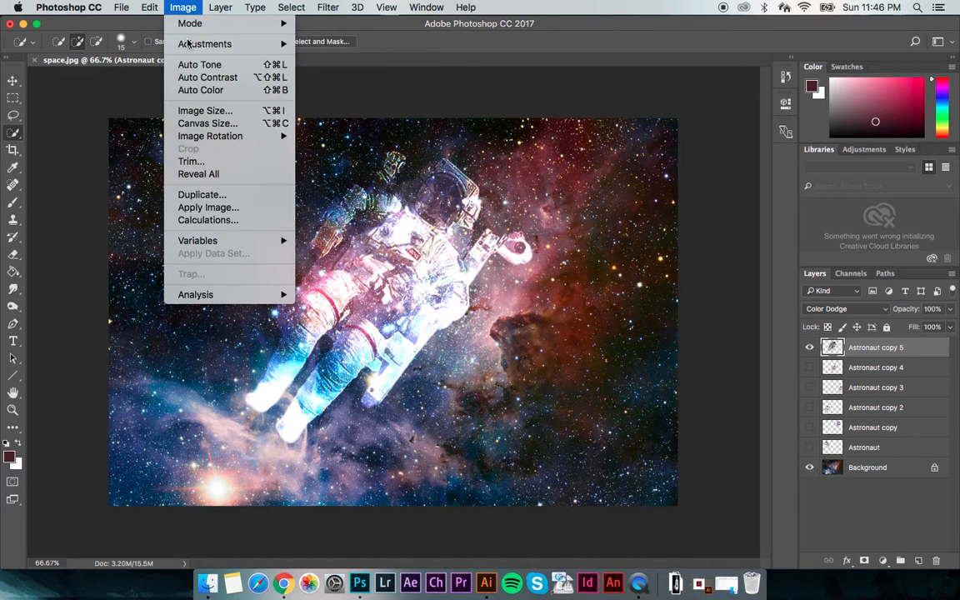
pyautogui.moveTo(189, 44)
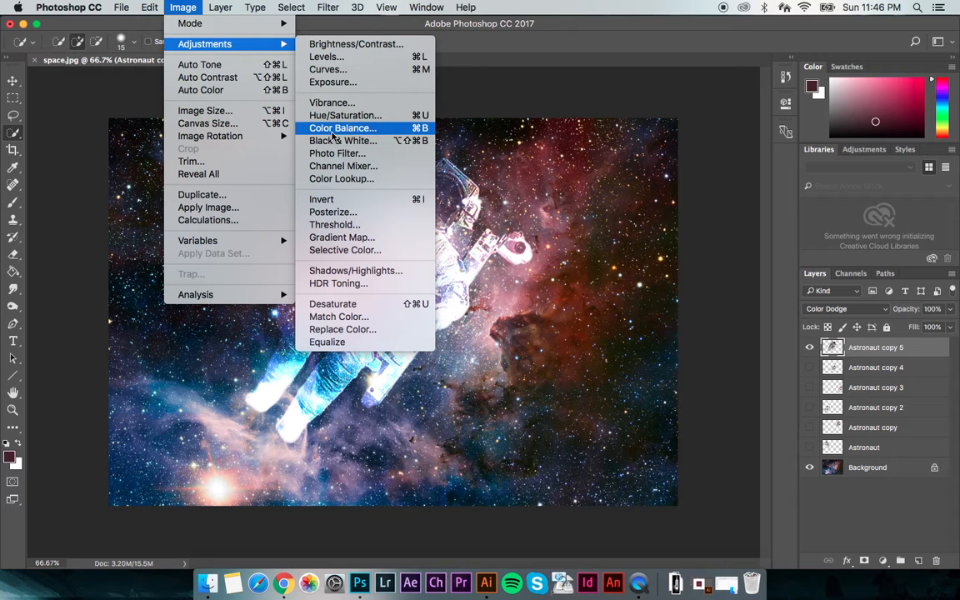
pyautogui.click(302, 114)
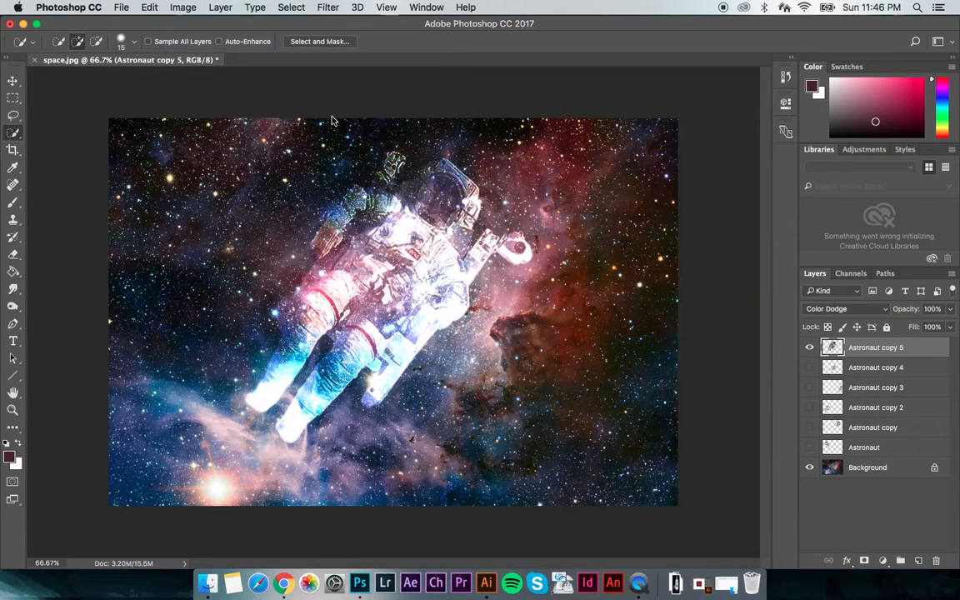
pyautogui.moveTo(649, 26); pyautogui.dragTo(792, 56)
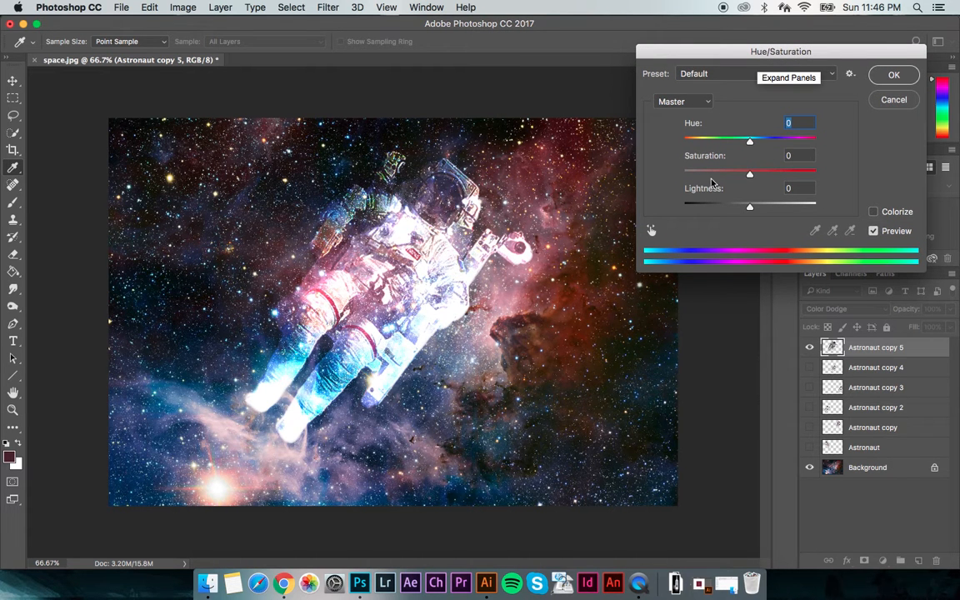
pyautogui.moveTo(750, 141); pyautogui.dragTo(664, 147)
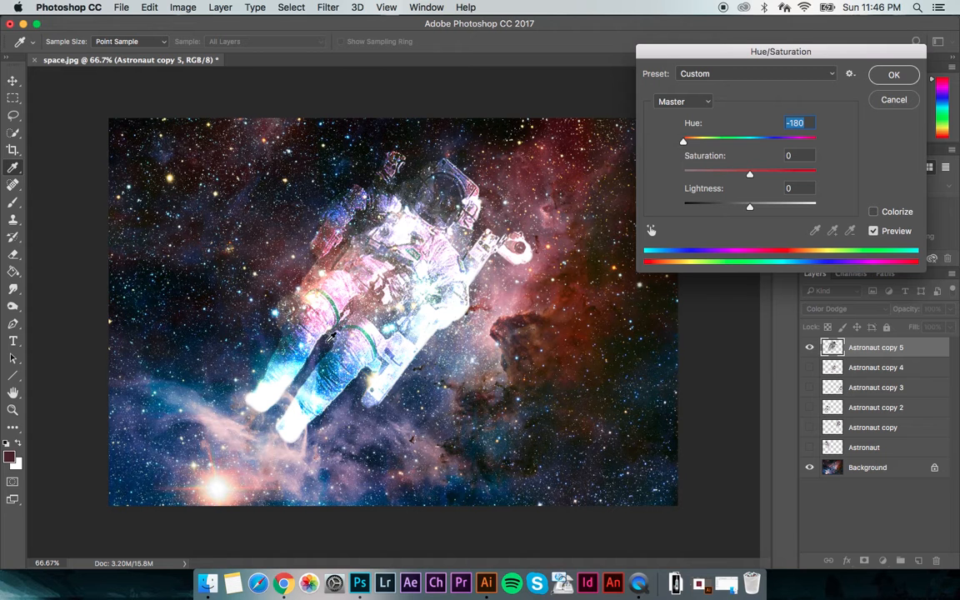
pyautogui.moveTo(684, 142); pyautogui.dragTo(834, 153)
pyautogui.moveTo(750, 173); pyautogui.dragTo(683, 175)
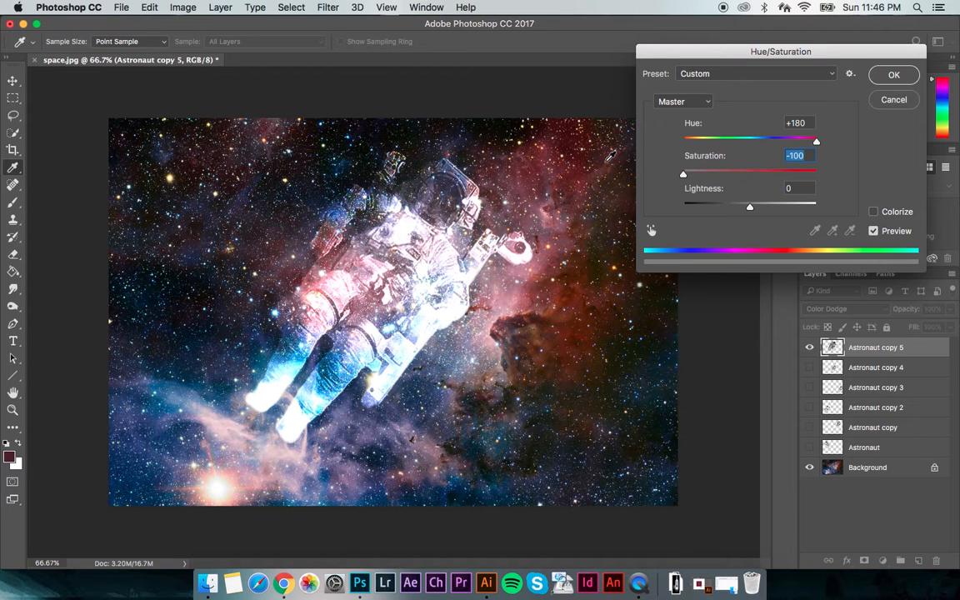
pyautogui.moveTo(751, 210)
pyautogui.mouseDown()
pyautogui.moveTo(724, 208)
pyautogui.moveTo(771, 208)
pyautogui.moveTo(763, 211)
pyautogui.mouseUp()
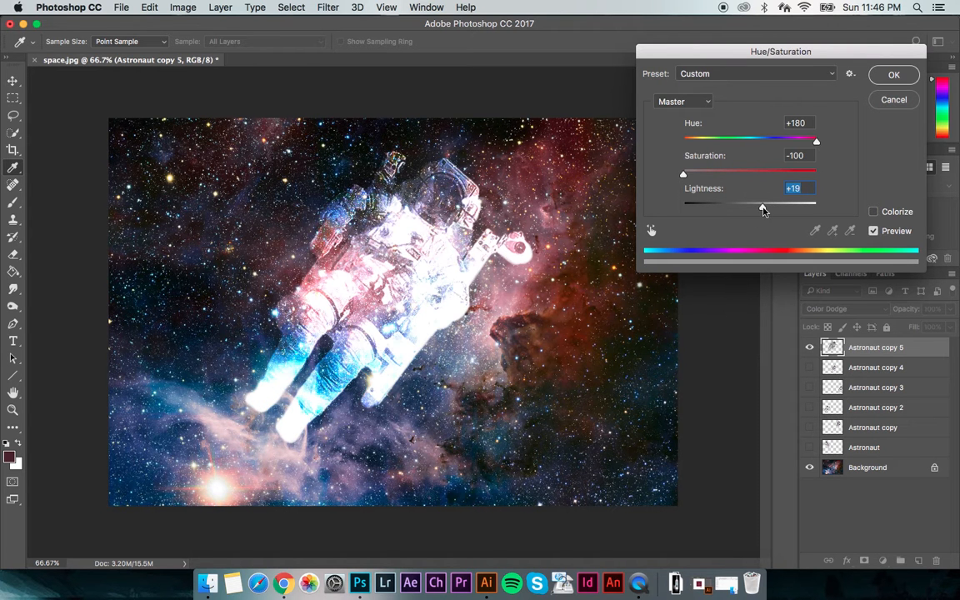
# - Turn on Colorize in the Hue/Saturation adjustment and set saturation to 100 and hue to 0
pyautogui.click(875, 212)
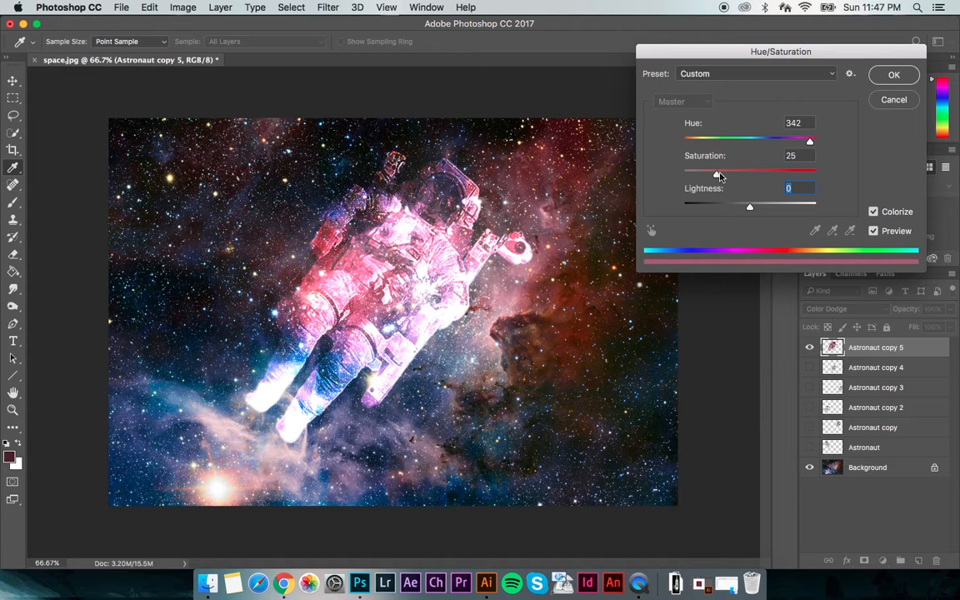
pyautogui.moveTo(717, 175); pyautogui.dragTo(862, 165)
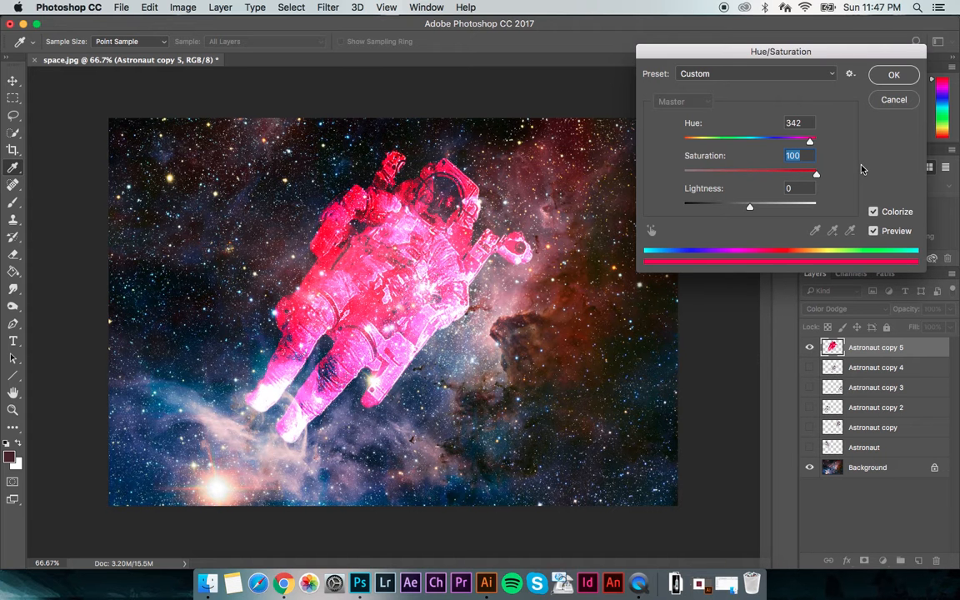
pyautogui.moveTo(810, 143); pyautogui.dragTo(671, 150)
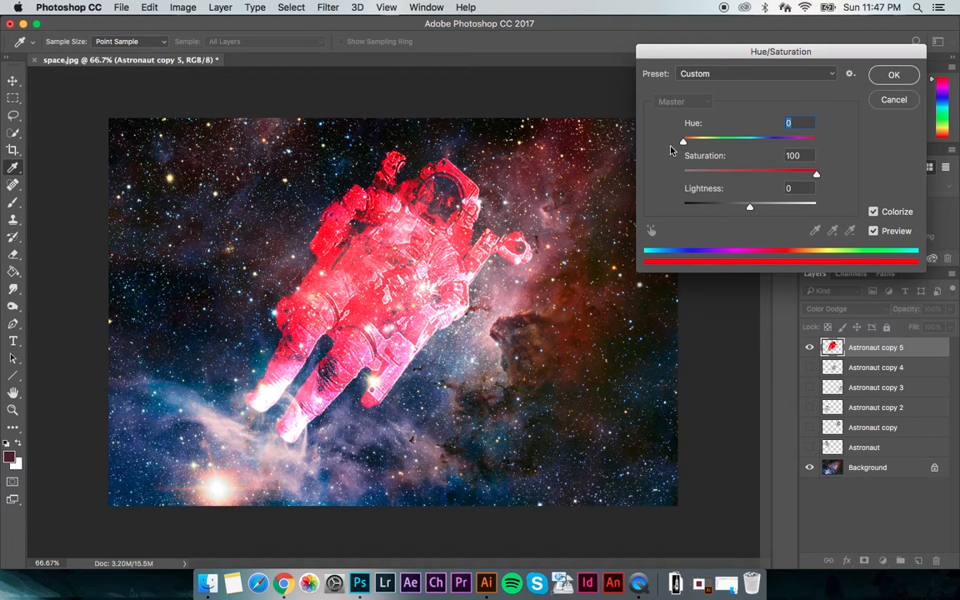
# - Turn off Colorize and try saturation +100 with hue -180 on the astronaut
pyautogui.click(874, 212)
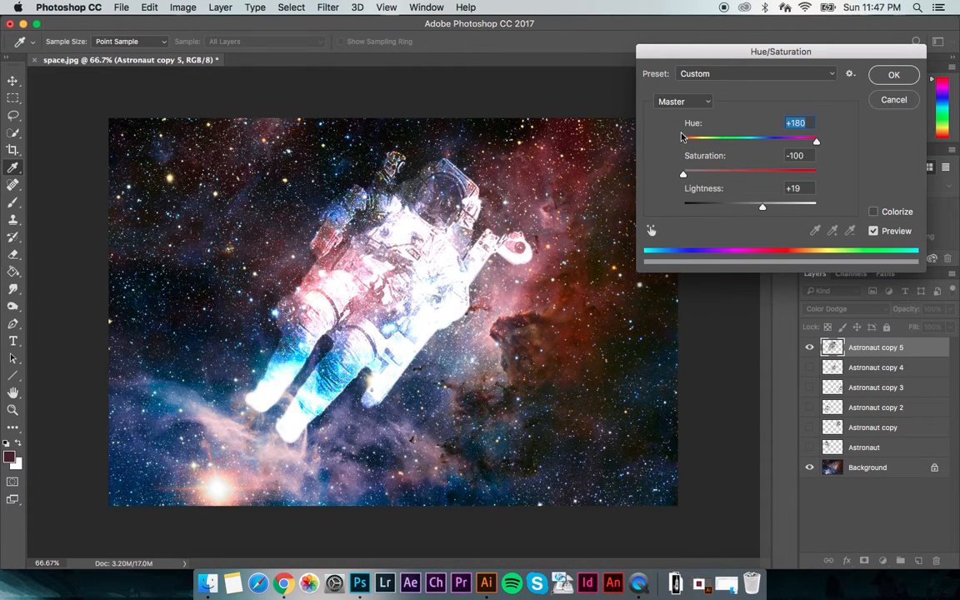
pyautogui.moveTo(816, 145); pyautogui.dragTo(791, 143)
pyautogui.moveTo(683, 174); pyautogui.dragTo(832, 180)
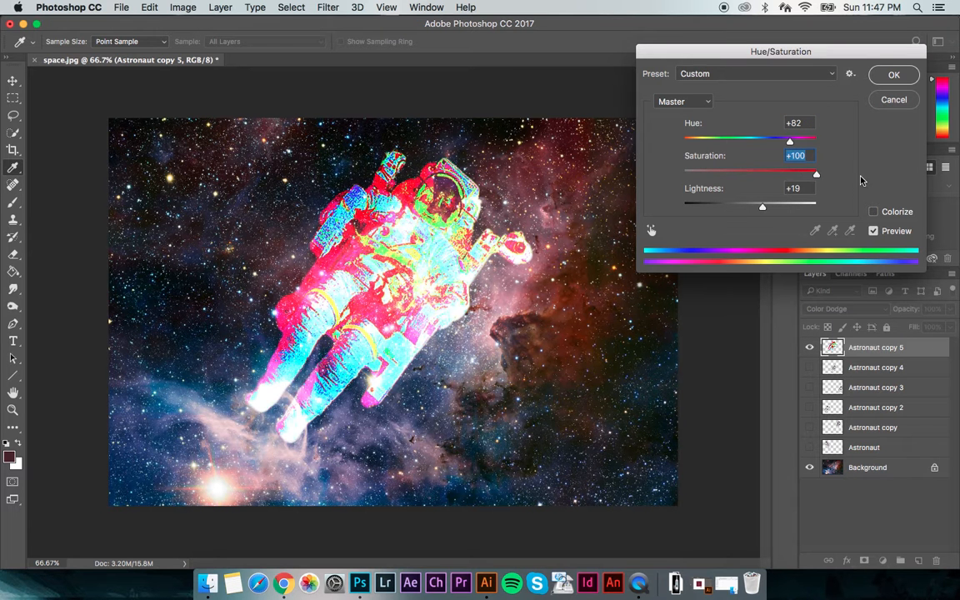
pyautogui.moveTo(789, 142); pyautogui.dragTo(659, 150)
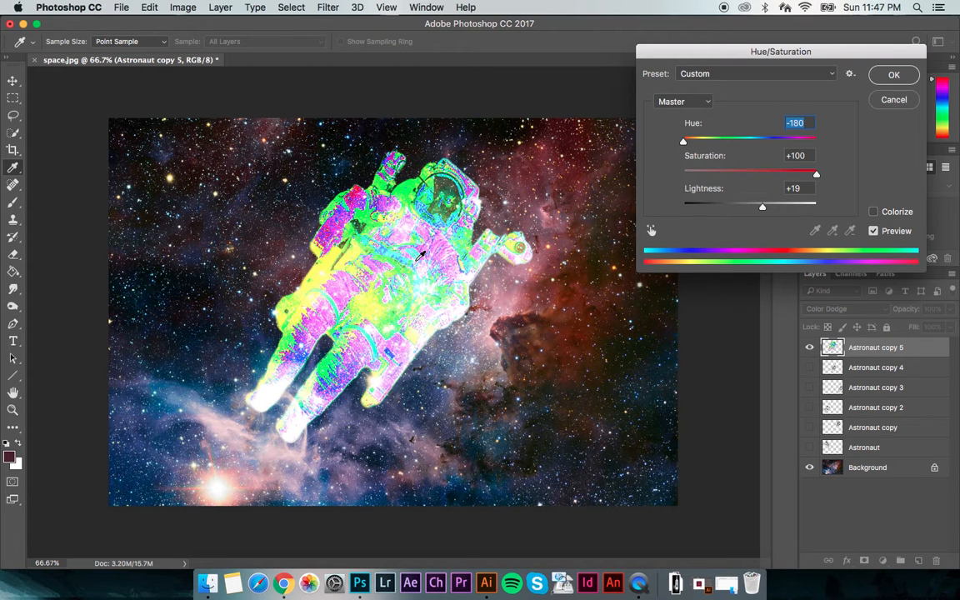
# - Colorize the astronaut with saturation 48 and lightness +14, and apply the Hue/Saturation adjustment
pyautogui.click(873, 212)
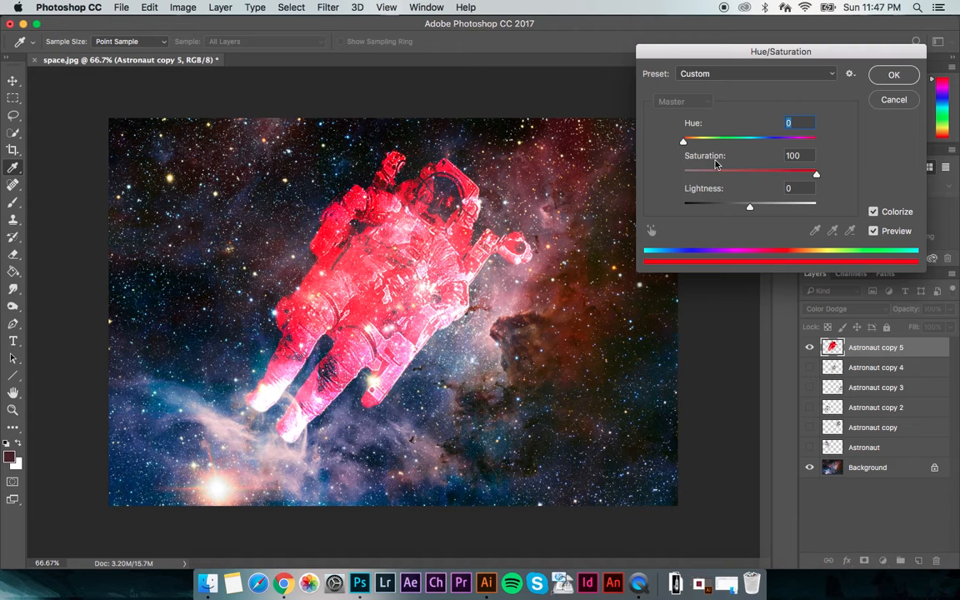
pyautogui.moveTo(816, 173); pyautogui.dragTo(759, 208)
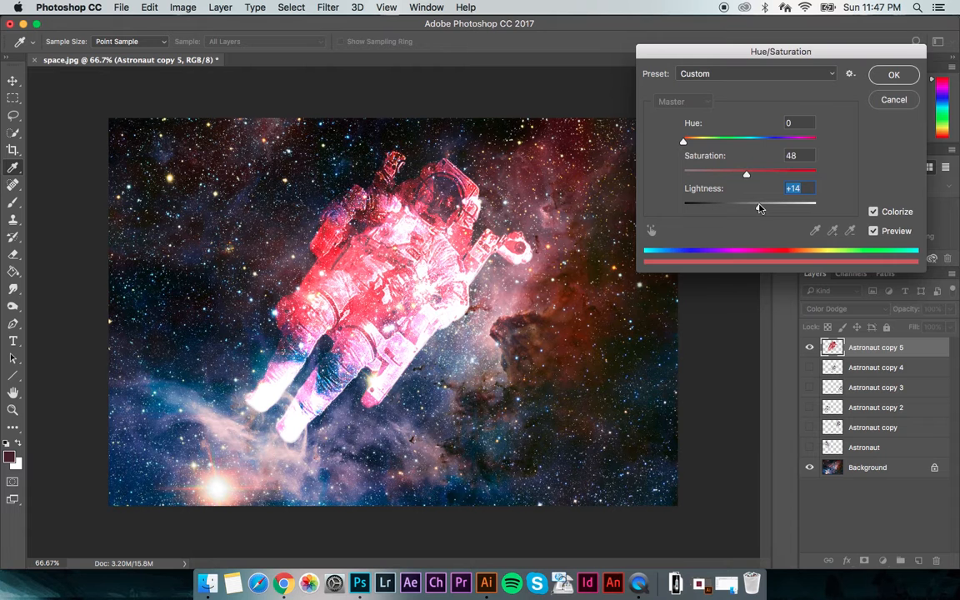
pyautogui.click(891, 76)
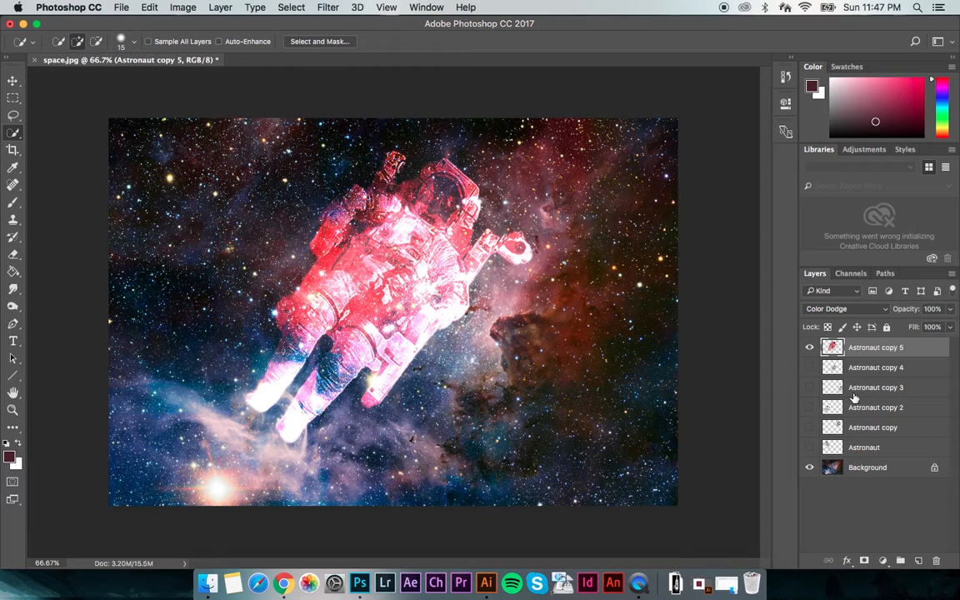
# - Start saving the composite as a new file named SpaceDude
pyautogui.click(13, 81)
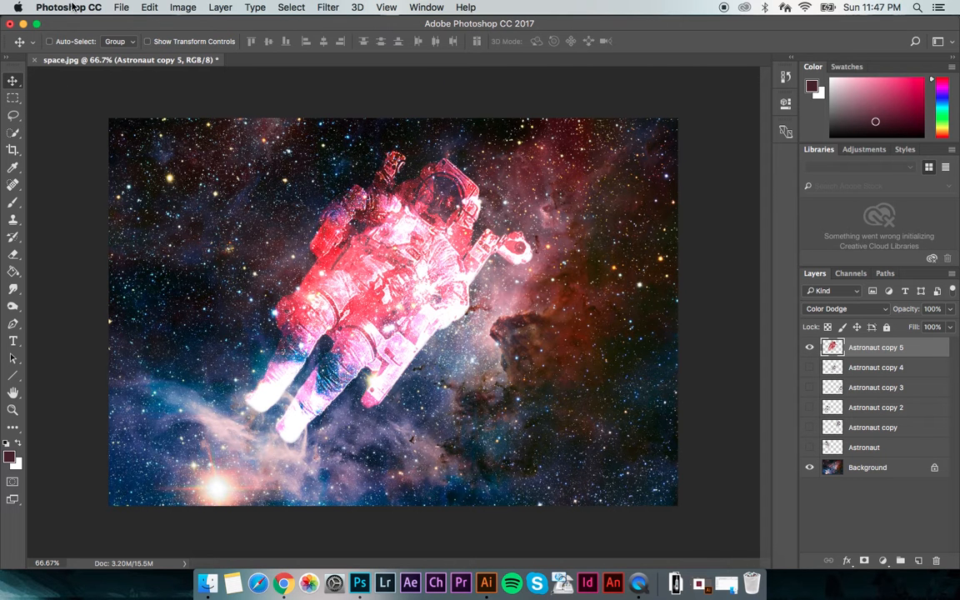
pyautogui.click(122, 8)
pyautogui.click(159, 145)
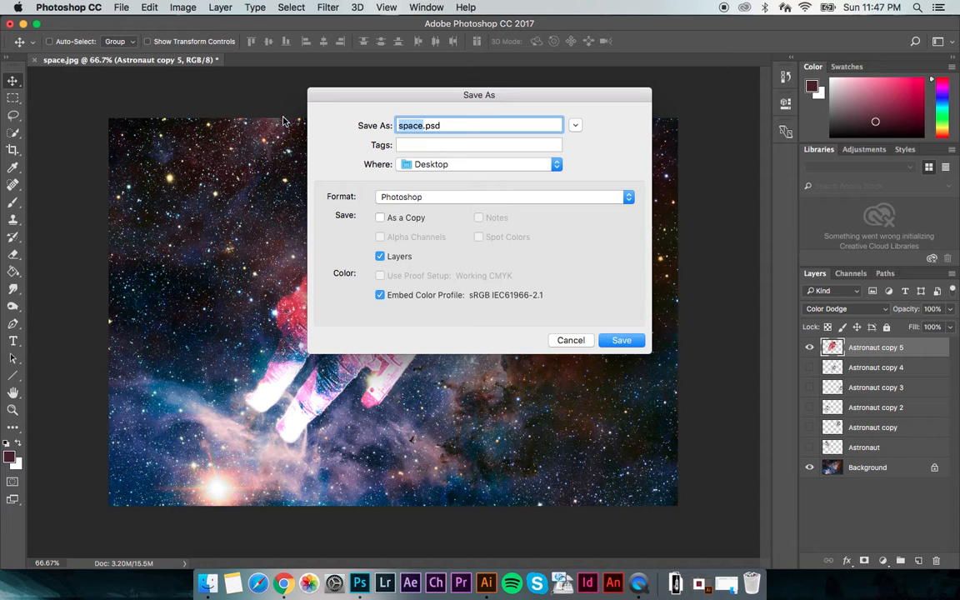
pyautogui.press('BackSpace')
pyautogui.write('SpaceD')
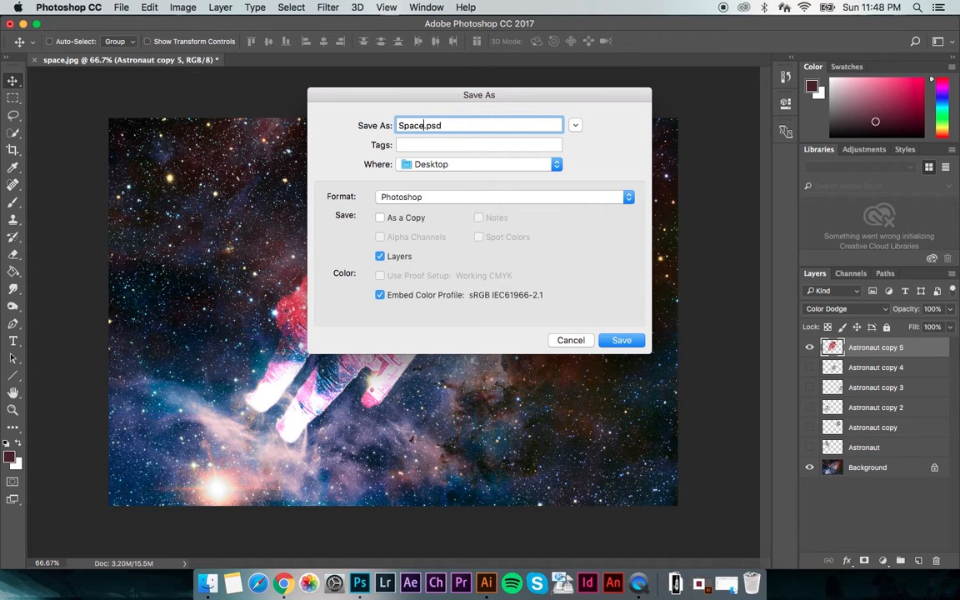
pyautogui.write('udr')
pyautogui.press('BackSpace')
pyautogui.write('e')
# - Save the file to the Desktop in Photoshop format, keeping its layers
pyautogui.click(435, 164)
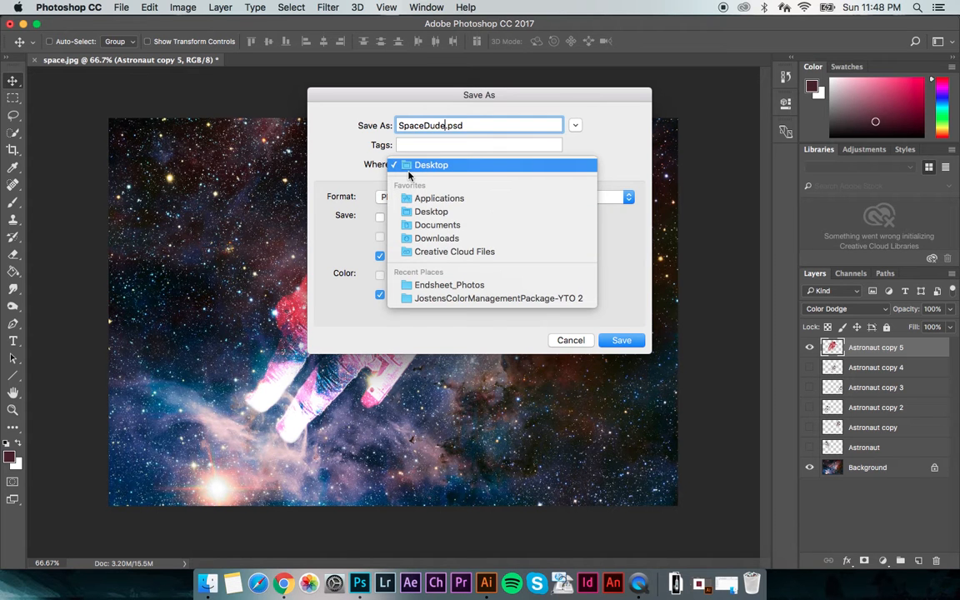
pyautogui.click(410, 169)
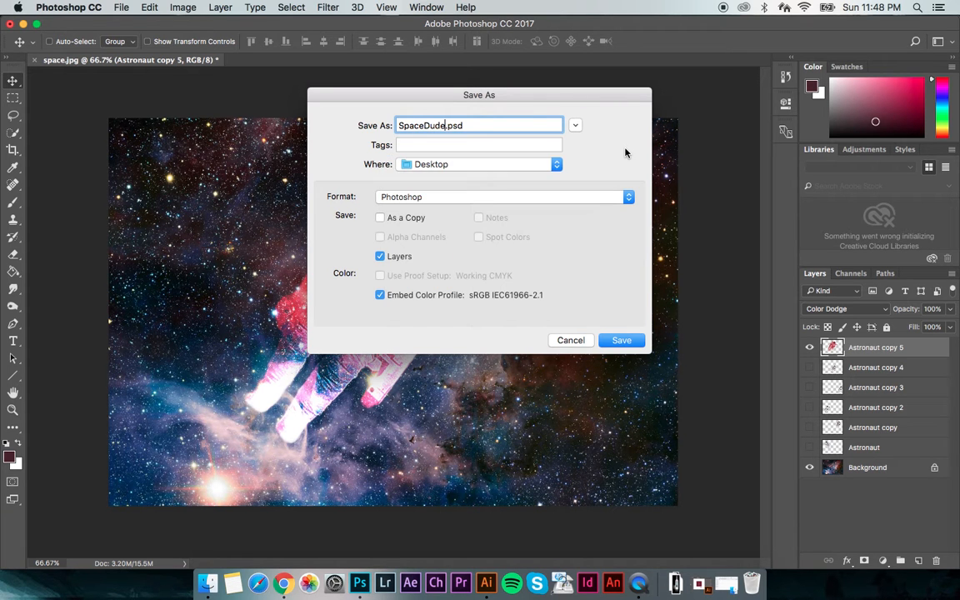
pyautogui.click(432, 198)
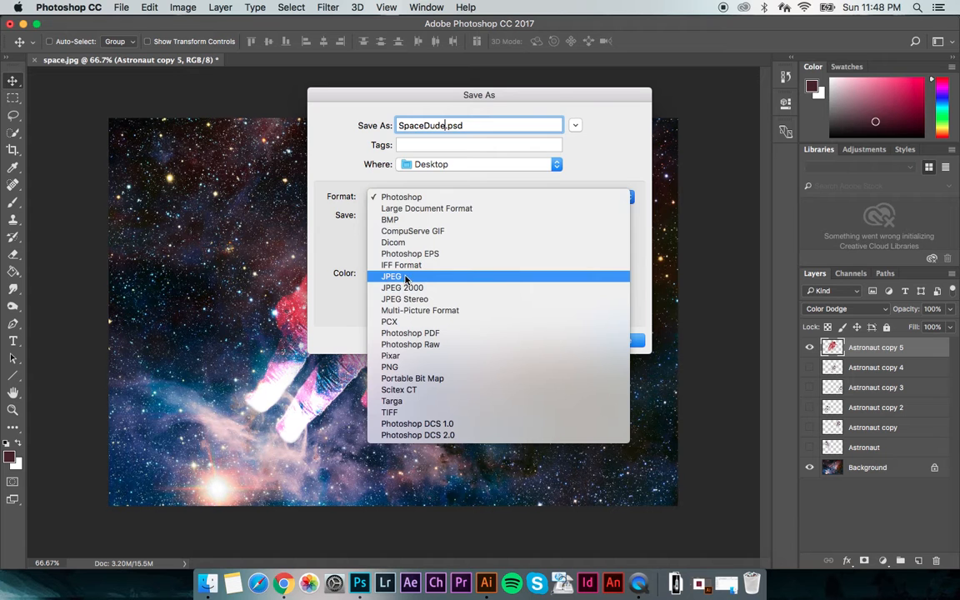
pyautogui.click(350, 242)
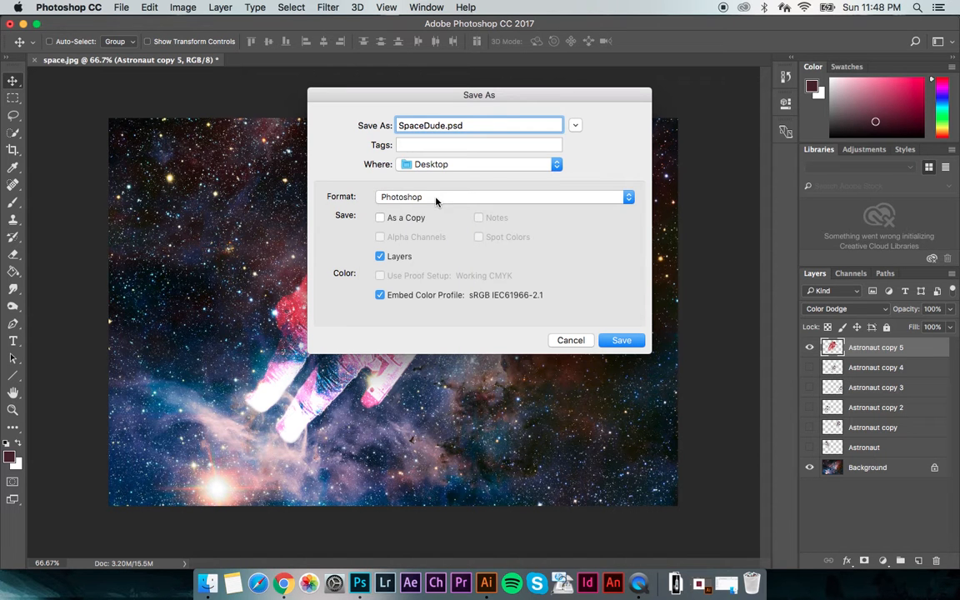
pyautogui.click(621, 341)
pyautogui.click(639, 230)
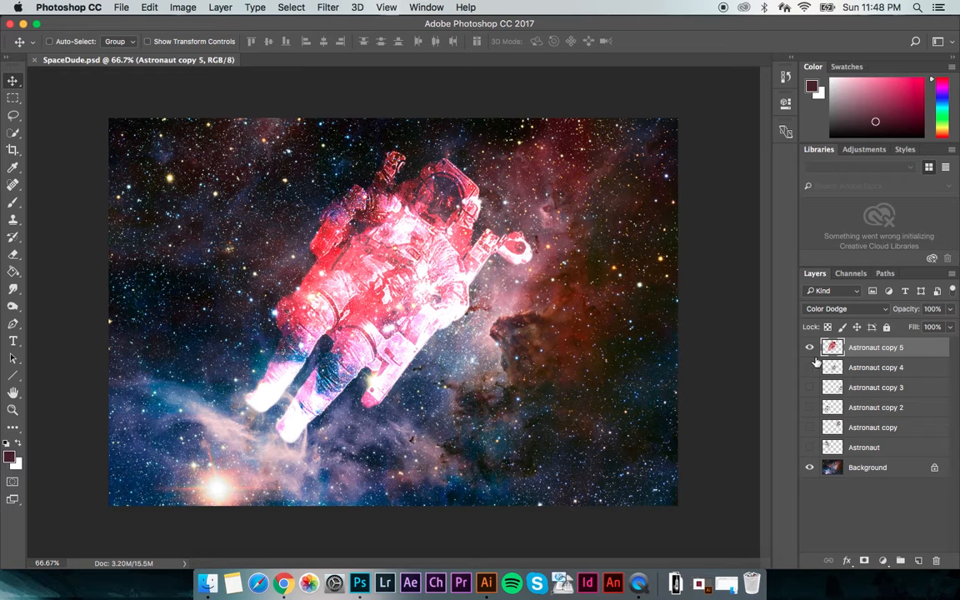
# - Hide the Background layer and move the astronaut slightly down on the transparent canvas
pyautogui.click(809, 467)
pyautogui.moveTo(423, 260); pyautogui.dragTo(428, 286)
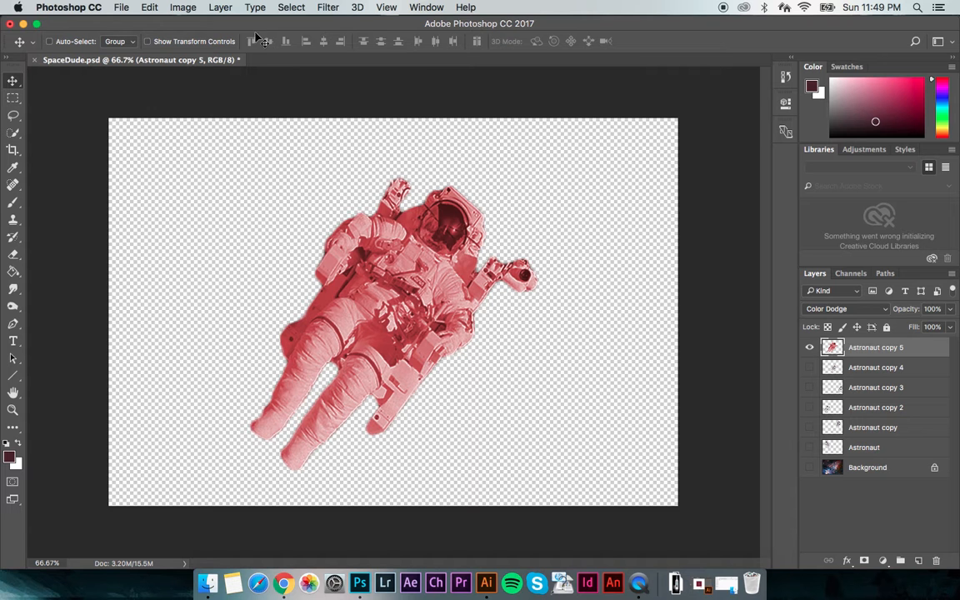
# - Save the isolated astronaut to the Desktop as SpaceDude.png in PNG format with None / Fast compression
pyautogui.click(123, 8)
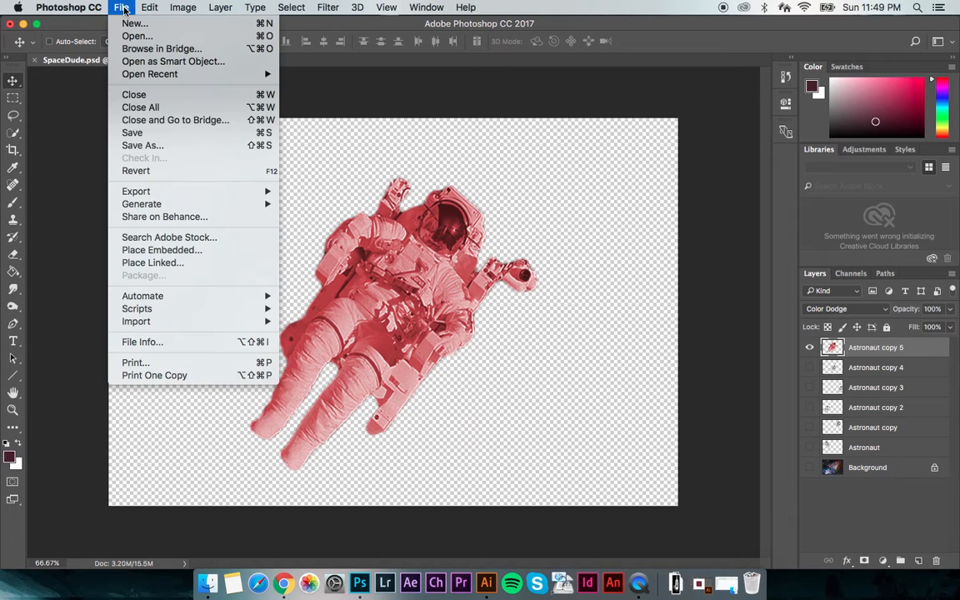
pyautogui.click(143, 145)
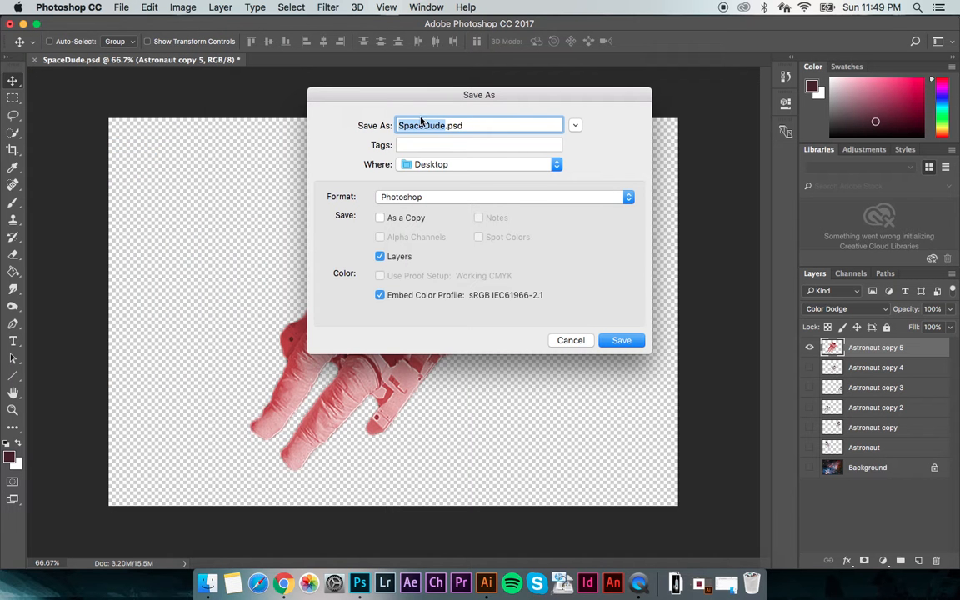
pyautogui.click(387, 200)
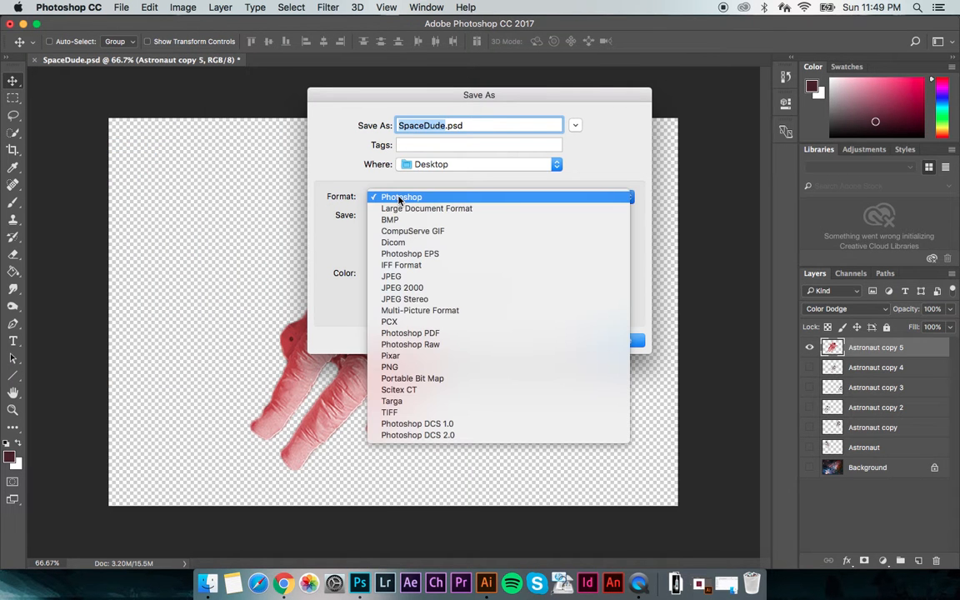
pyautogui.click(398, 367)
pyautogui.moveTo(358, 96); pyautogui.dragTo(594, 24)
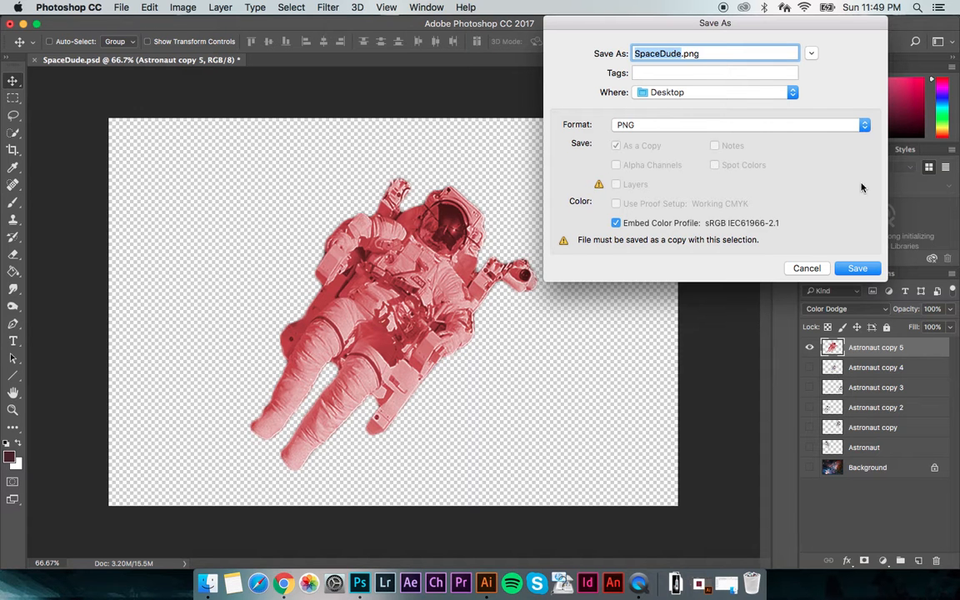
pyautogui.click(863, 268)
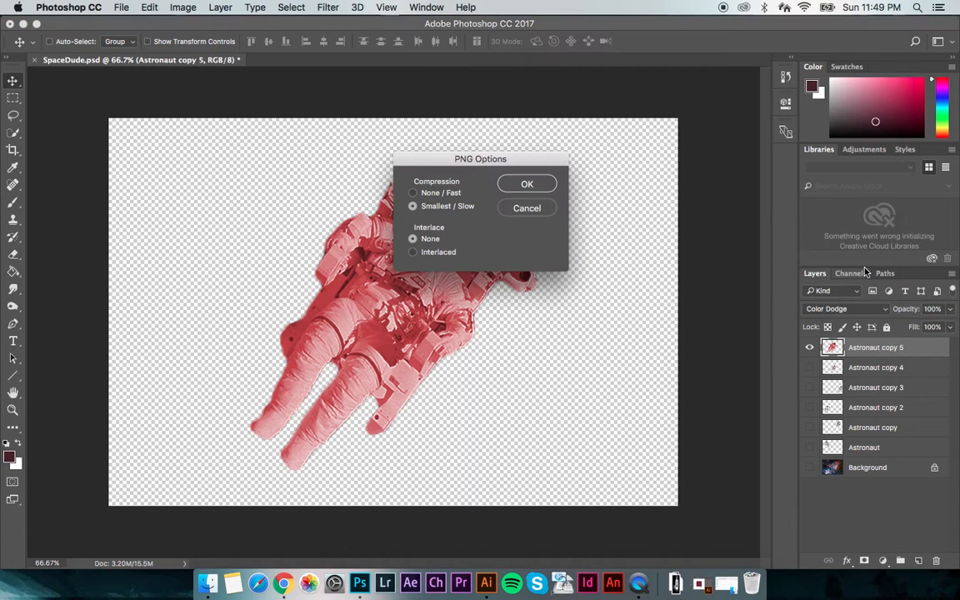
pyautogui.click(413, 193)
pyautogui.click(548, 185)
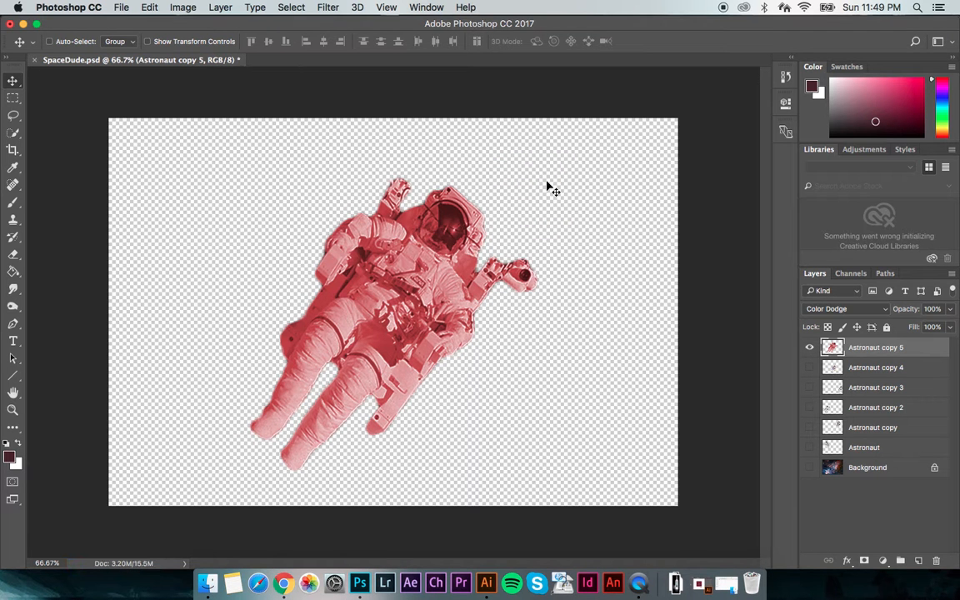
# - Create a new landscape document of 7 x 5 inches at 300 pixels/inch in RGB Color with a white background
pyautogui.click(121, 6)
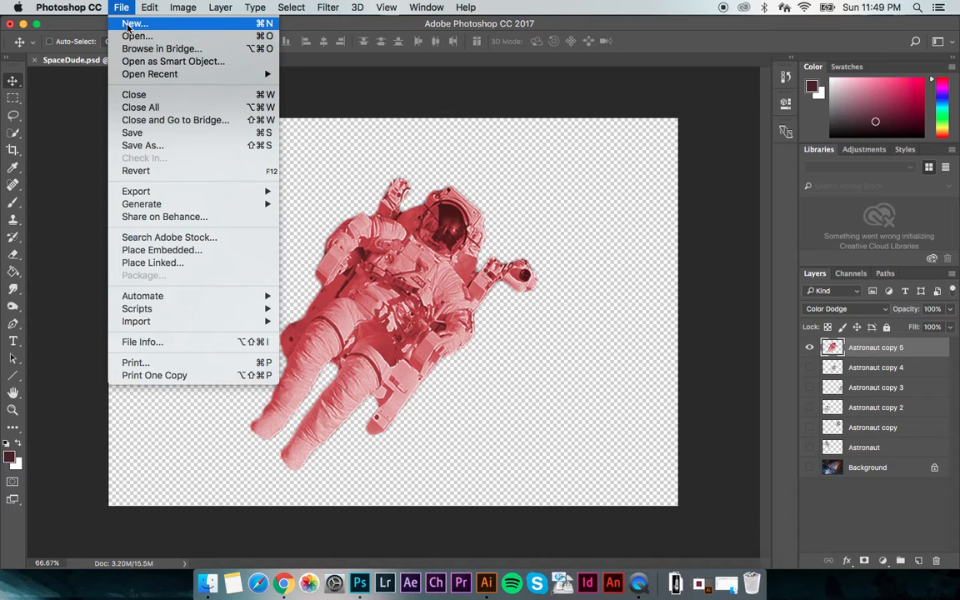
pyautogui.click(133, 28)
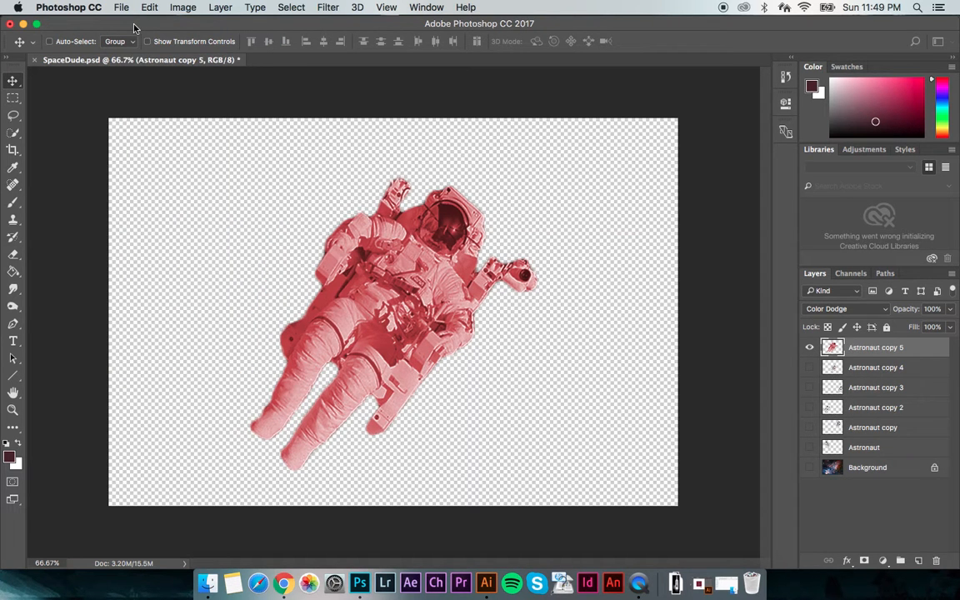
pyautogui.click(121, 7)
pyautogui.moveTo(149, 6)
pyautogui.click(424, 111)
pyautogui.press('super+n')
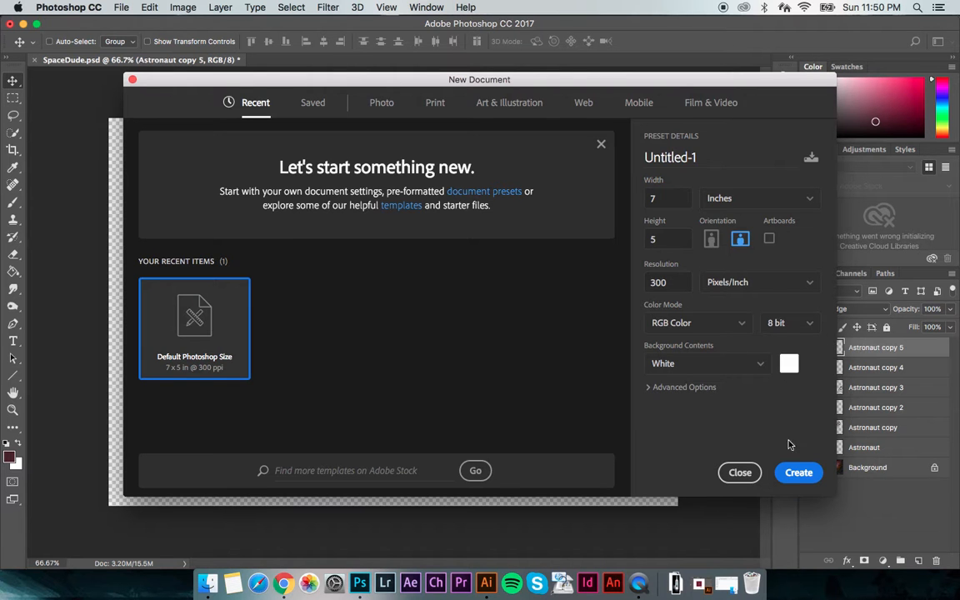
pyautogui.click(799, 476)
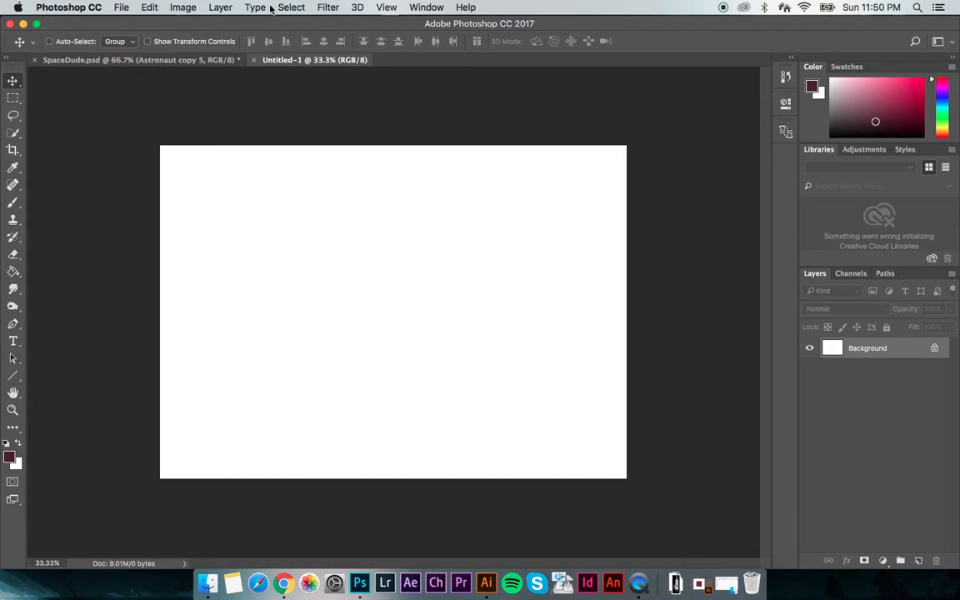
# - Place SpaceDude.png from the Desktop as an embedded image in the new document and commit the placement
pyautogui.click(126, 10)
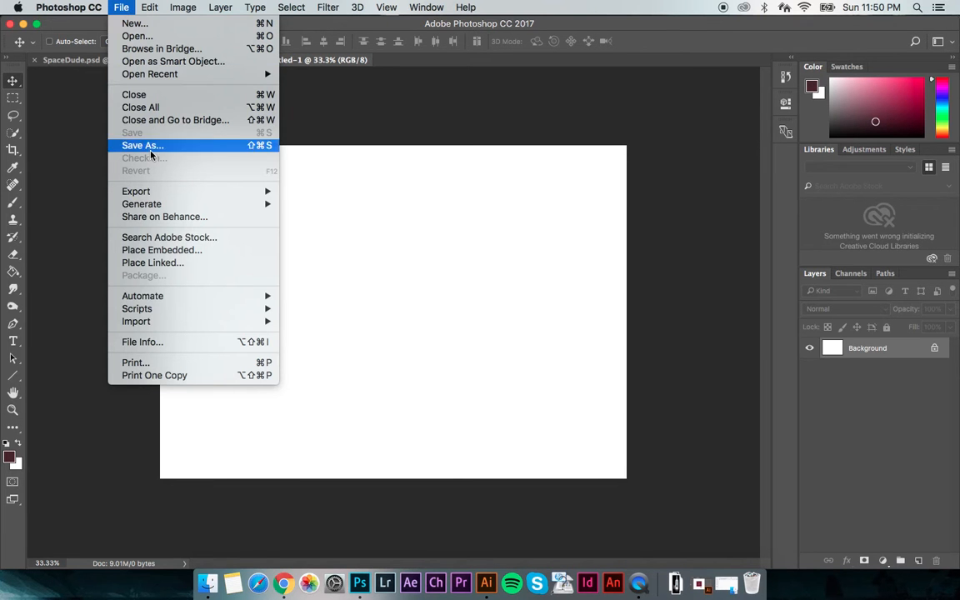
pyautogui.click(156, 251)
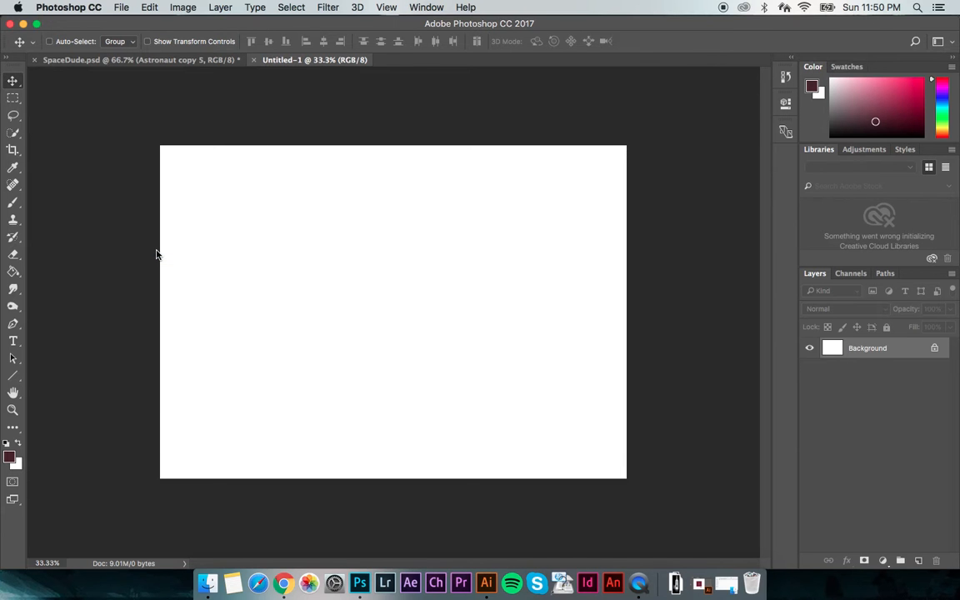
pyautogui.click(396, 119)
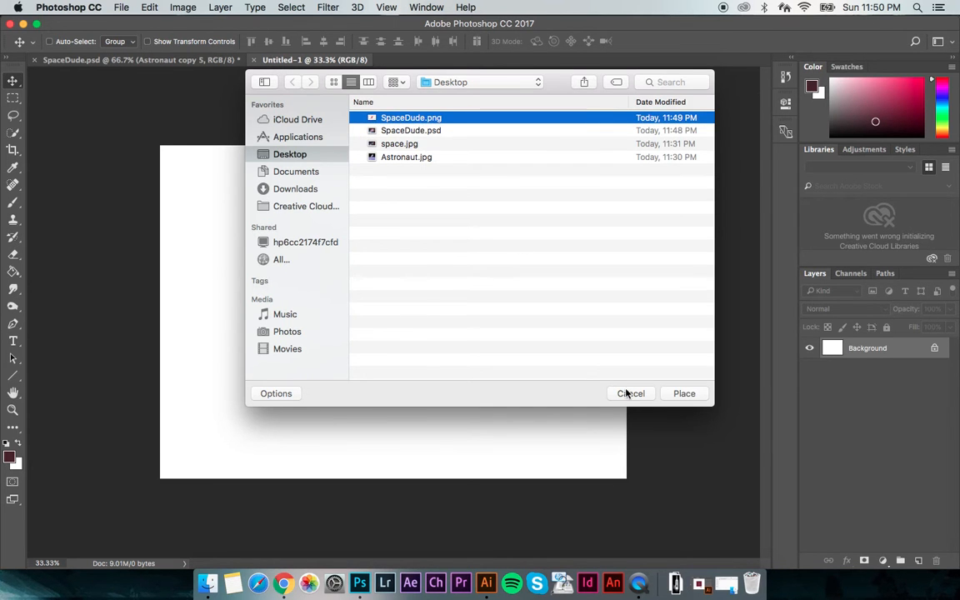
pyautogui.click(683, 394)
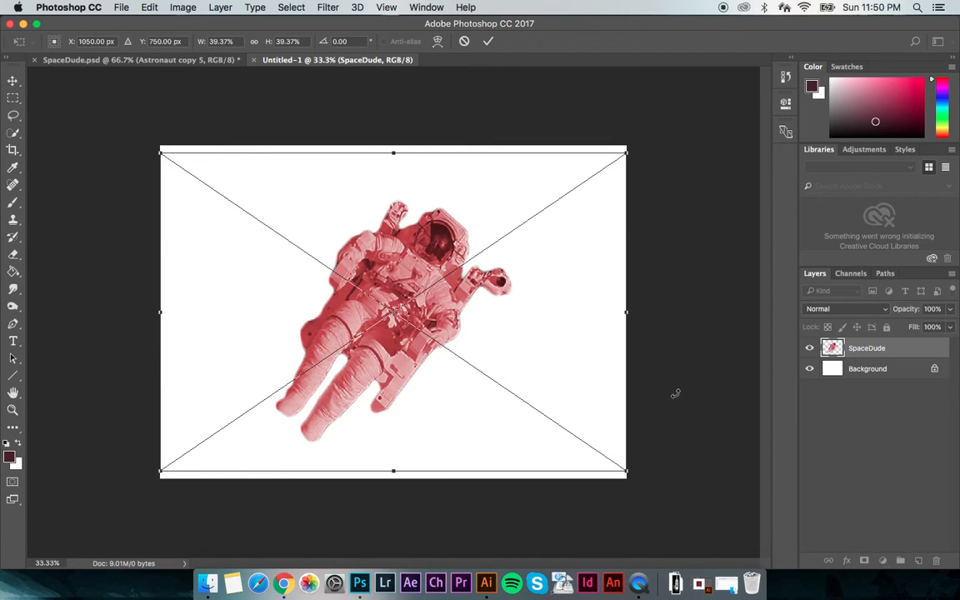
pyautogui.press('Return')
pyautogui.moveTo(441, 262); pyautogui.dragTo(475, 285)
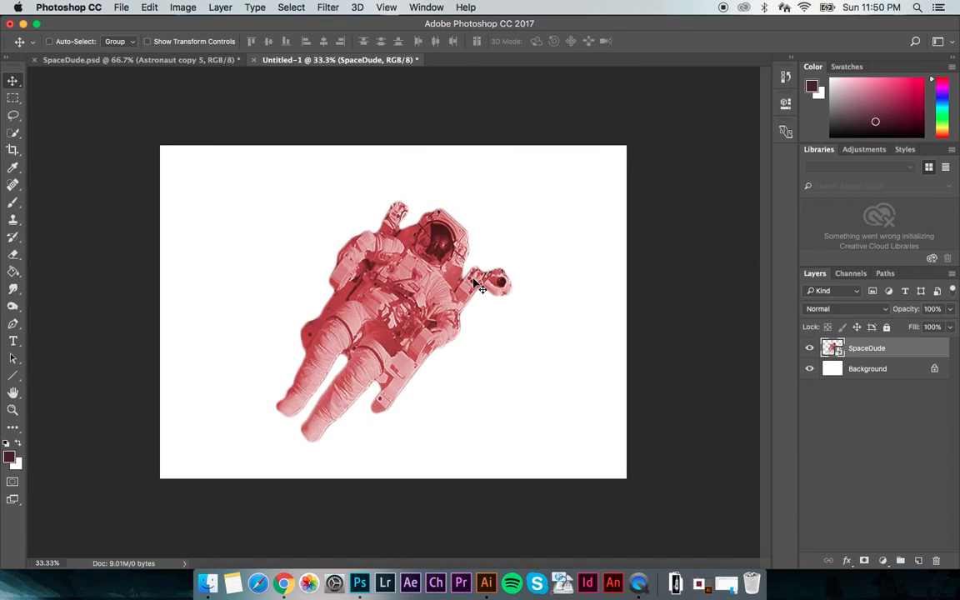